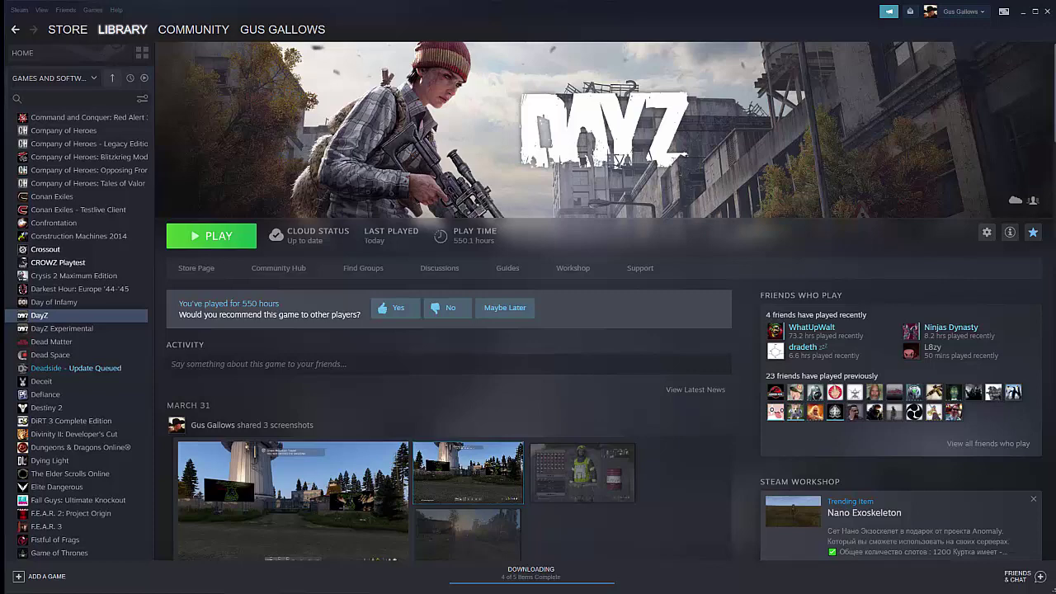
- Switch to File Explorer and browse to P:\WPG_Billboards\data to list its texture files
key(alt+Tab)
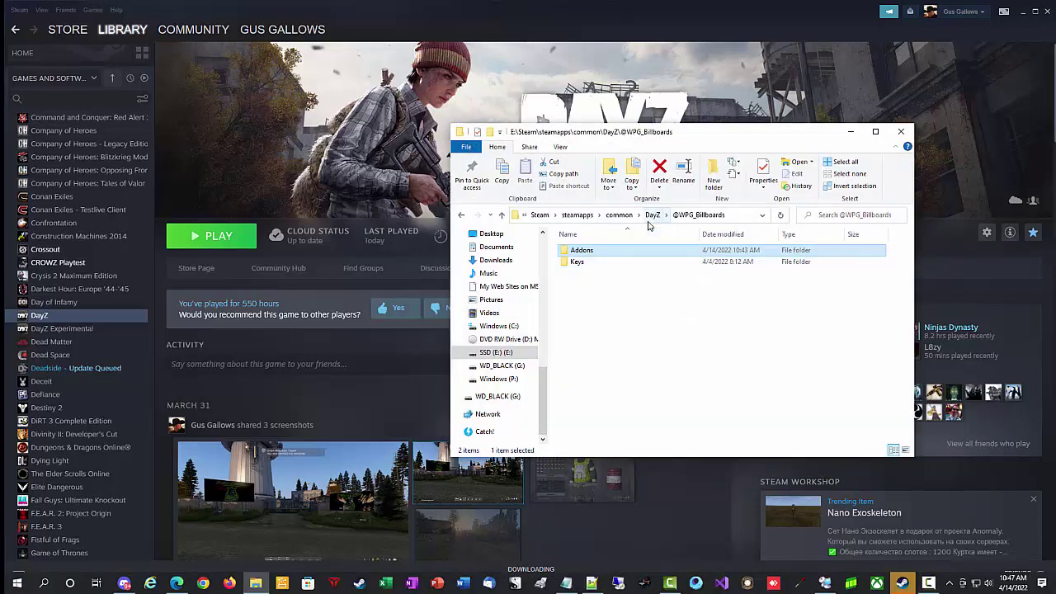
click(478, 397)
click(500, 367)
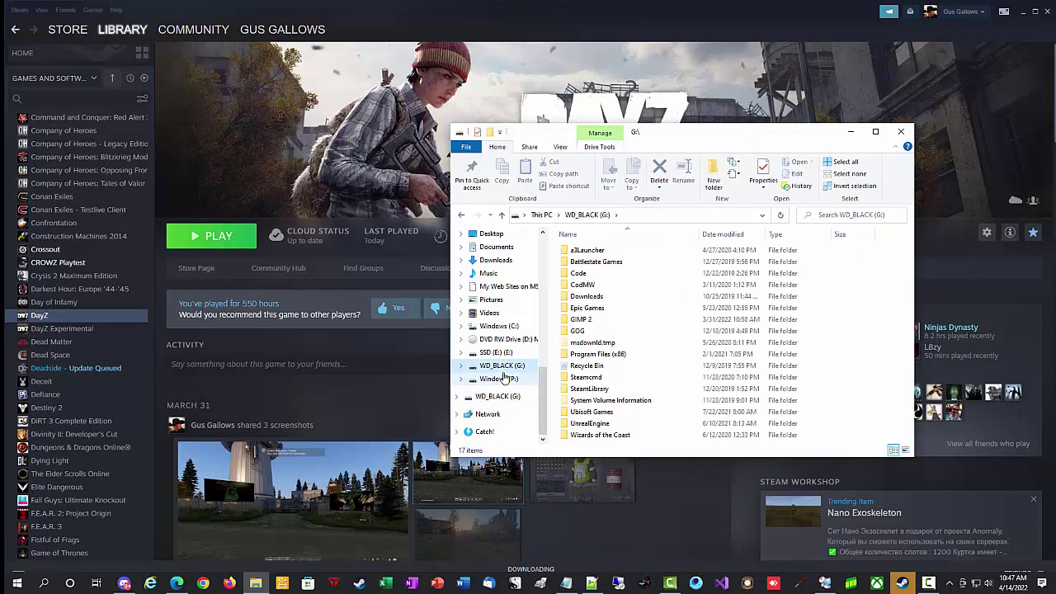
click(500, 378)
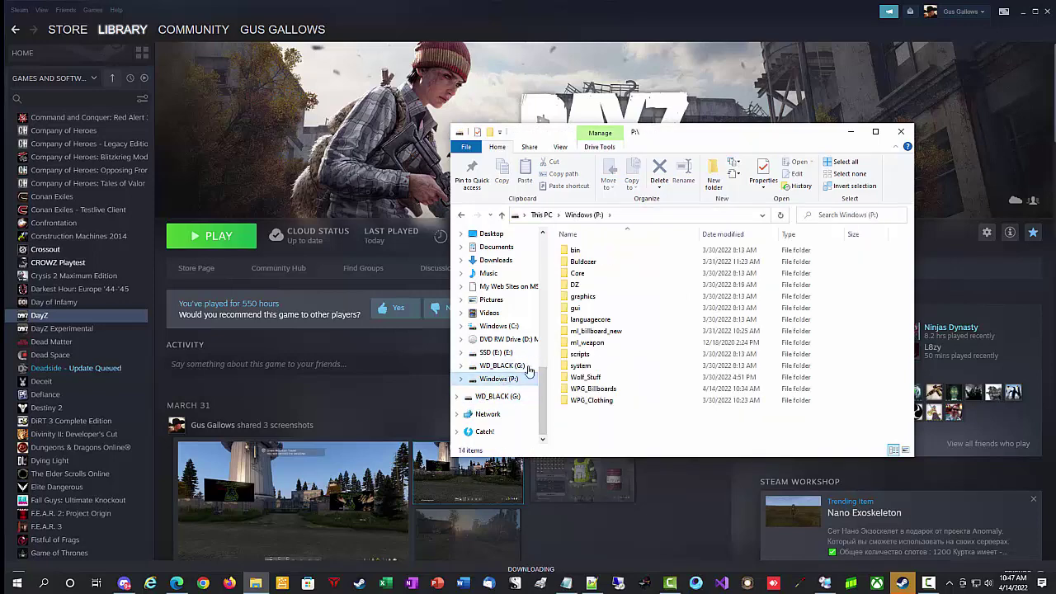
click(589, 391)
double_click(590, 391)
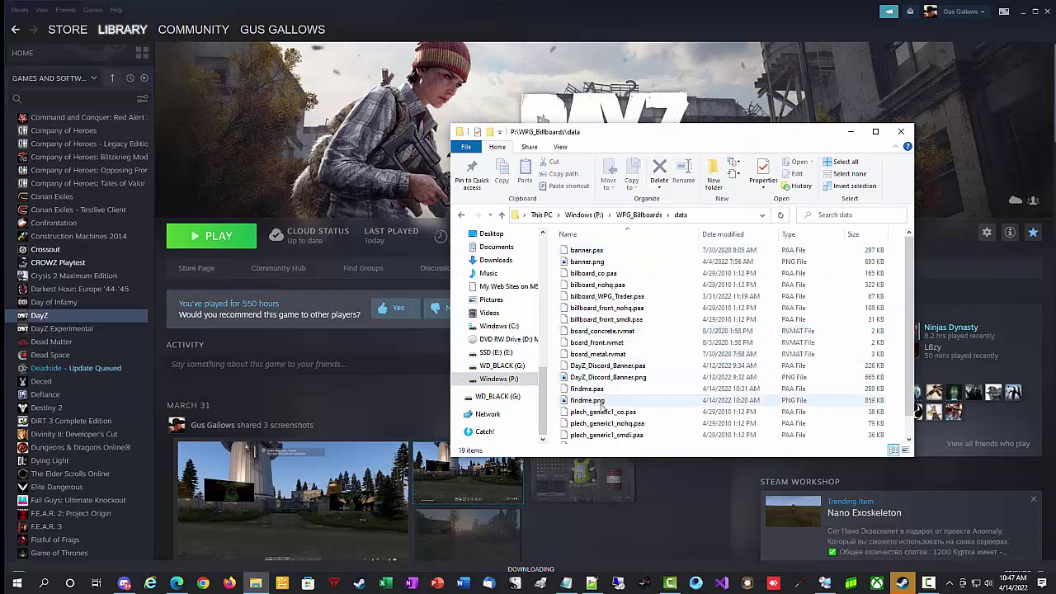
click(599, 401)
double_click(601, 402)
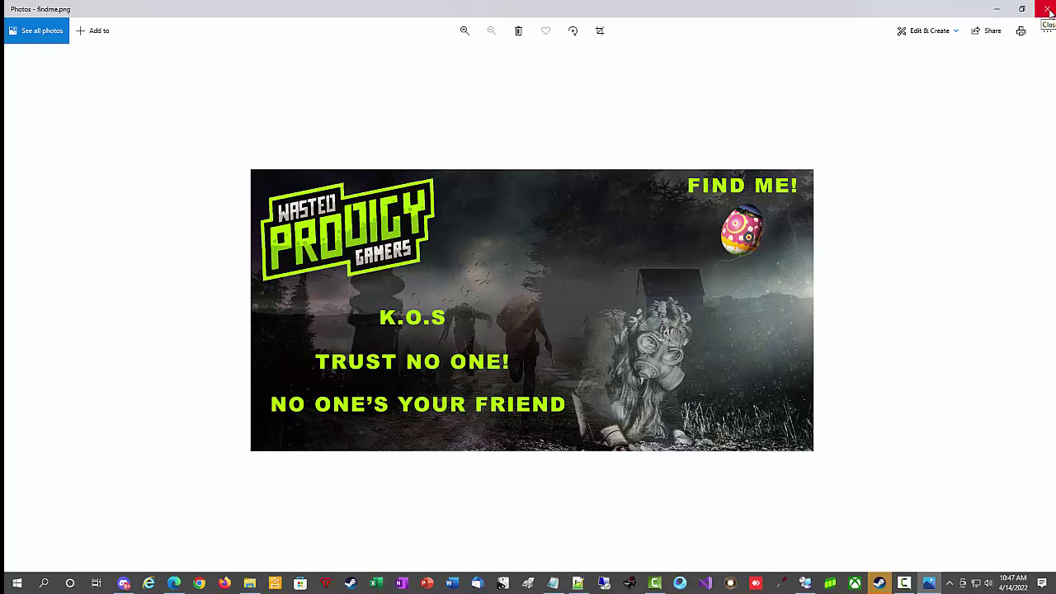
click(1049, 11)
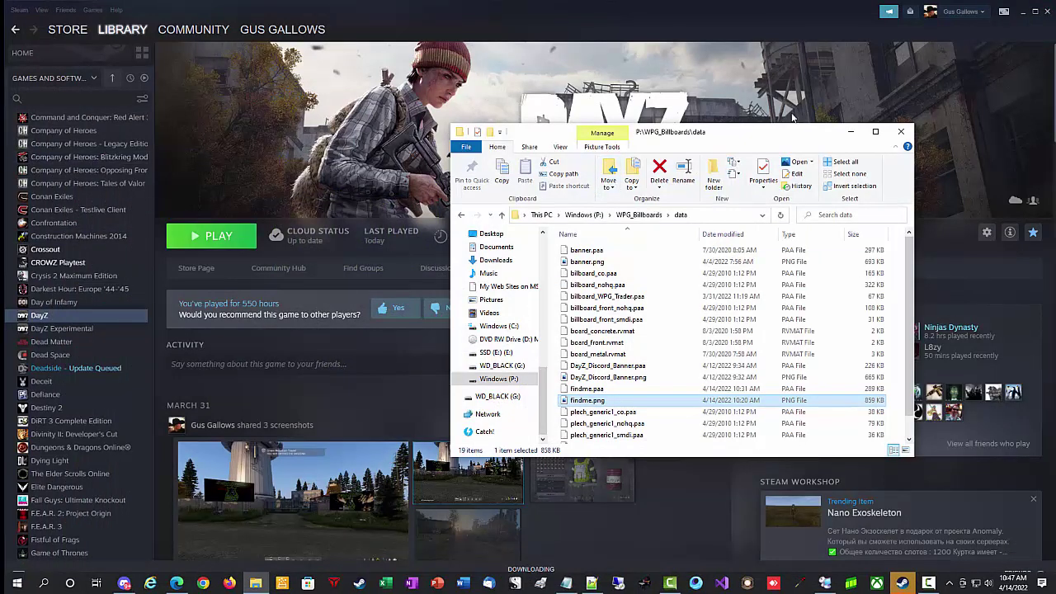
- Close Explorer, include Tools in the Steam library filter, and launch DayZ Tools, confirming Play
click(851, 131)
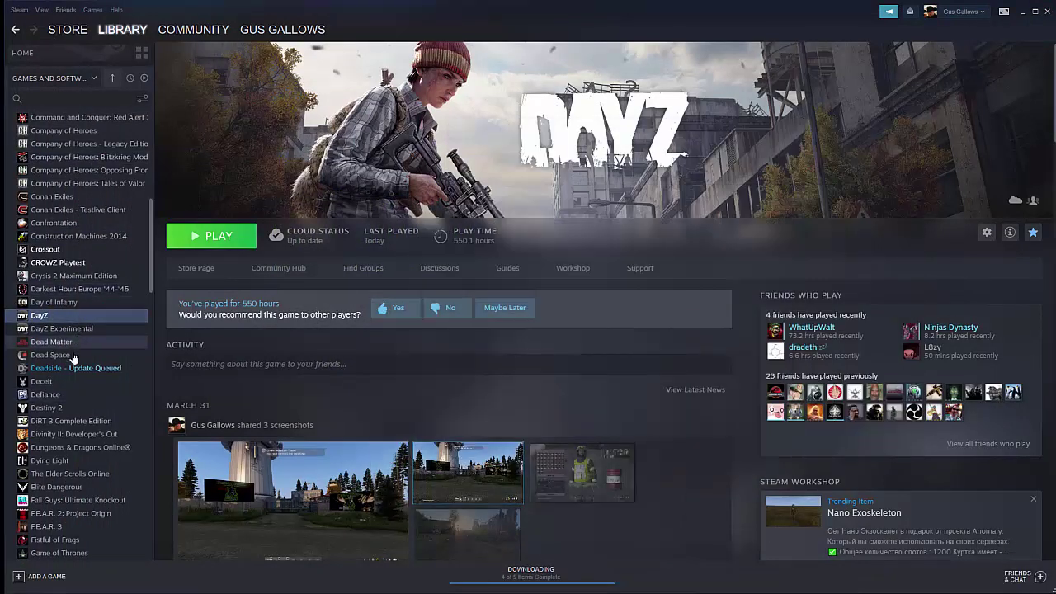
click(95, 82)
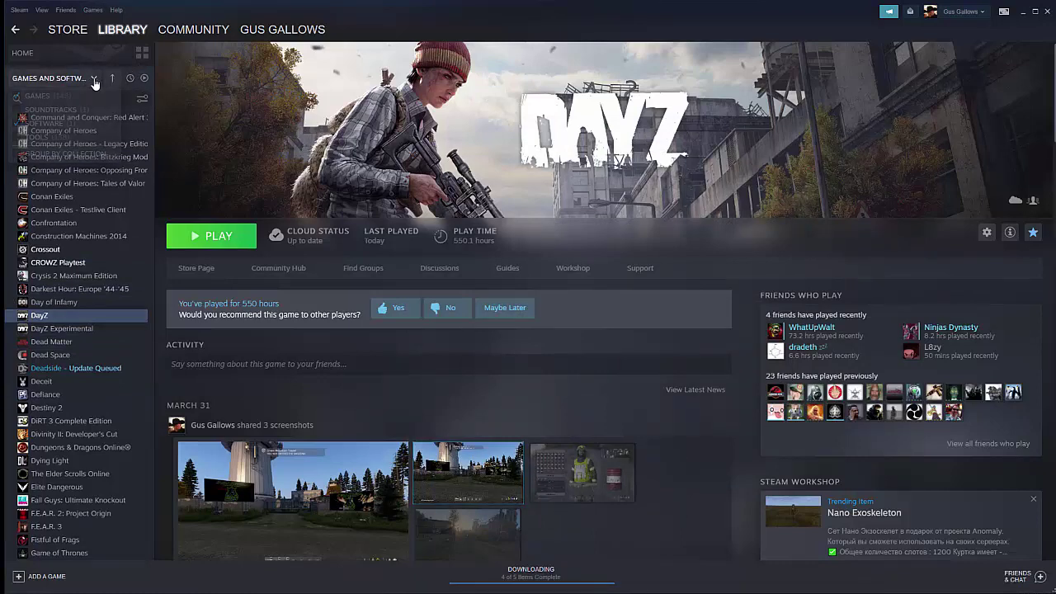
click(16, 136)
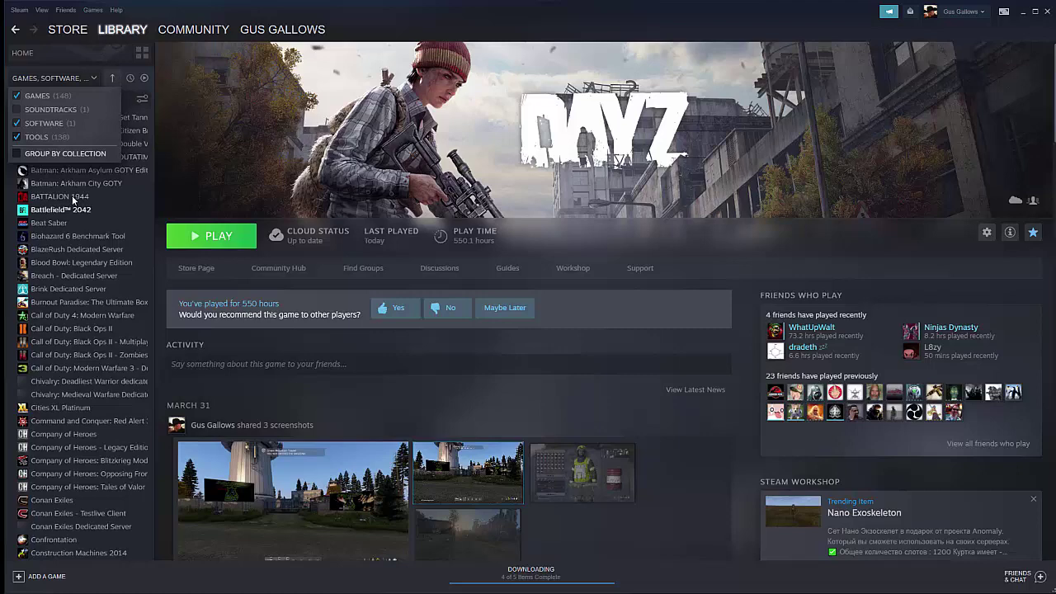
scroll(63, 406, down, 5)
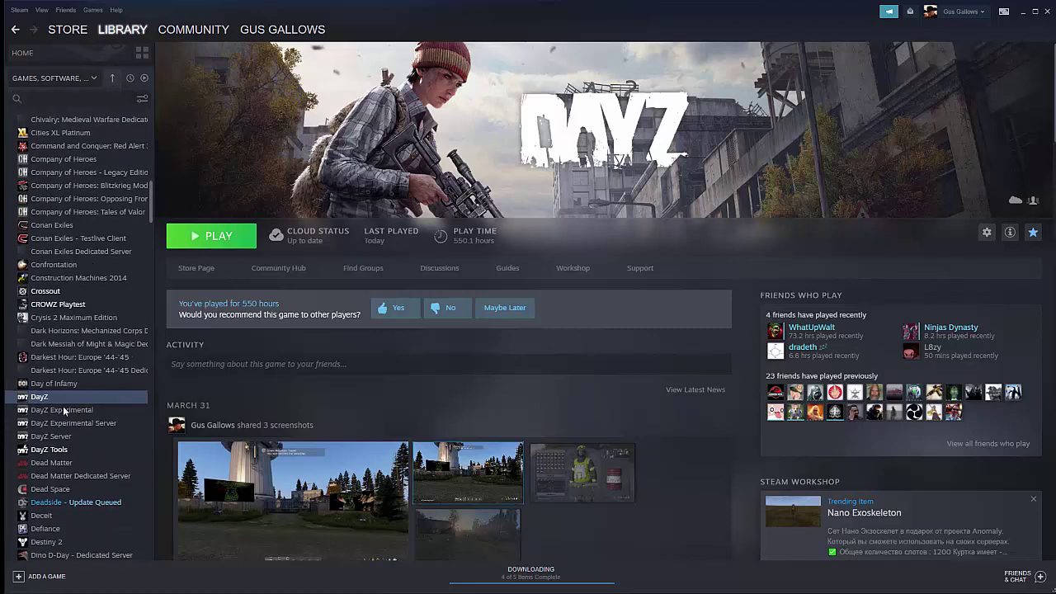
click(49, 449)
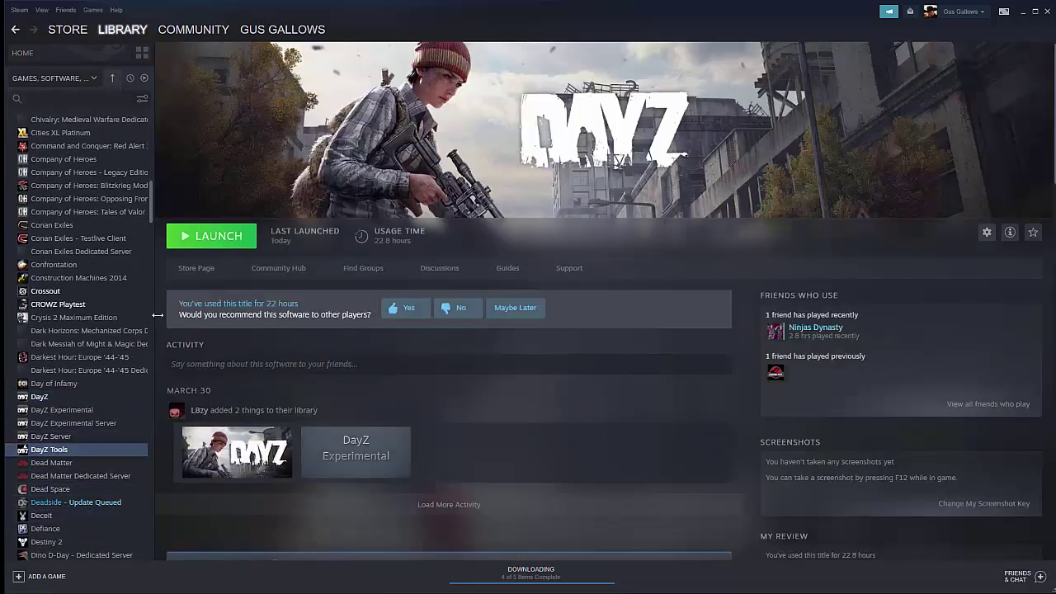
click(212, 237)
click(561, 337)
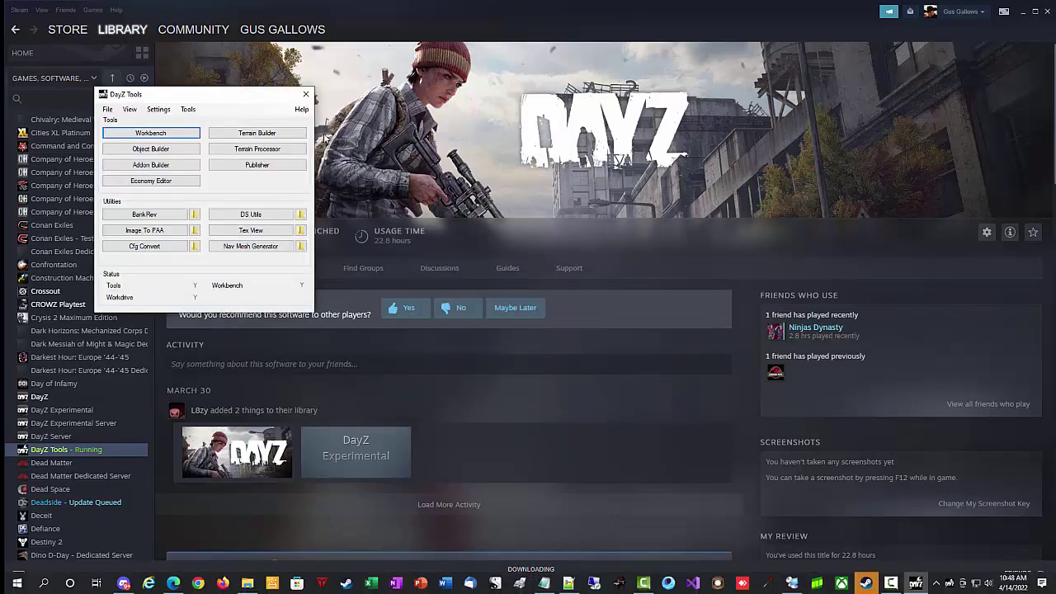
click(189, 110)
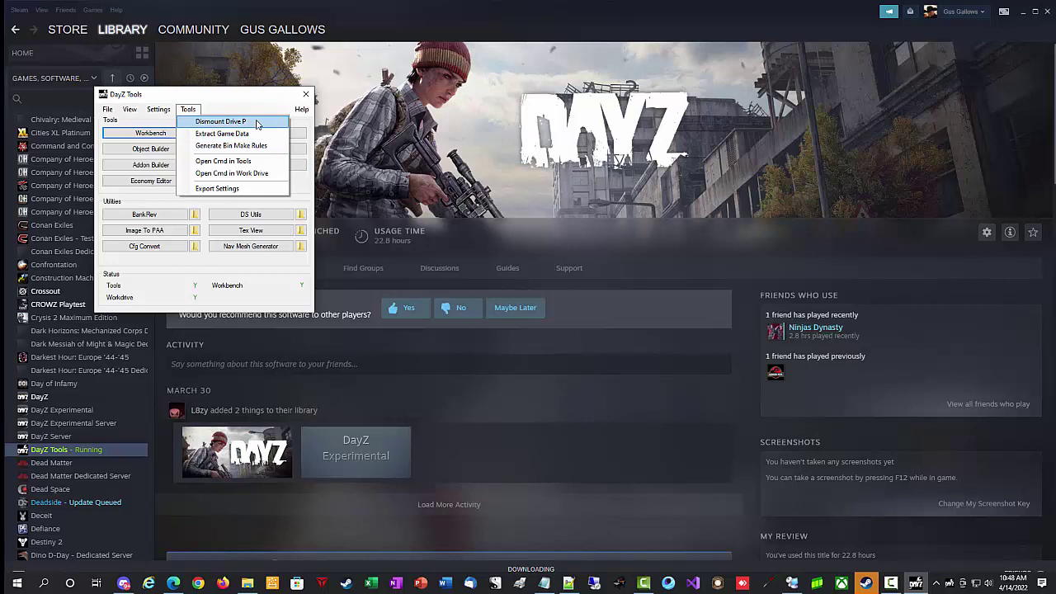
click(250, 83)
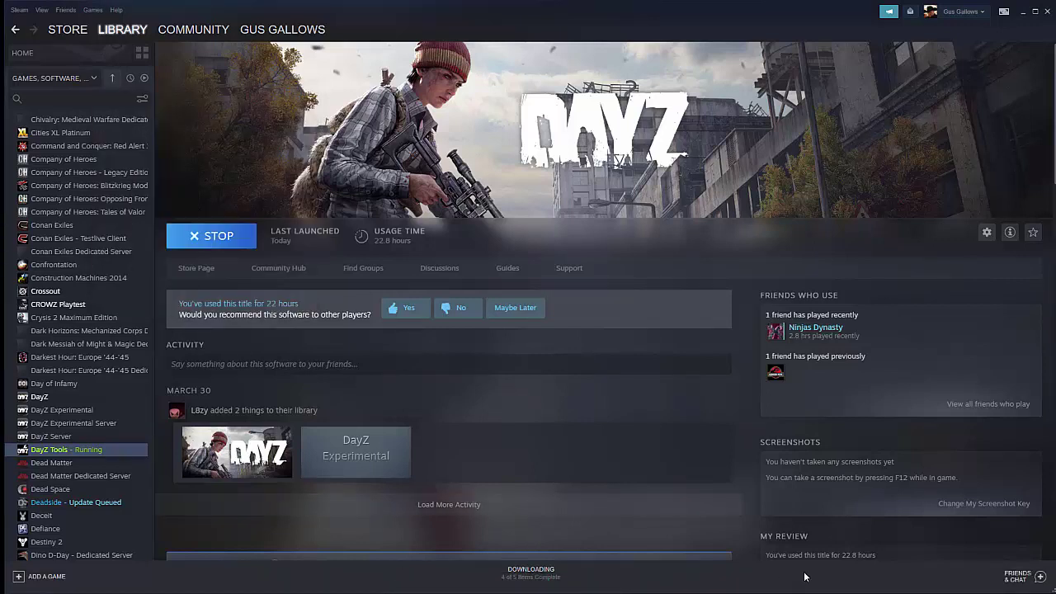
key(alt+Tab)
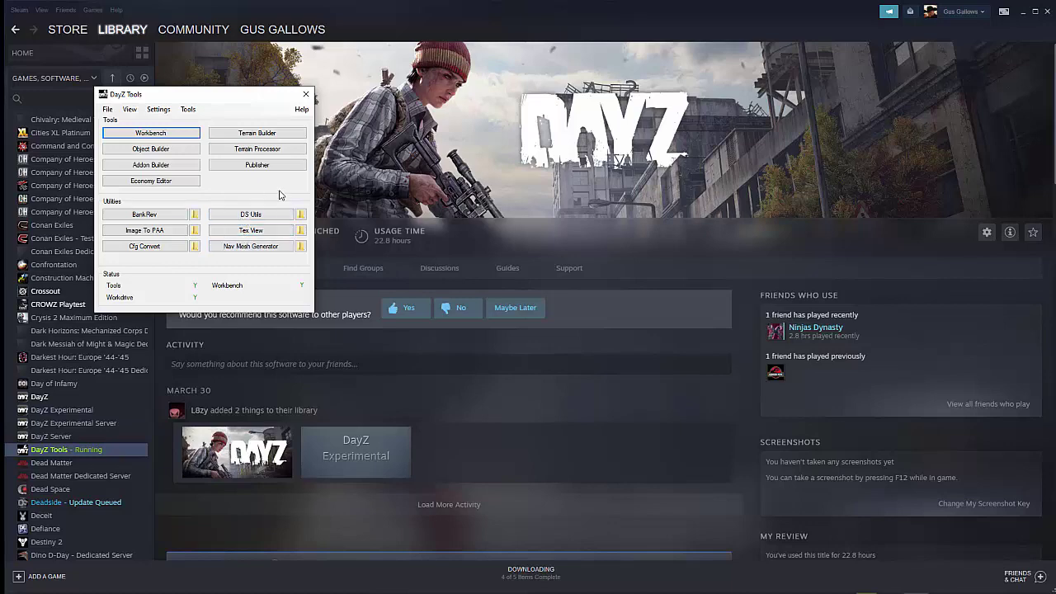
- Start TexView and load the recent findme.png image
click(265, 233)
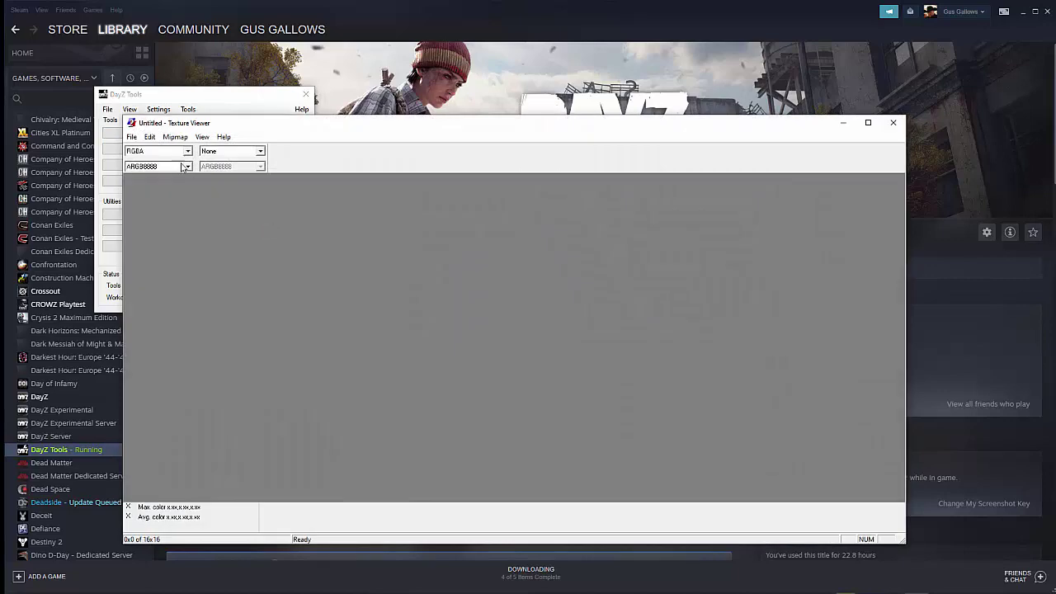
click(131, 137)
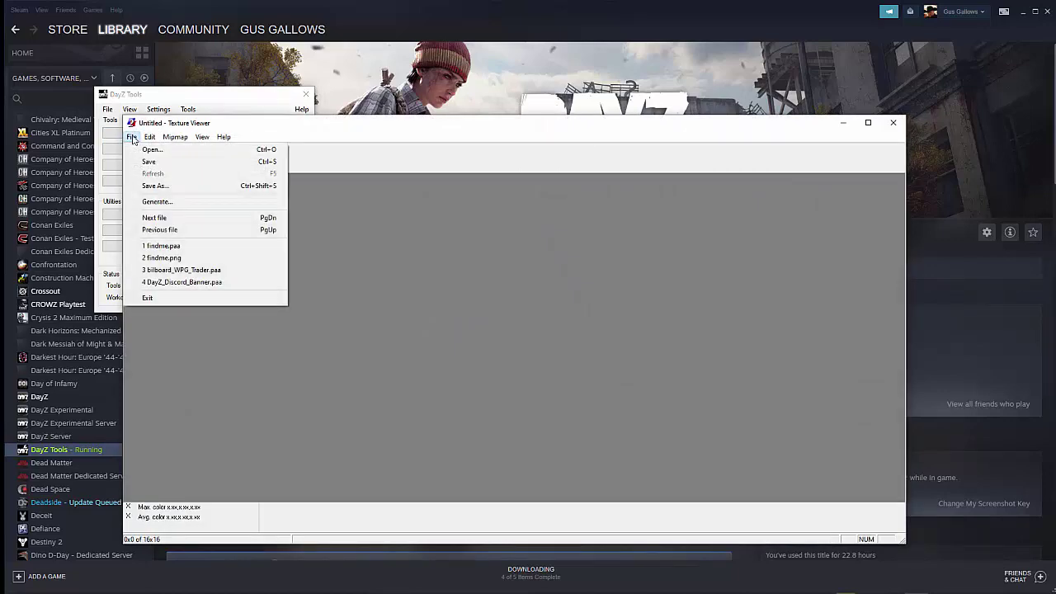
click(161, 257)
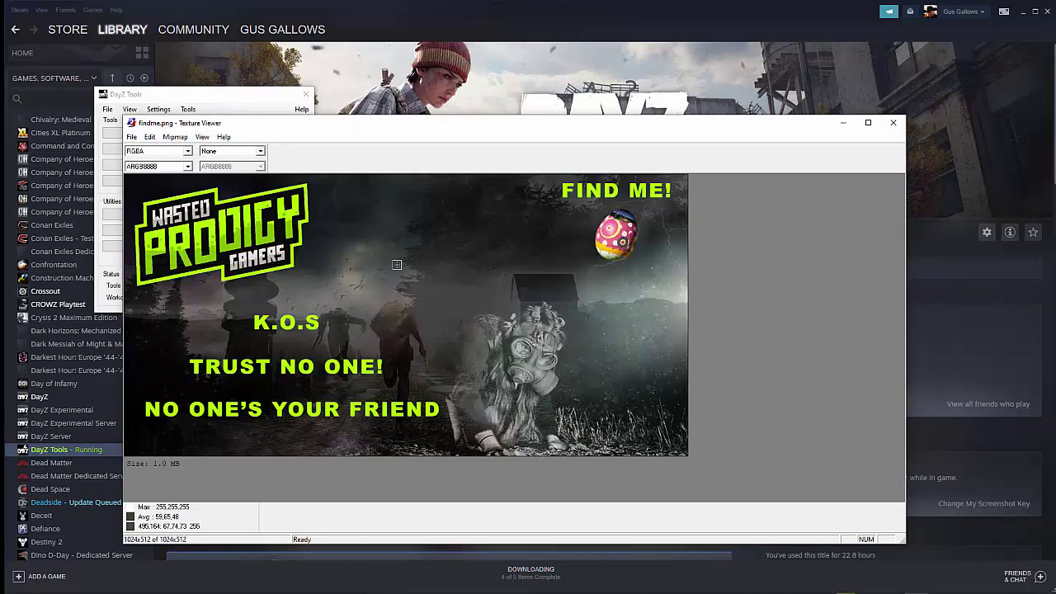
- Save the image under the name findme.paa, changing the extension from png to paa
click(132, 137)
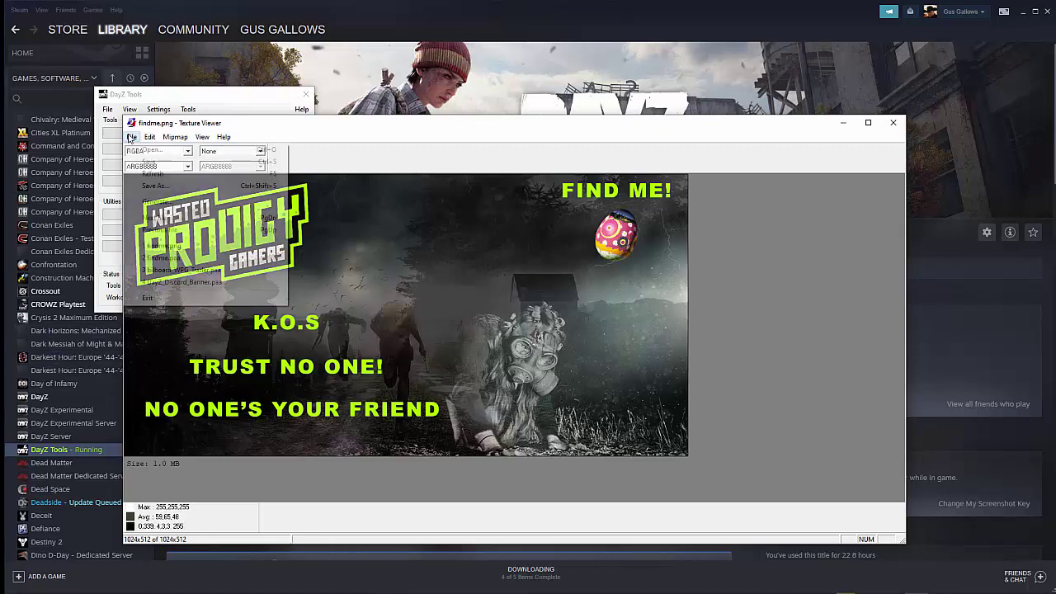
click(146, 184)
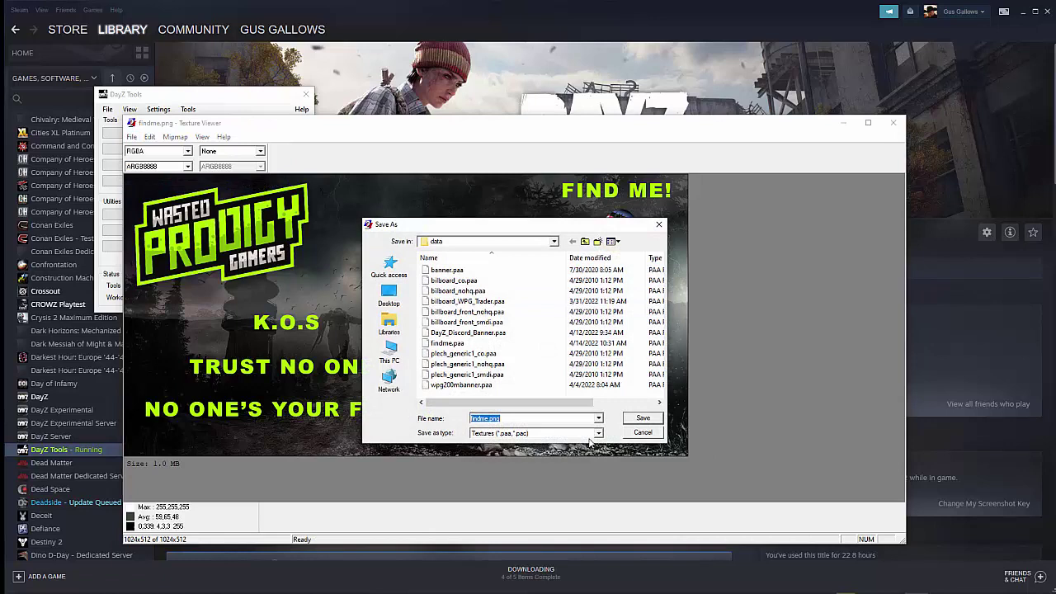
click(519, 418)
key(BackSpace)
key(BackSpace)
key(BackSpace)
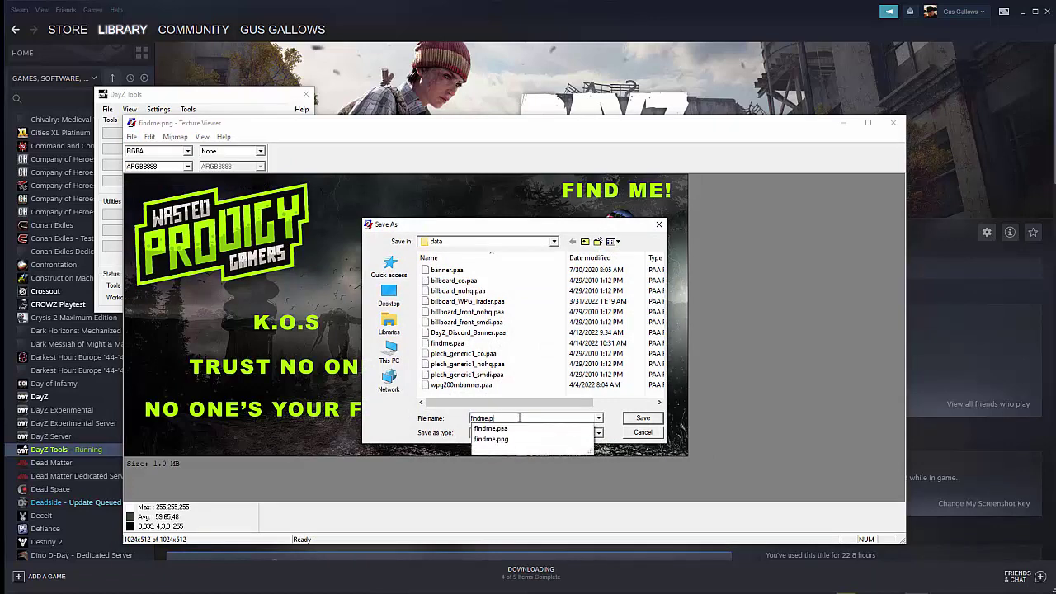
text(paa)
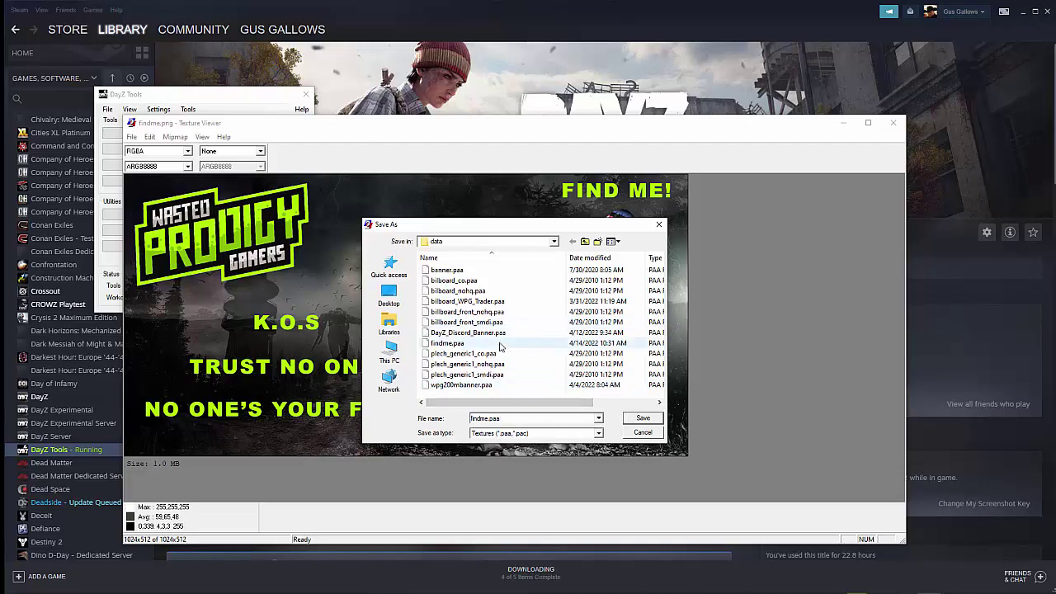
click(640, 435)
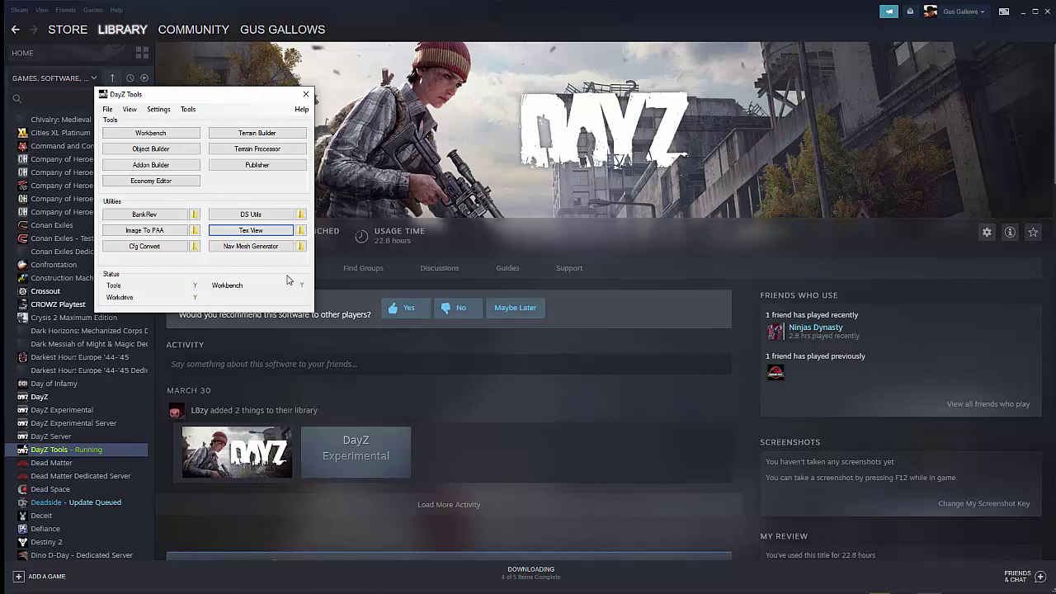
- Launch Object Builder from DayZ Tools and choose File > Open
click(165, 151)
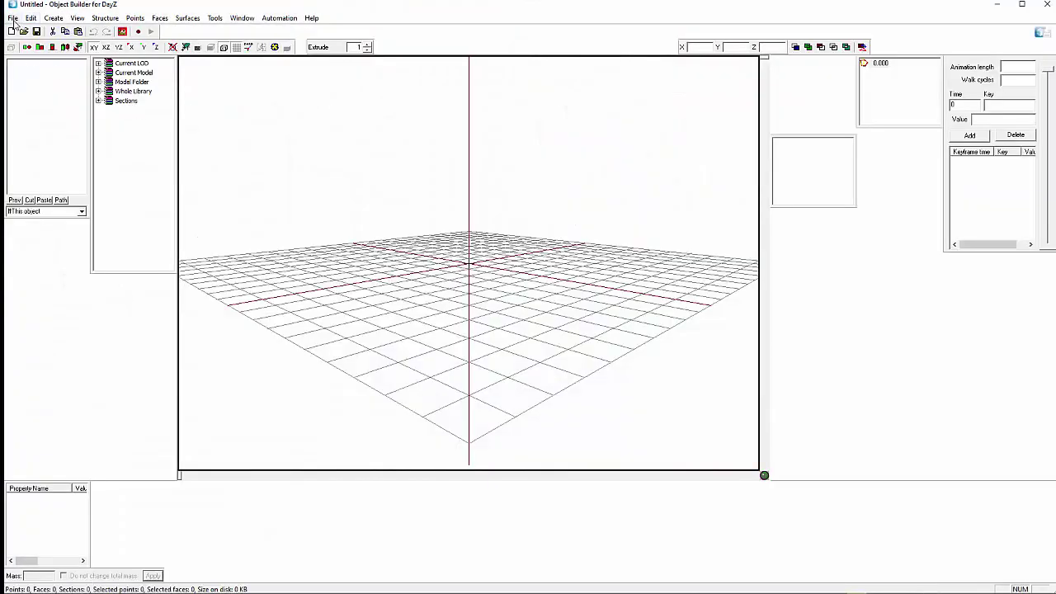
click(14, 18)
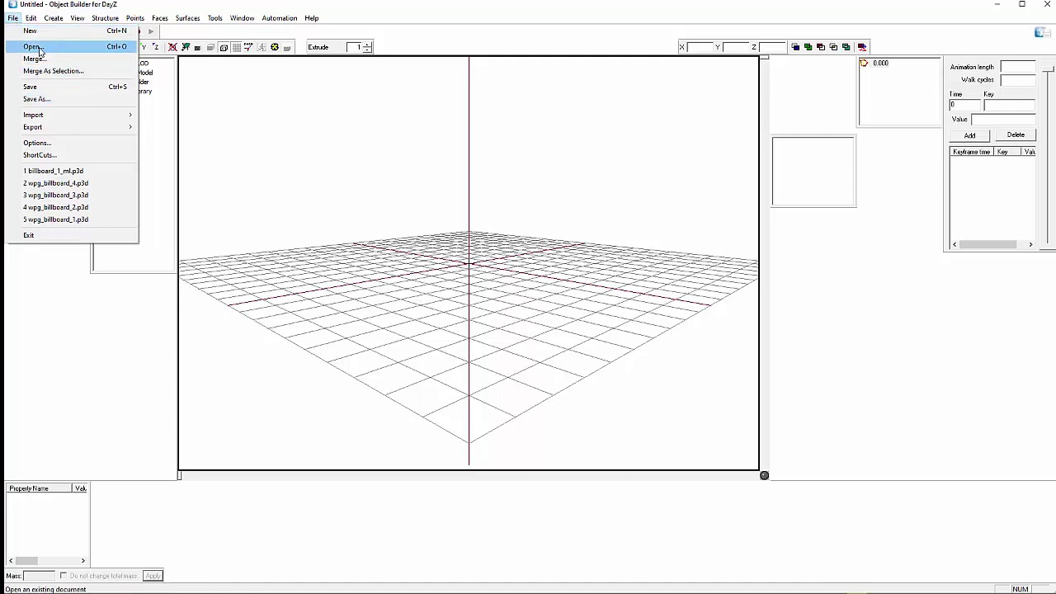
click(35, 47)
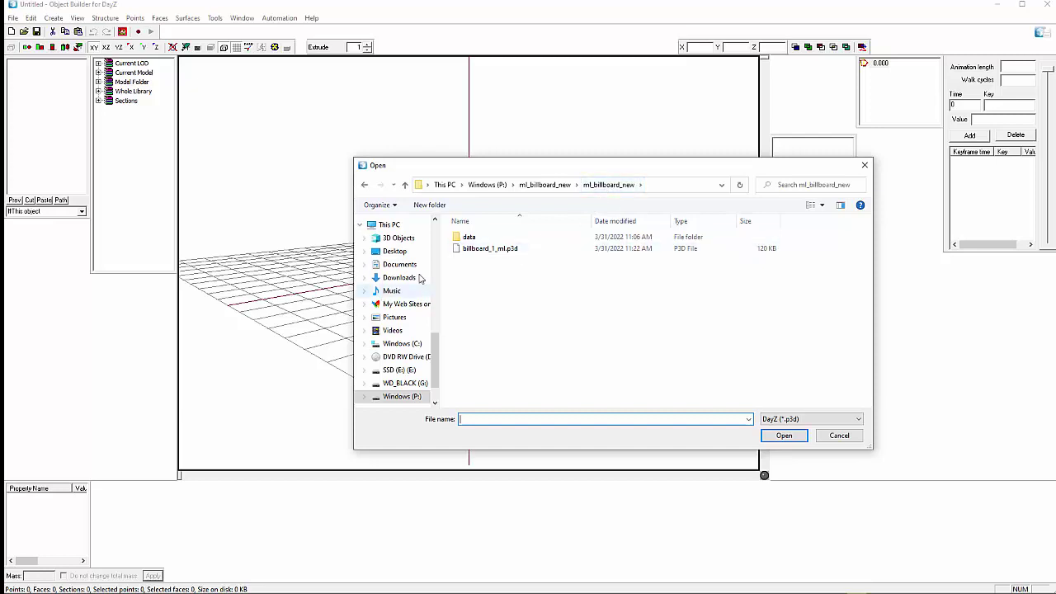
- Browse the Open dialog to P:\WPG_Billboards, declining file creation, and check the data folder before returning
click(486, 250)
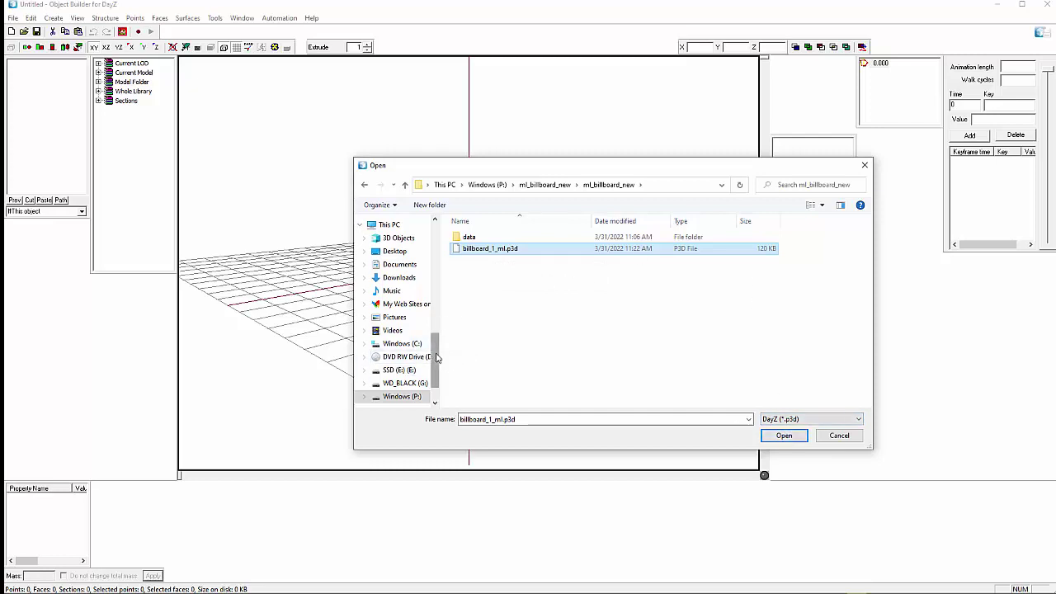
scroll(452, 359, down, 2)
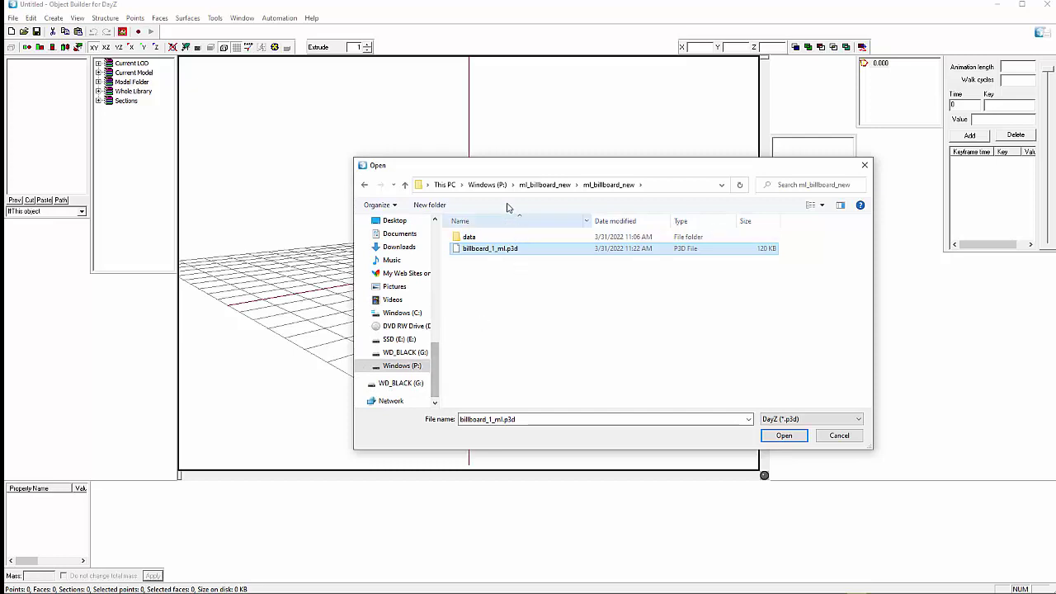
click(487, 185)
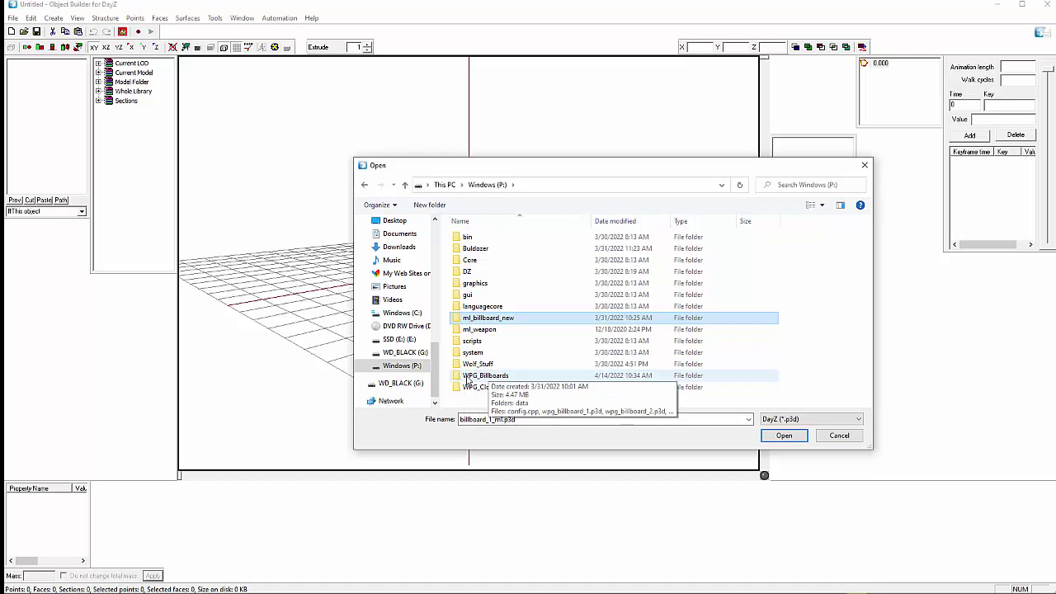
double_click(476, 377)
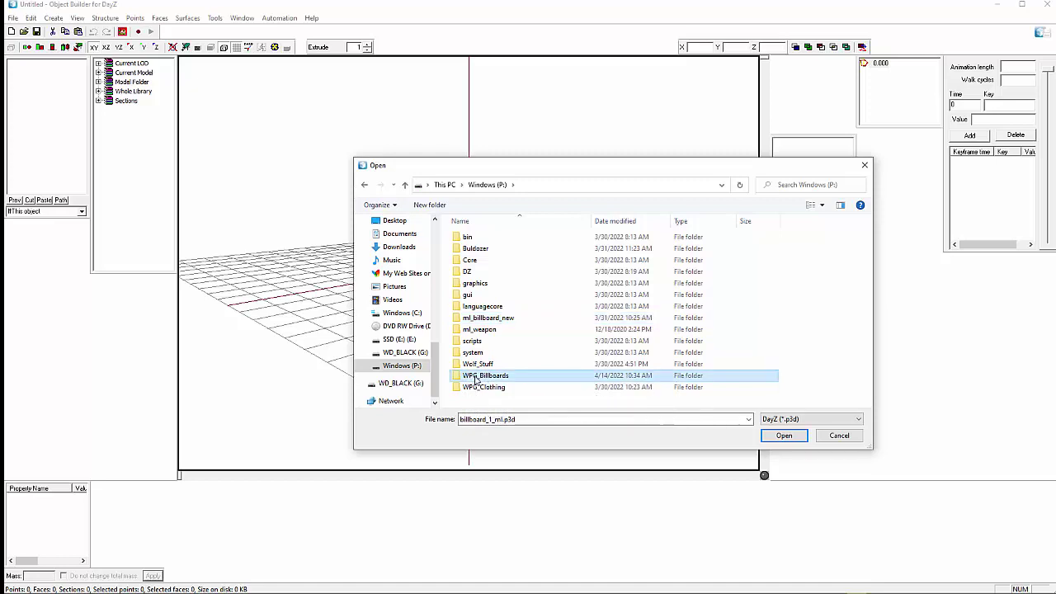
click(599, 310)
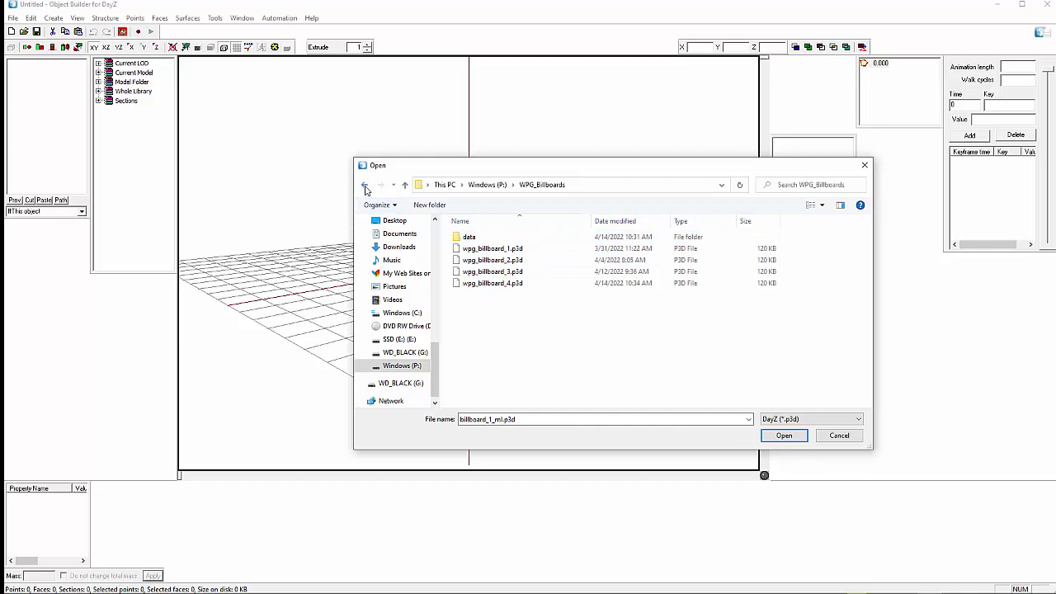
double_click(468, 238)
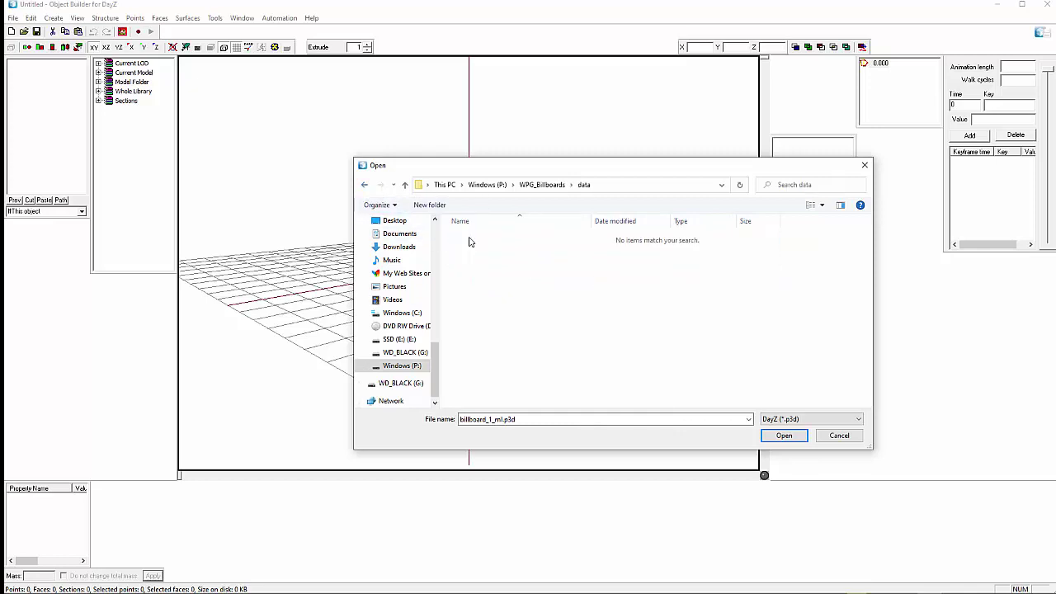
click(364, 184)
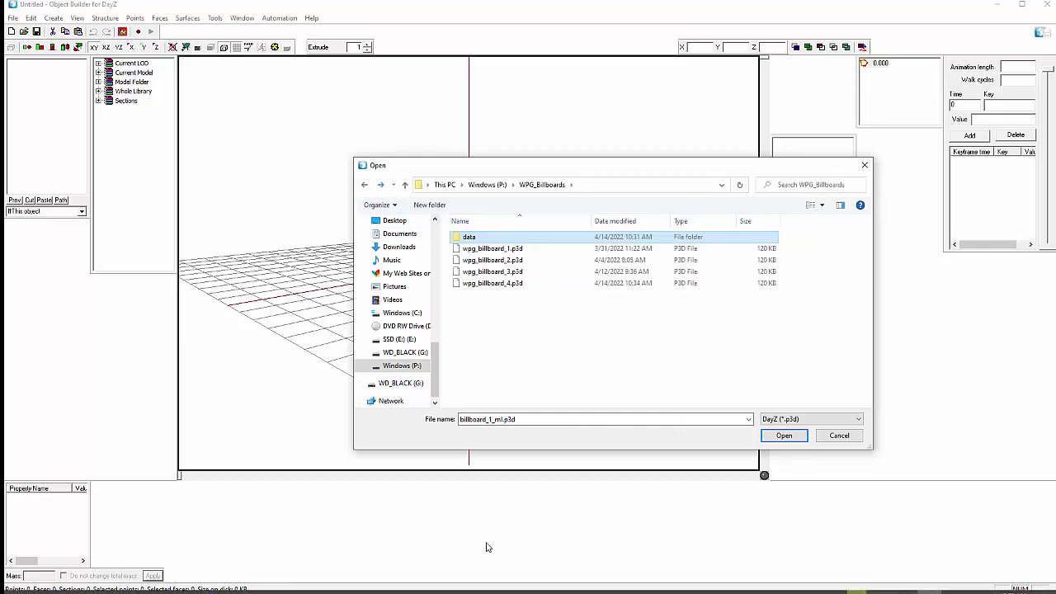
- Open File Explorer and review the textures in P:\WPG_Billboards\data, then return to WPG_Billboards
click(247, 587)
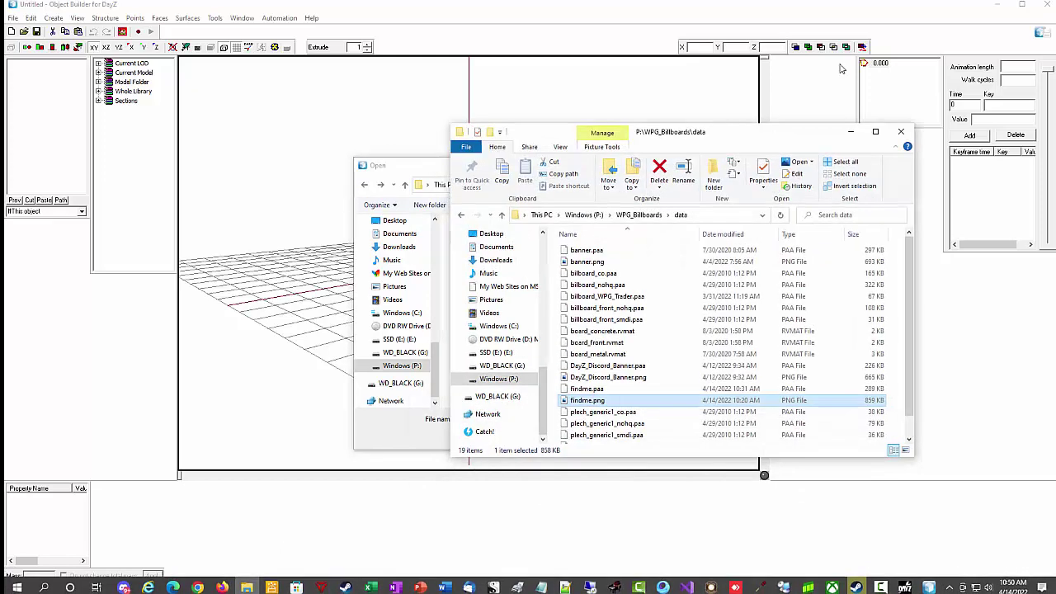
click(639, 214)
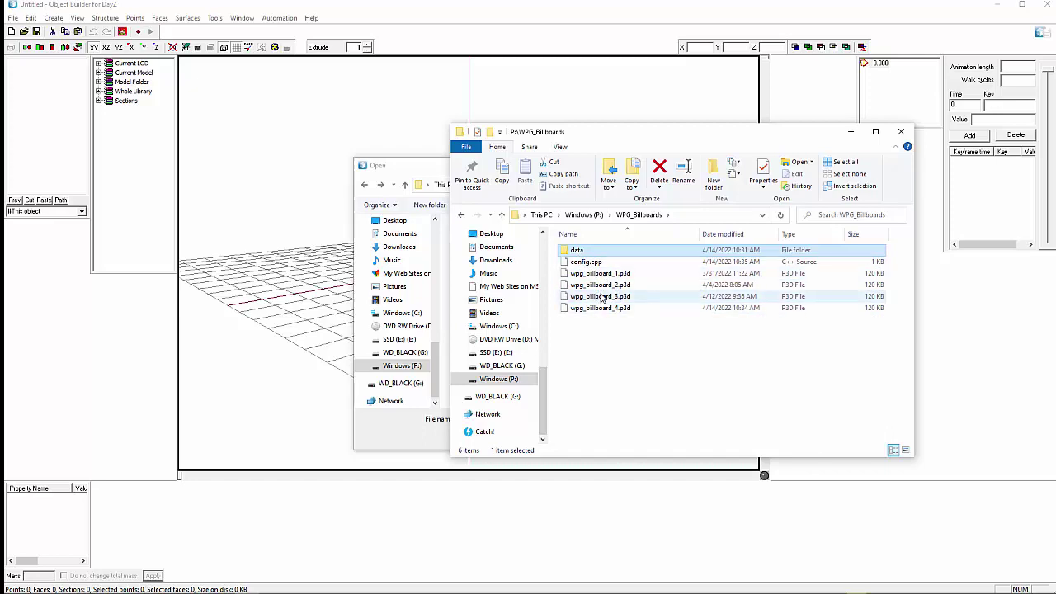
double_click(571, 252)
scroll(580, 339, down, 1)
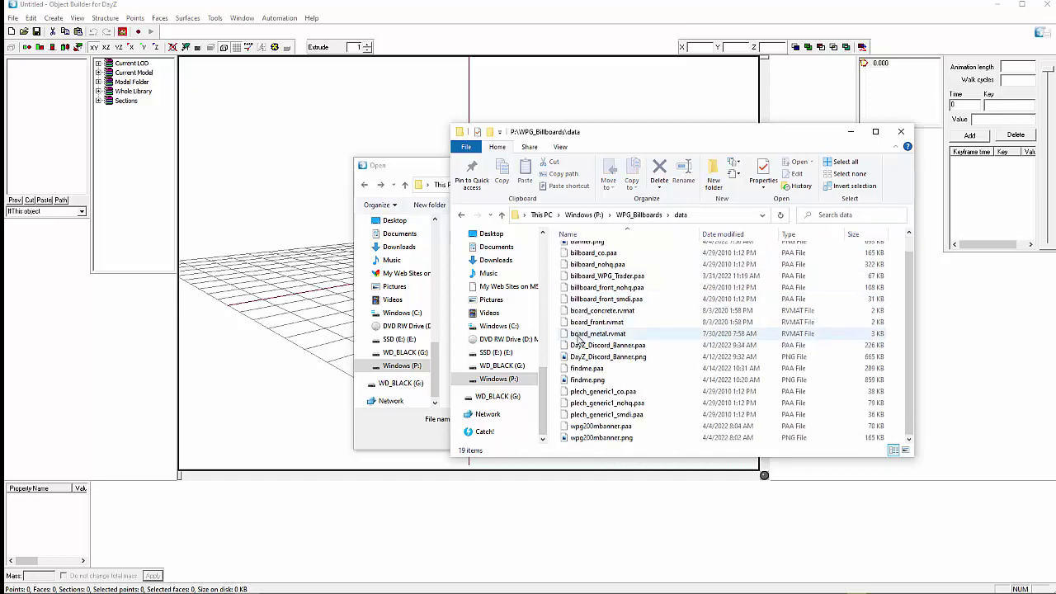
scroll(602, 409, up, 1)
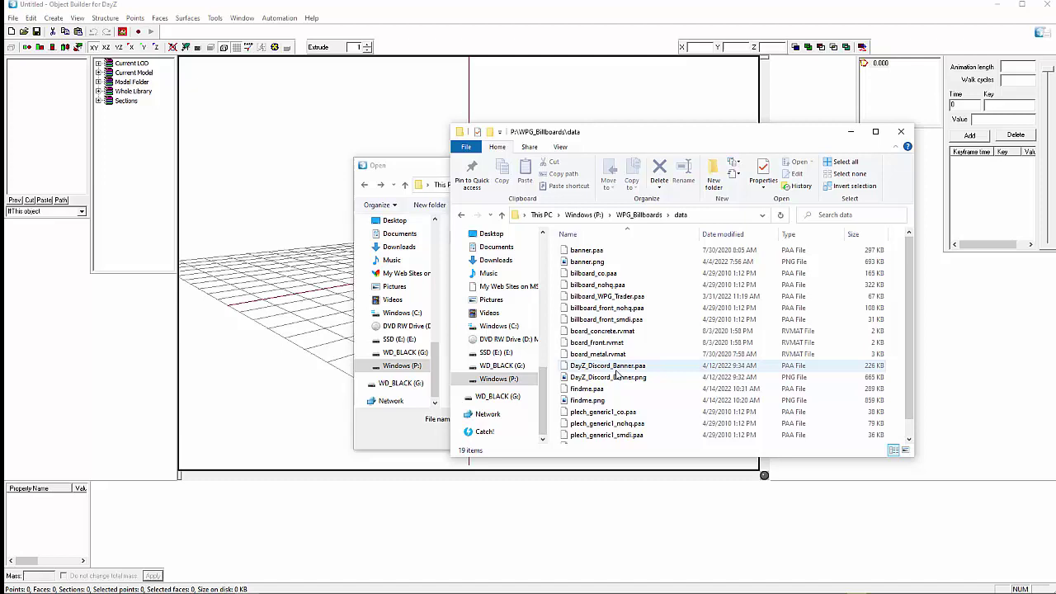
scroll(637, 382, down, 1)
scroll(636, 382, up, 1)
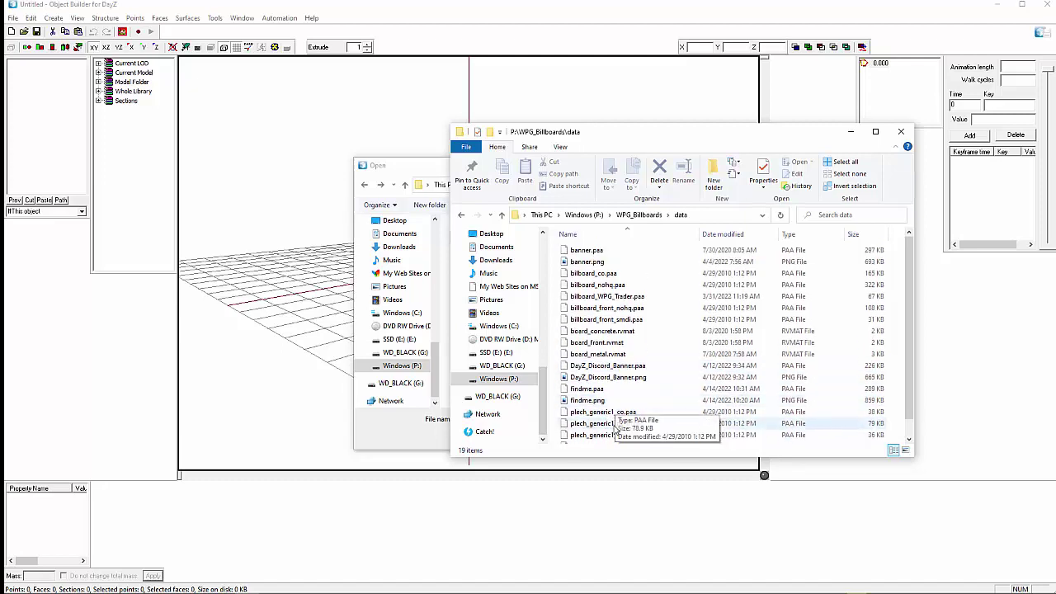
click(639, 215)
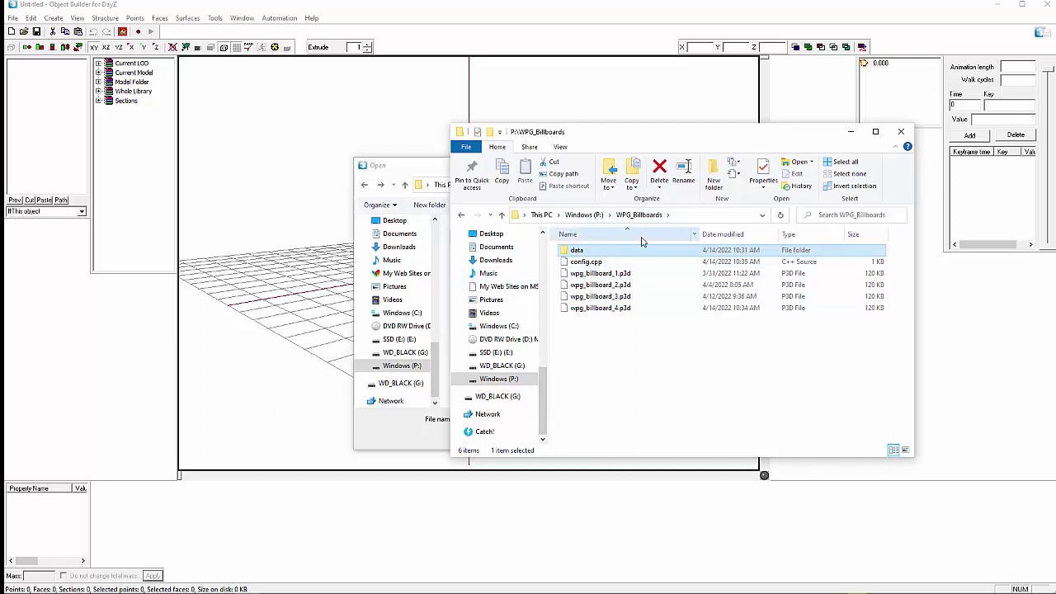
click(460, 353)
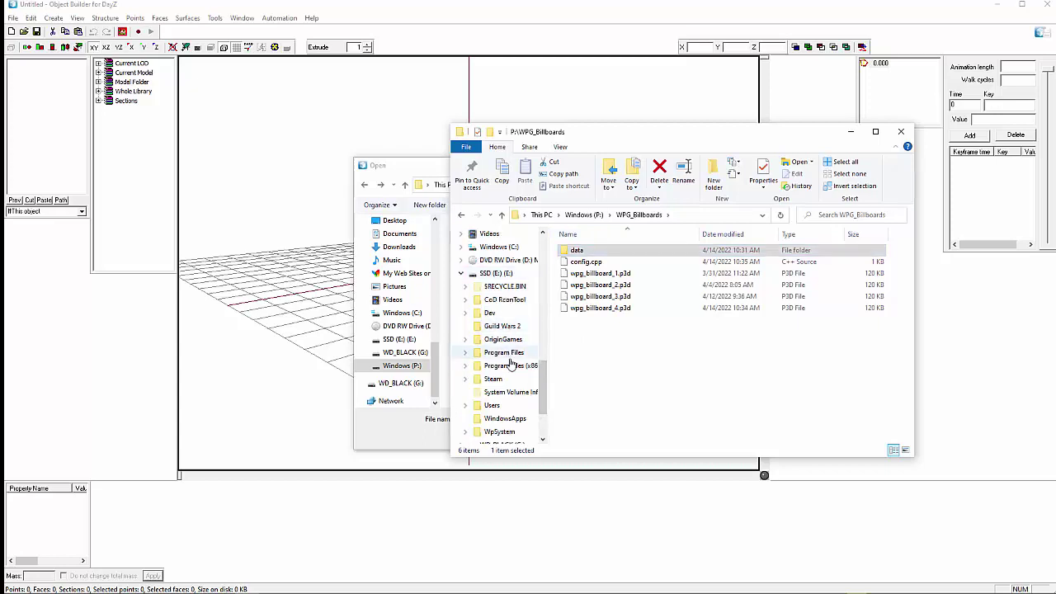
click(495, 379)
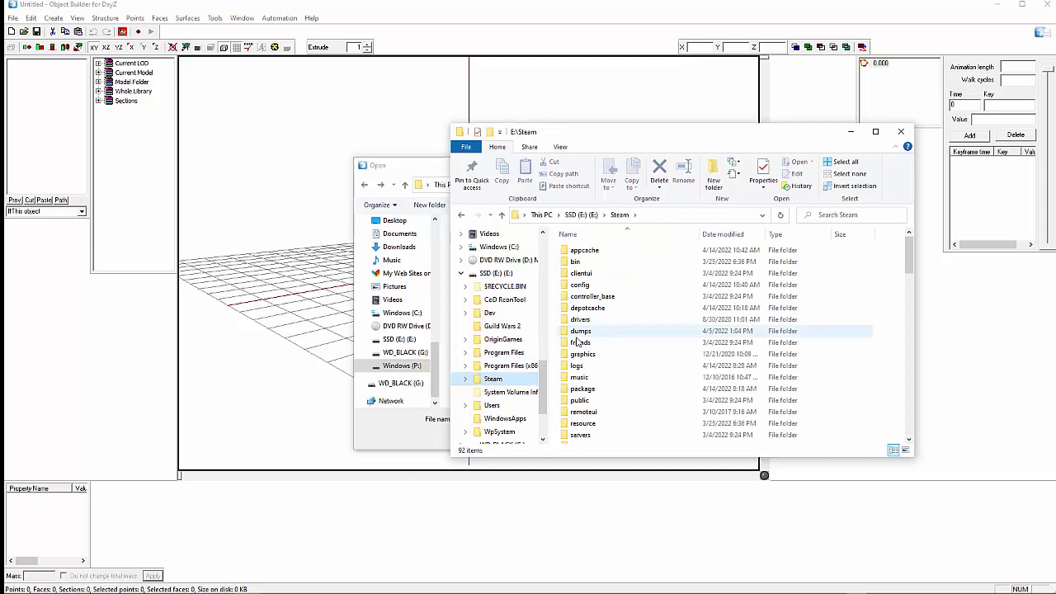
scroll(580, 340, down, 3)
double_click(582, 341)
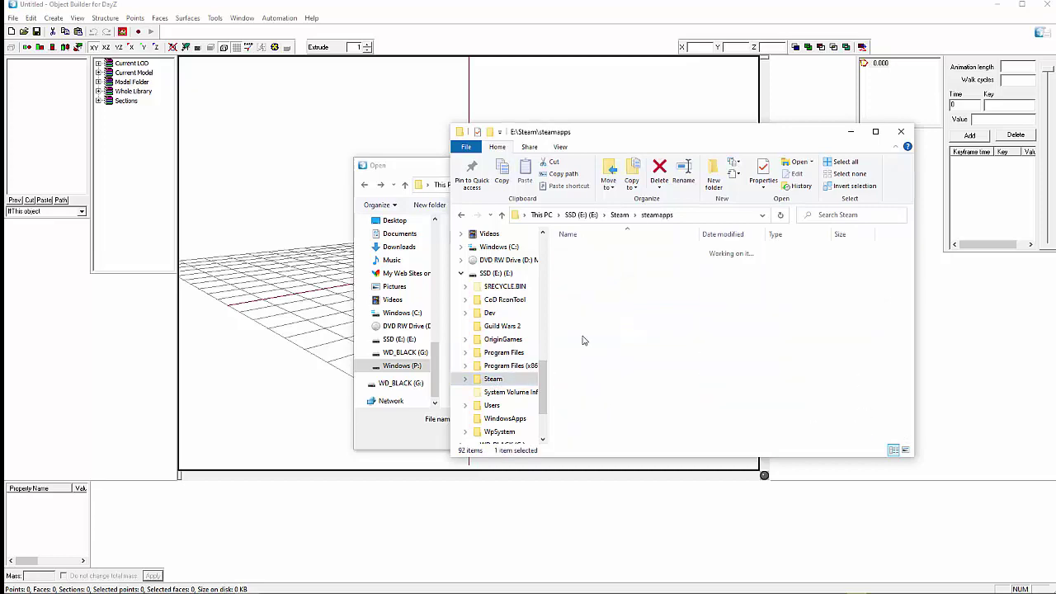
double_click(586, 249)
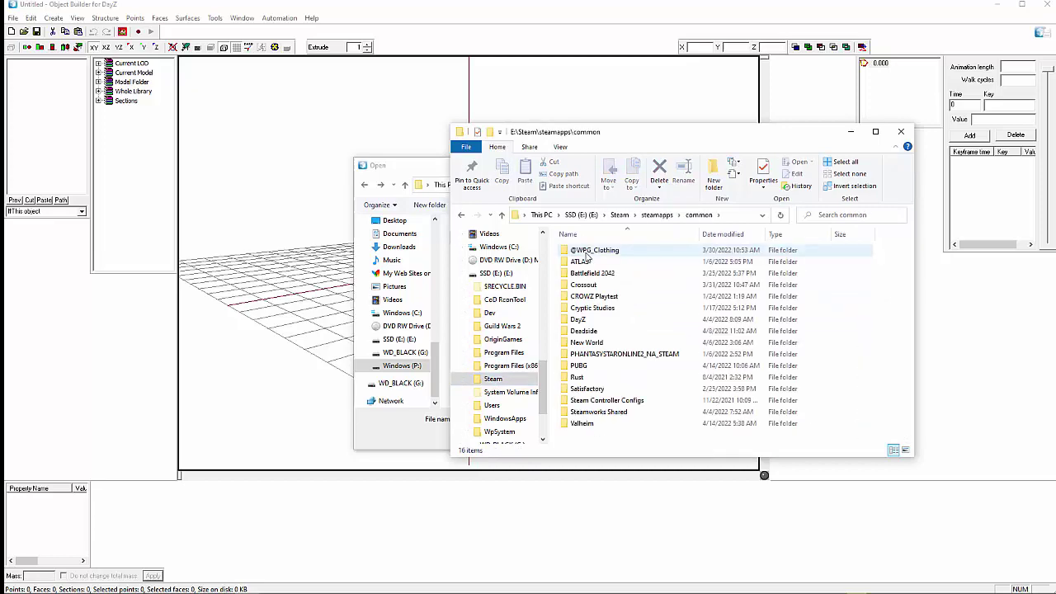
double_click(581, 321)
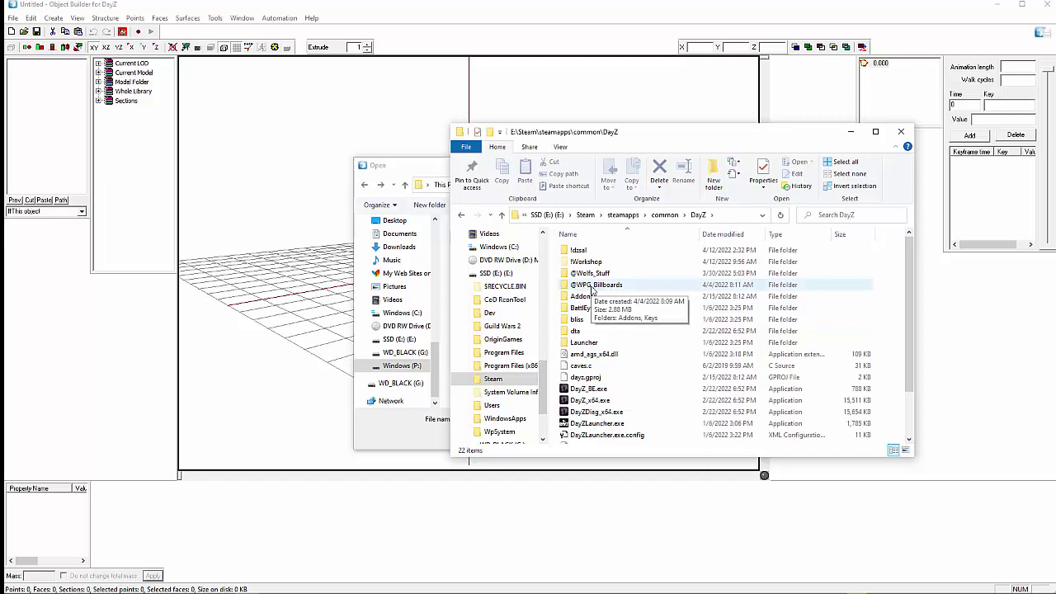
double_click(592, 286)
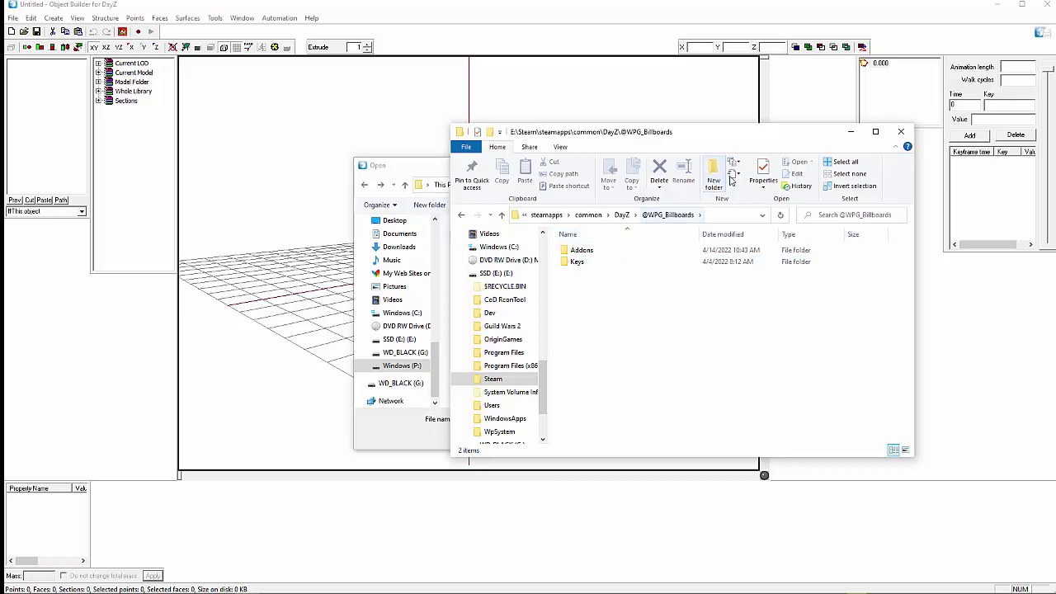
- Minimize Explorer and open billboard_1_ml.p3d from P:\ml_billboard_new\ml_billboard_new
click(852, 132)
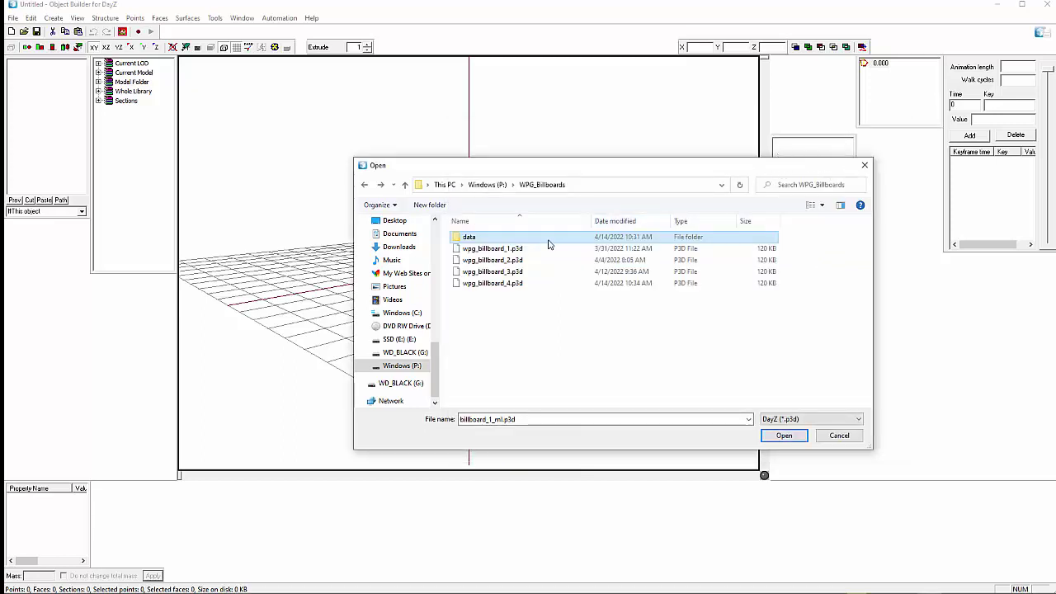
click(487, 185)
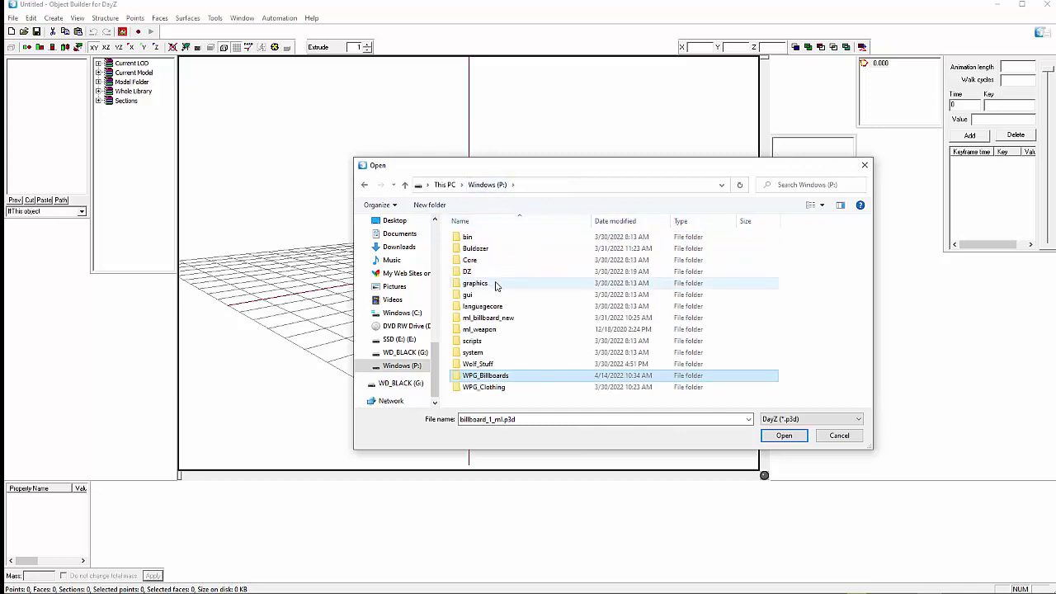
click(488, 317)
double_click(488, 317)
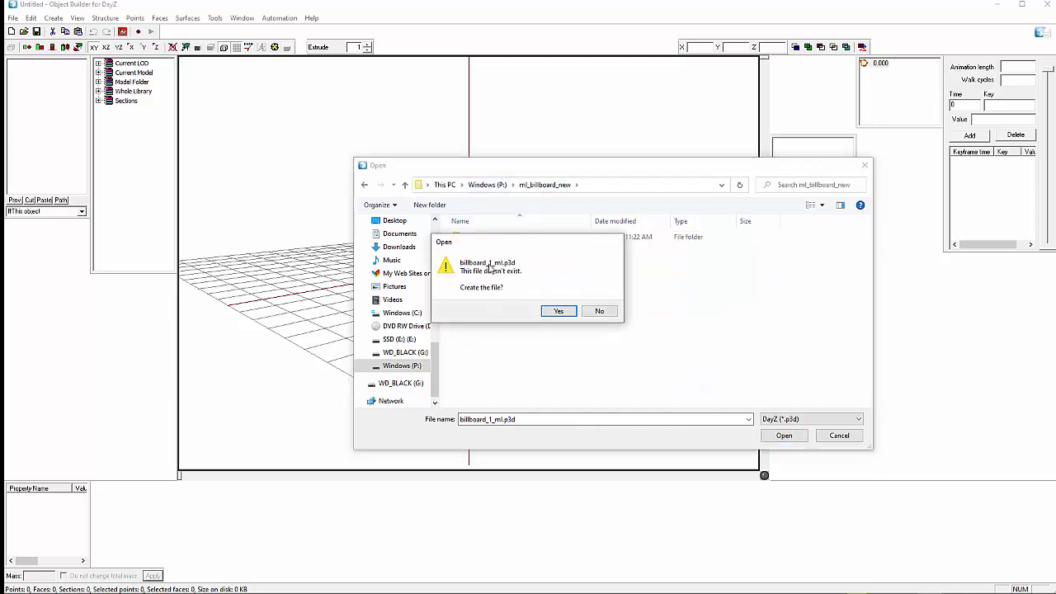
click(599, 311)
double_click(475, 239)
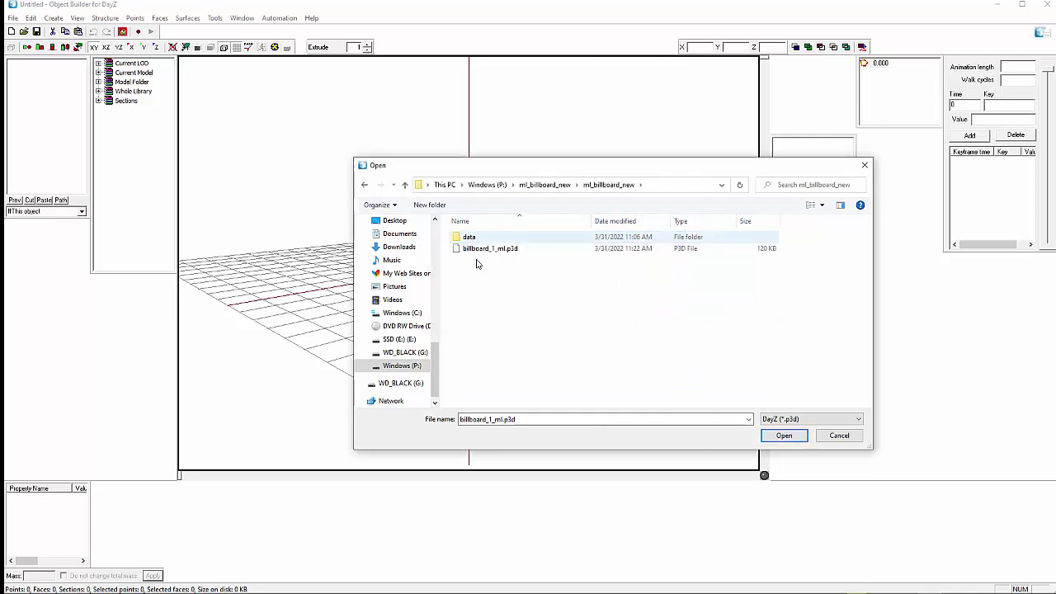
click(487, 251)
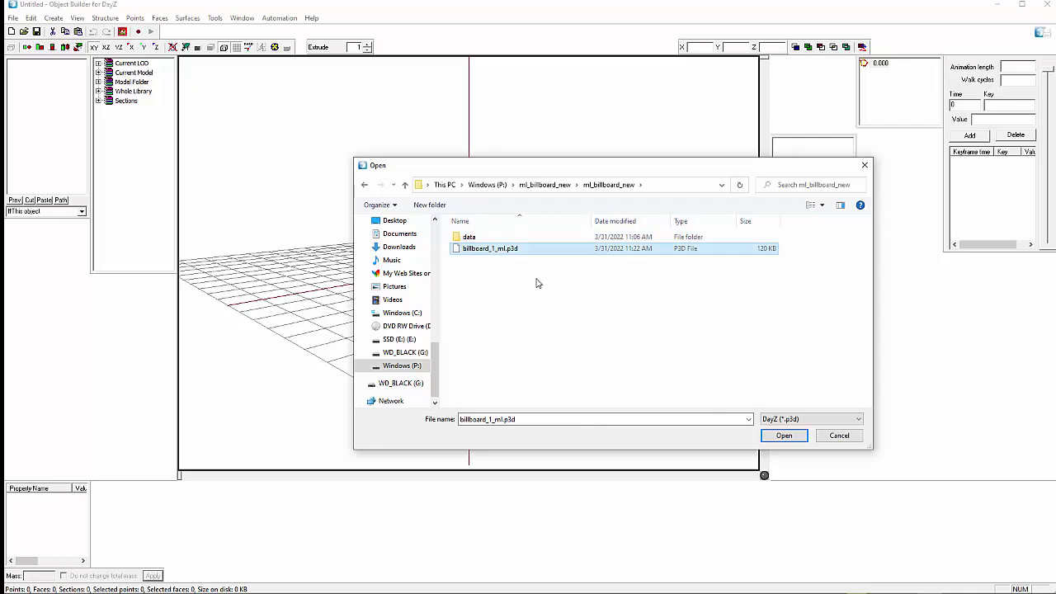
click(782, 435)
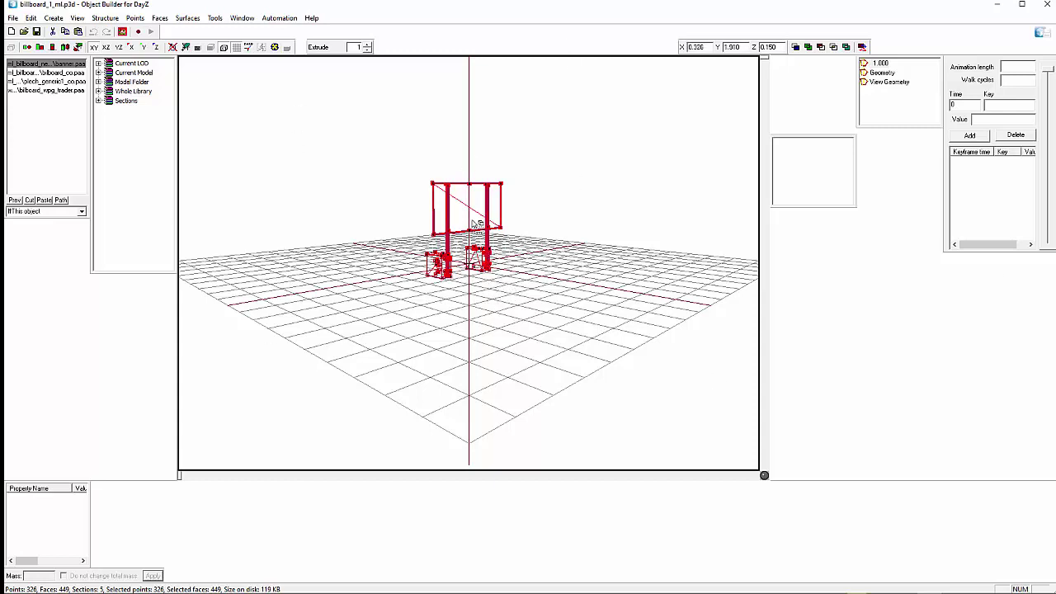
- In Face Properties, set the two wpg_trader faces' texture to P:\WPG_Billboards\data\findme.paa
key(e)
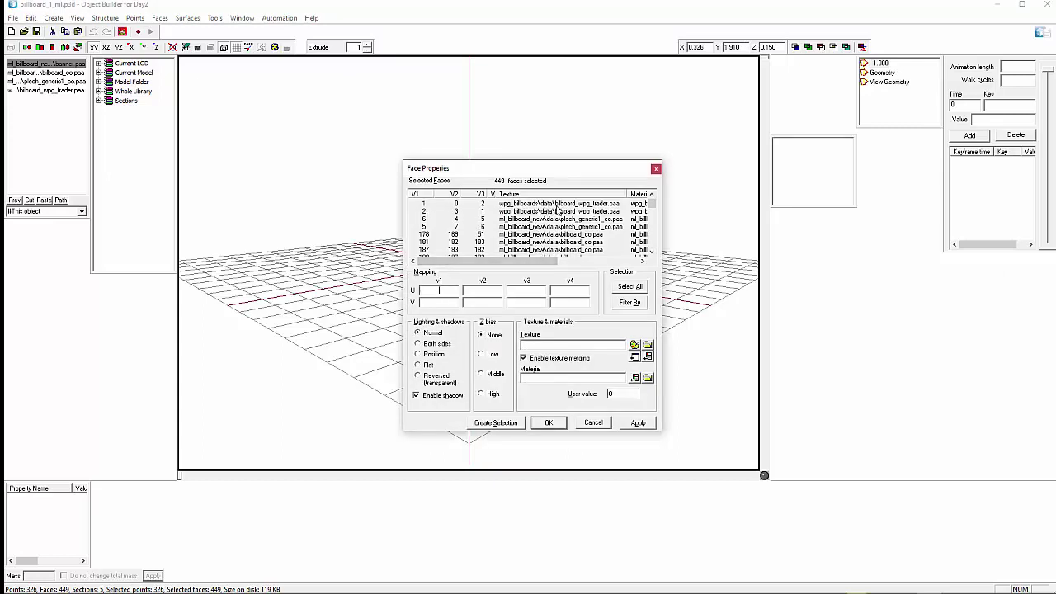
drag(567, 203, 568, 211)
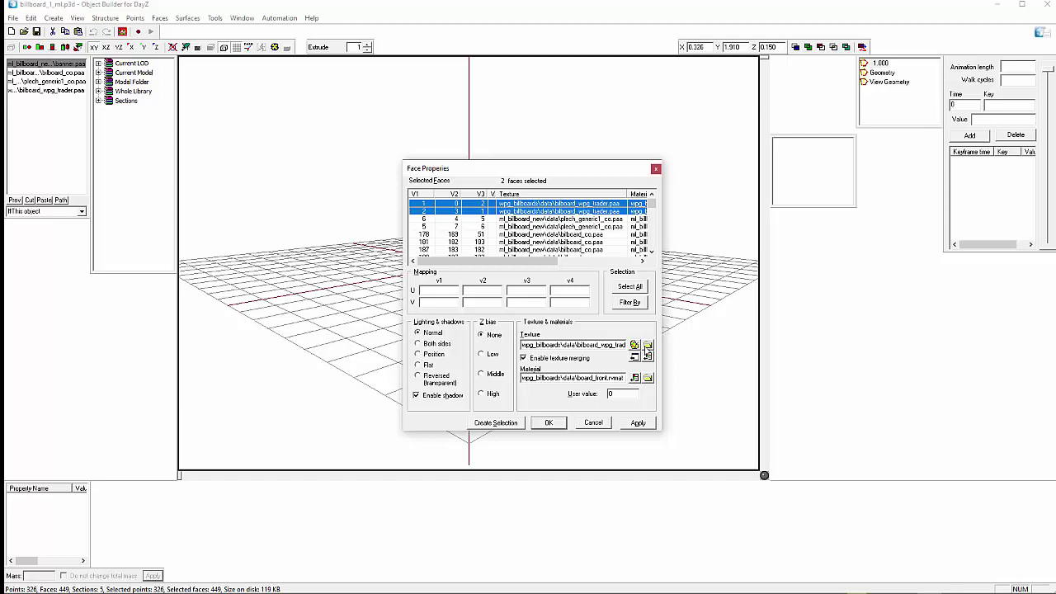
click(647, 345)
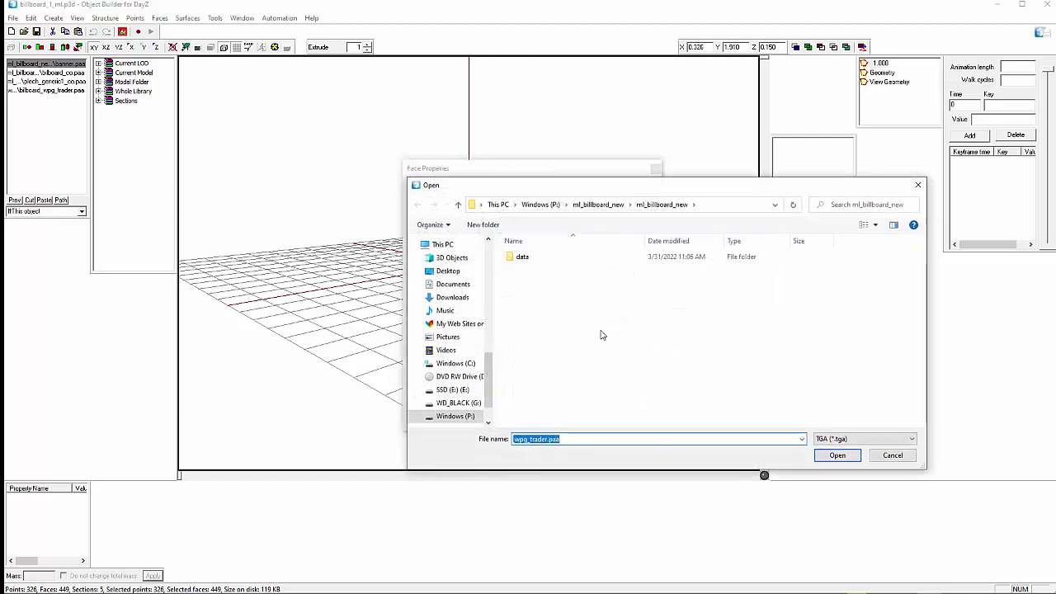
click(541, 205)
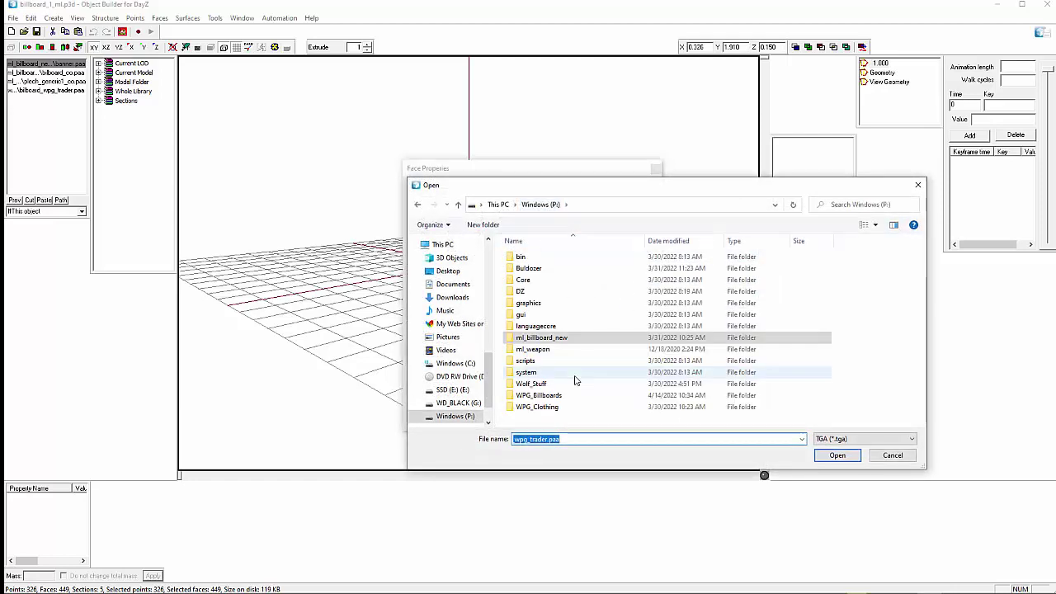
double_click(548, 396)
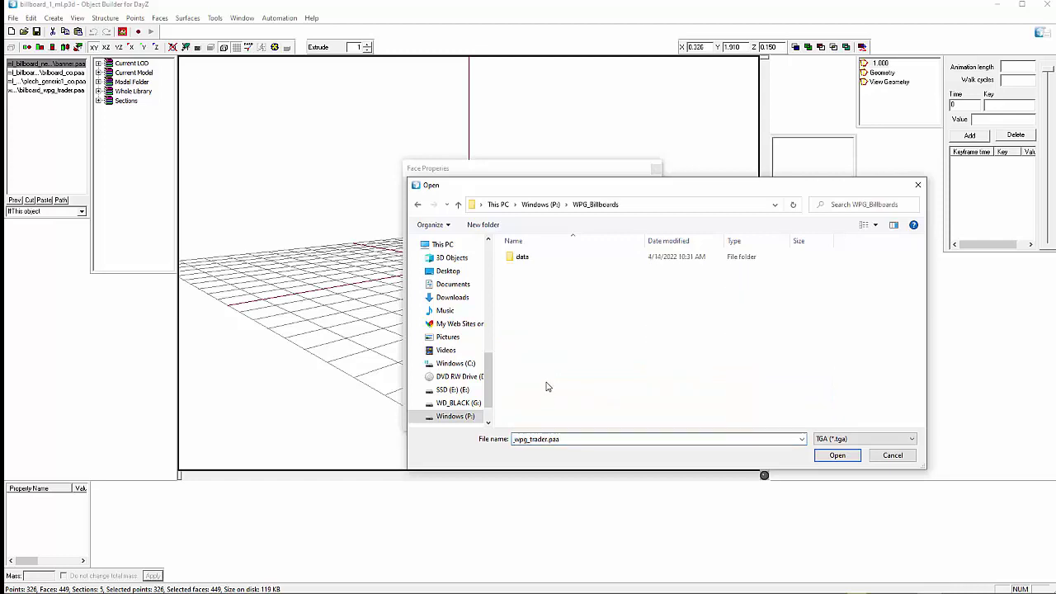
double_click(523, 257)
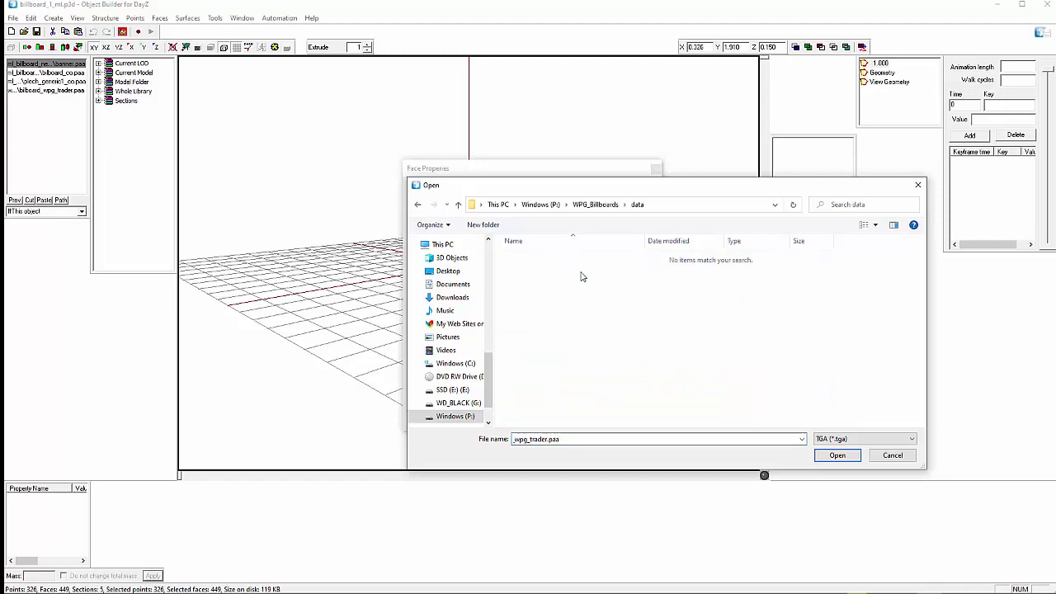
click(865, 438)
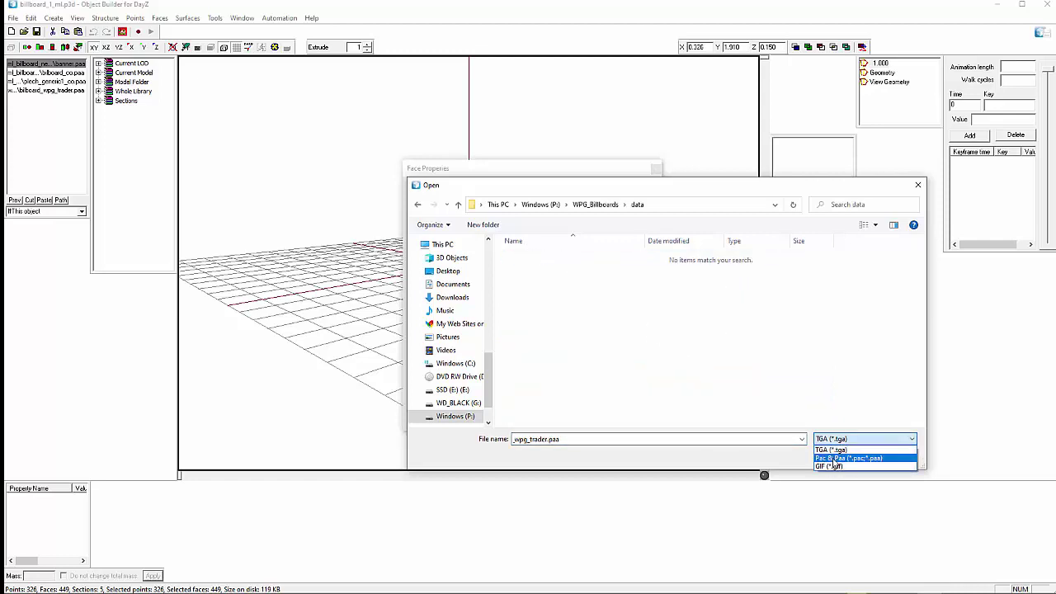
click(833, 458)
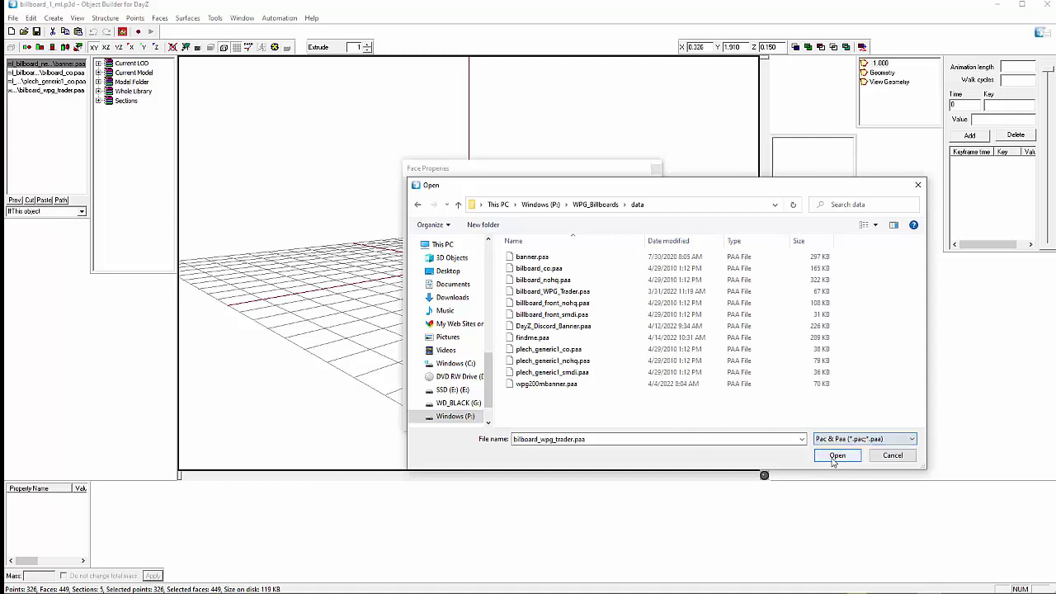
click(540, 338)
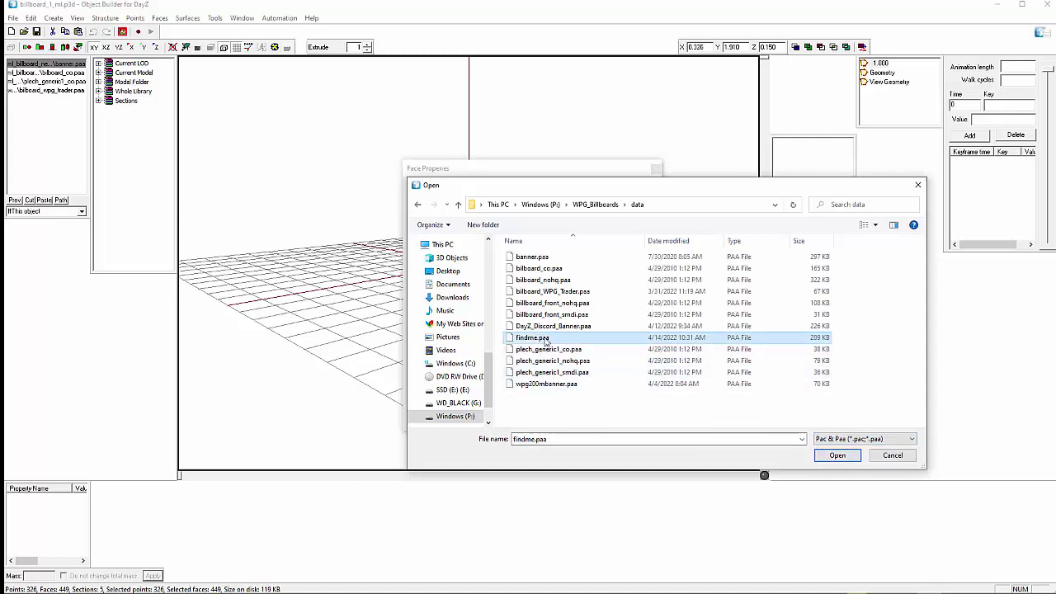
click(838, 457)
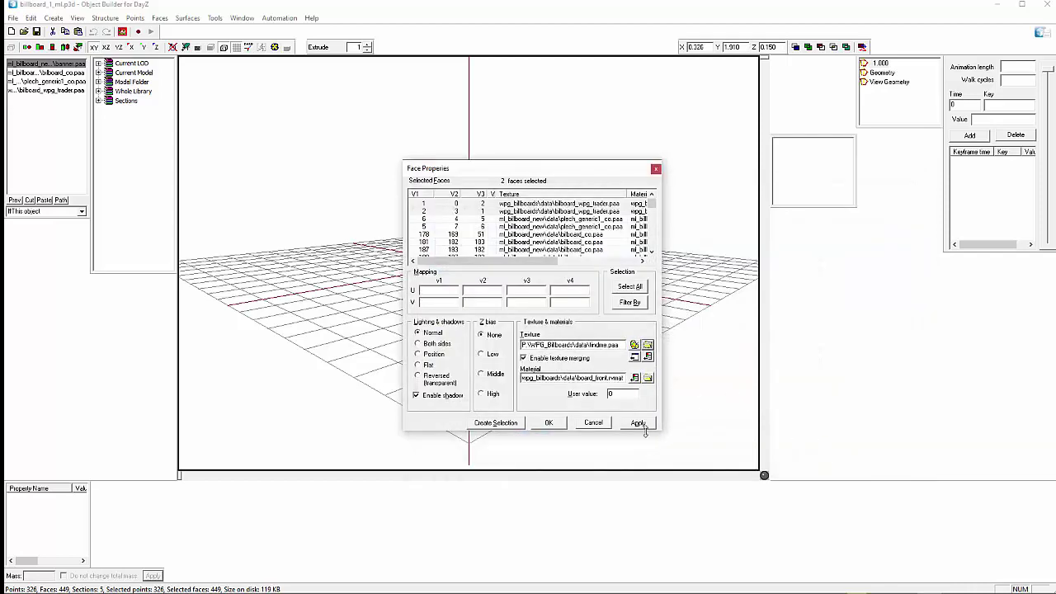
click(647, 426)
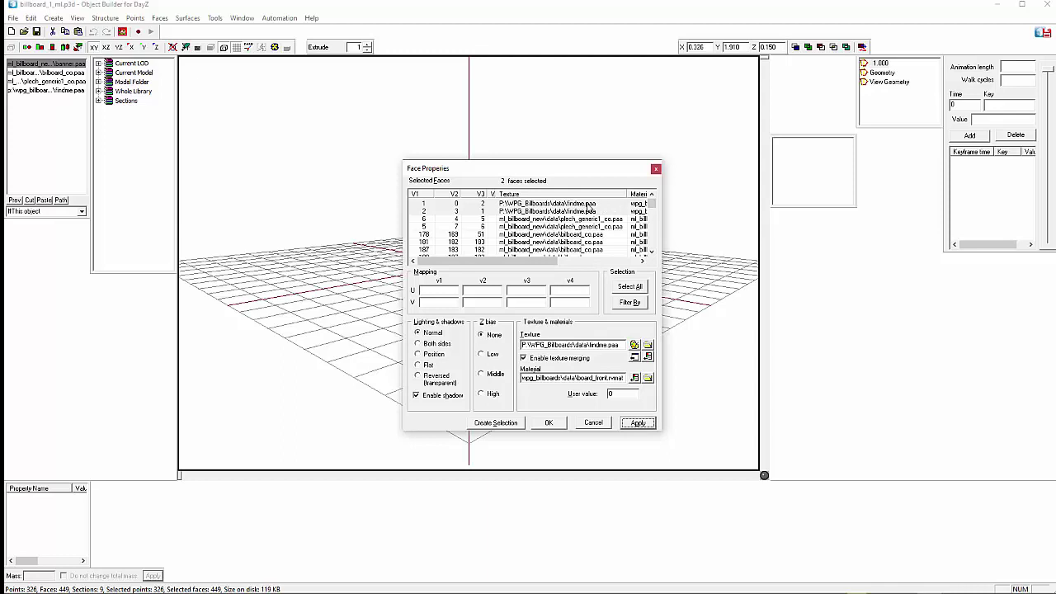
- Close Face Properties and save the model over wpg_billboard_4.p3d, confirming the replace
click(548, 423)
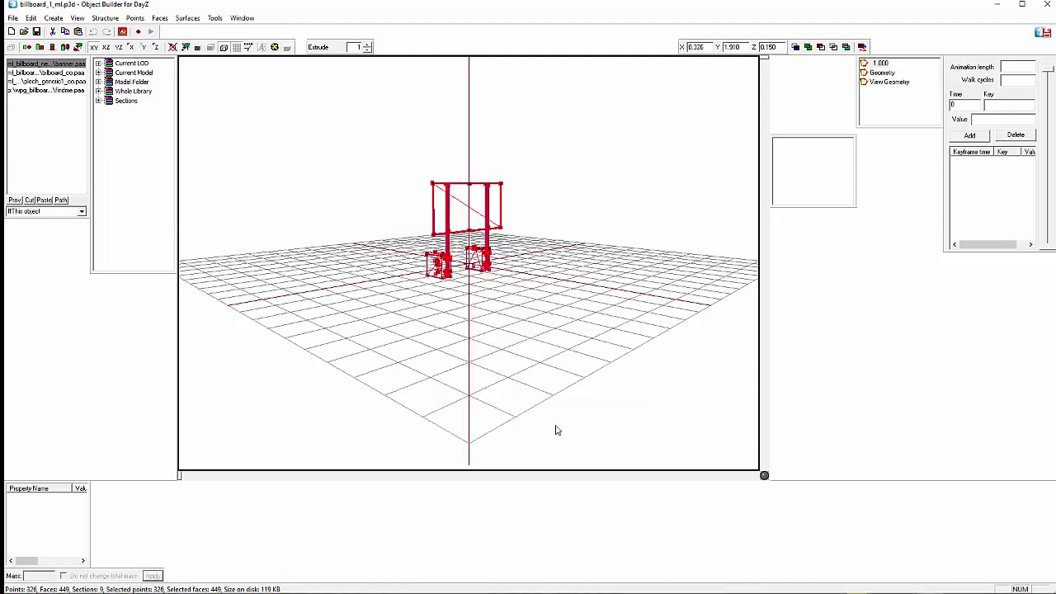
click(14, 21)
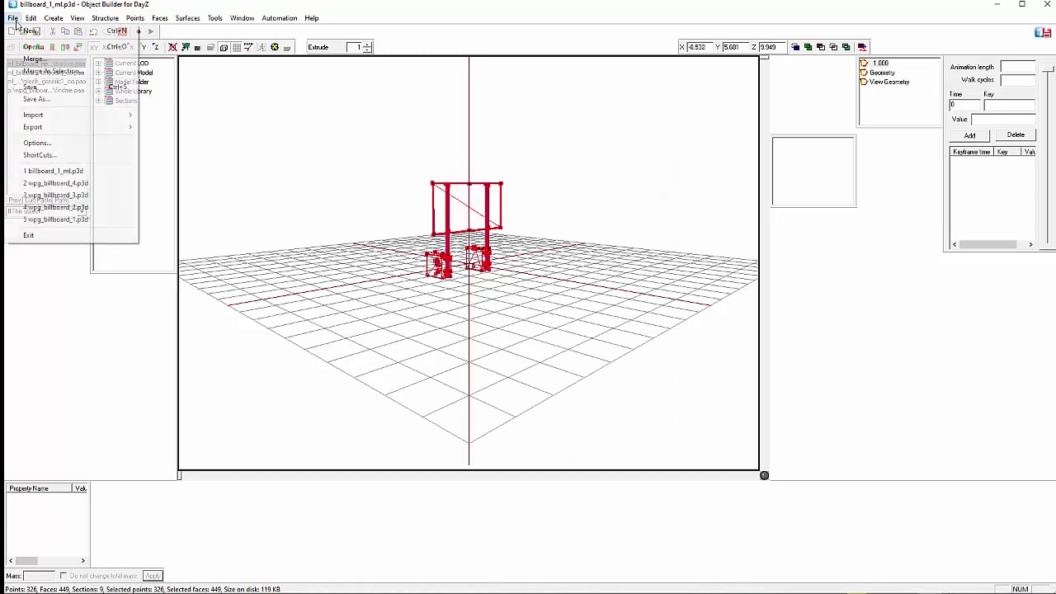
click(38, 100)
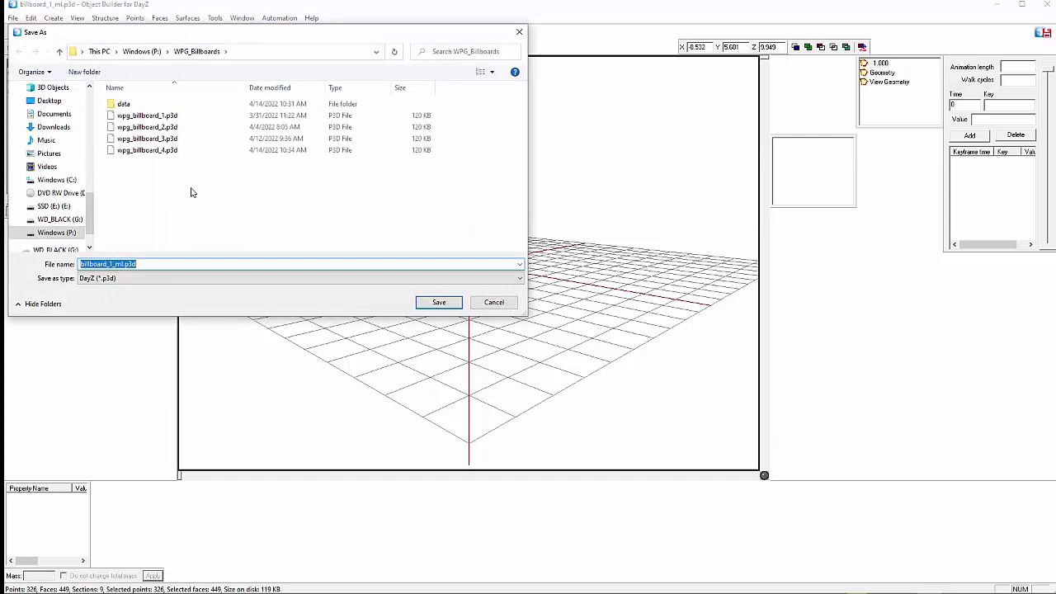
click(147, 151)
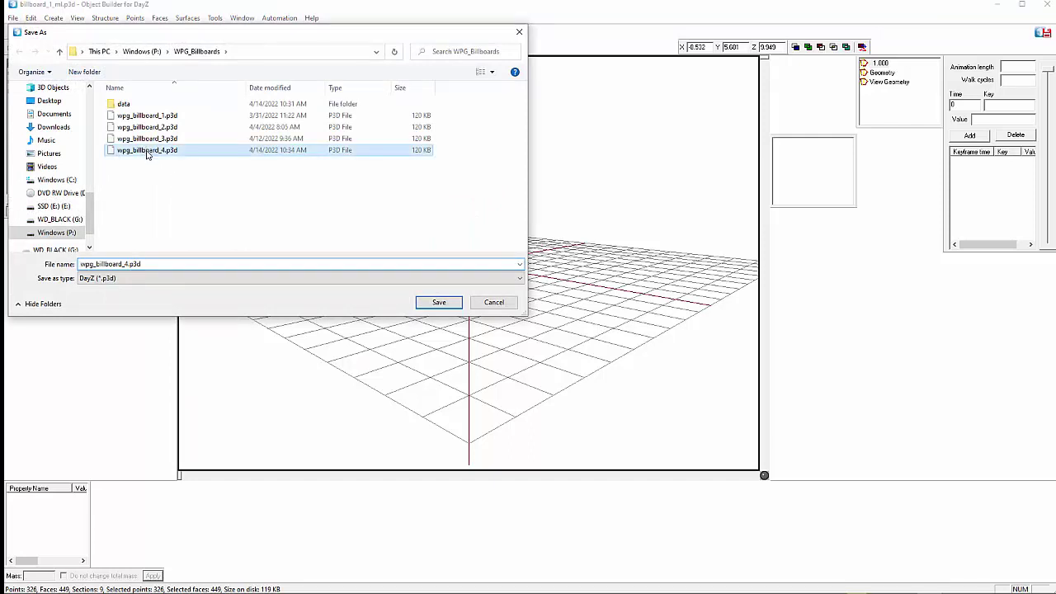
click(448, 303)
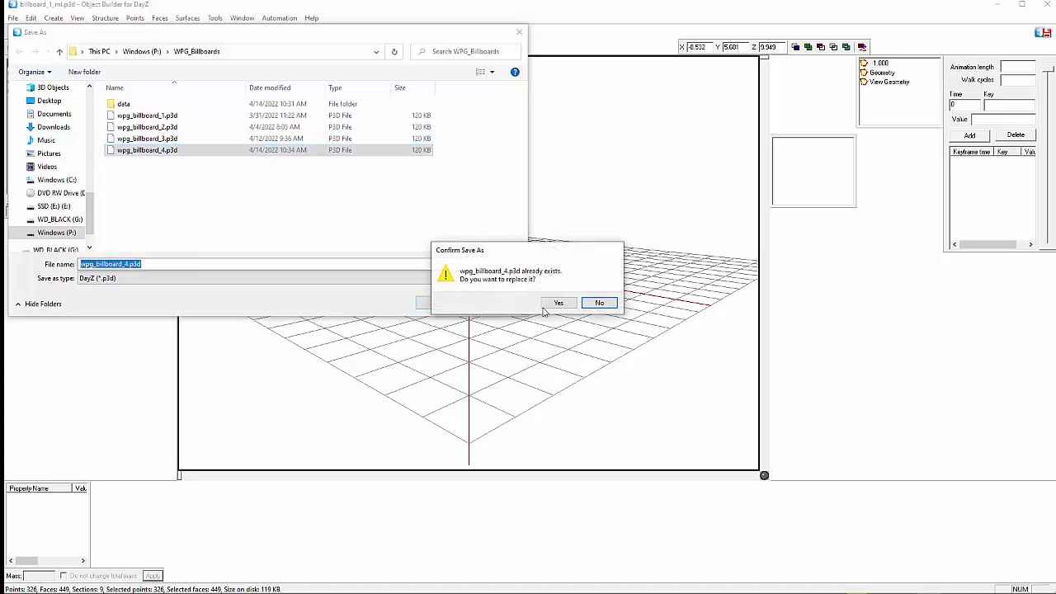
click(558, 303)
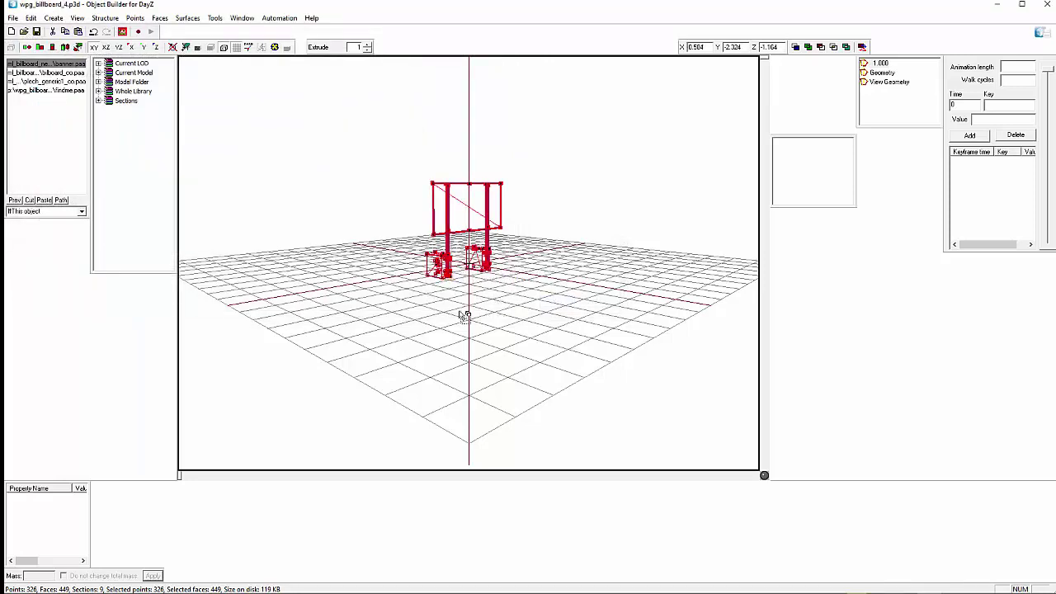
- Close Object Builder, open the WPG_Billboards folder, and bring up config.cpp's context menu
click(1046, 6)
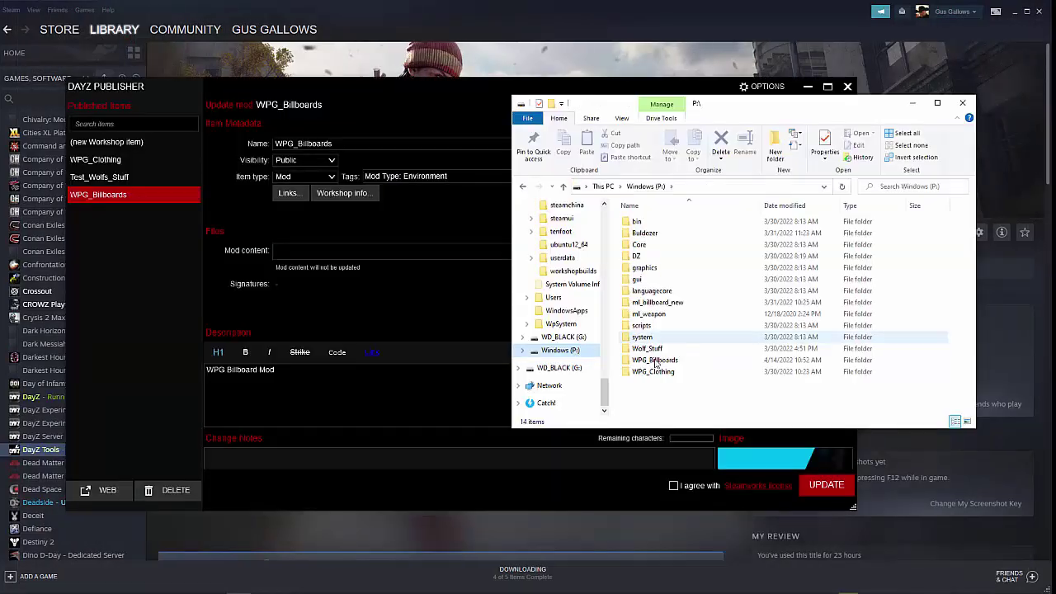
click(655, 360)
double_click(654, 361)
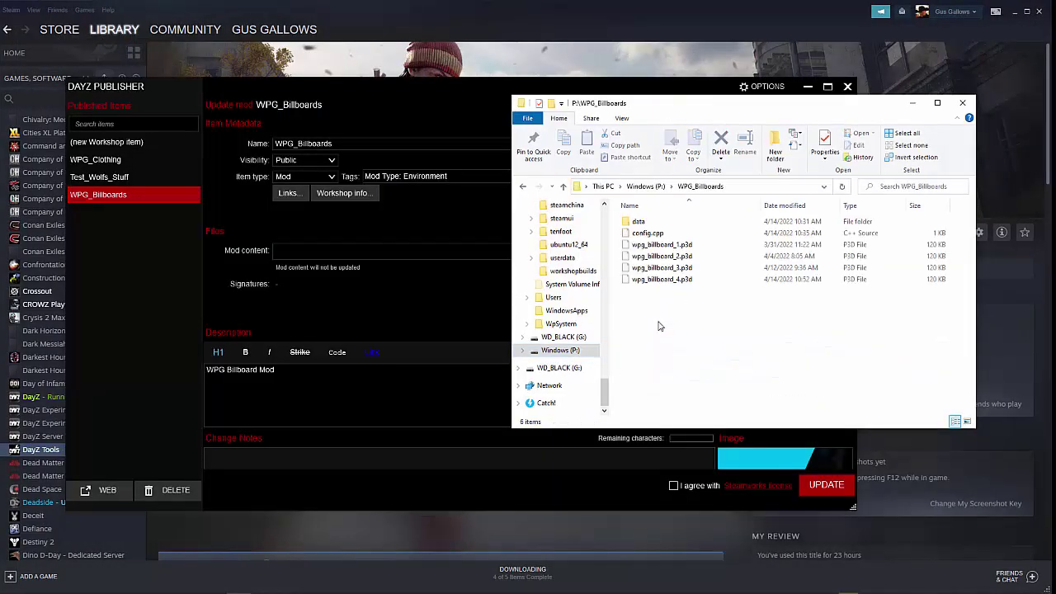
click(647, 234)
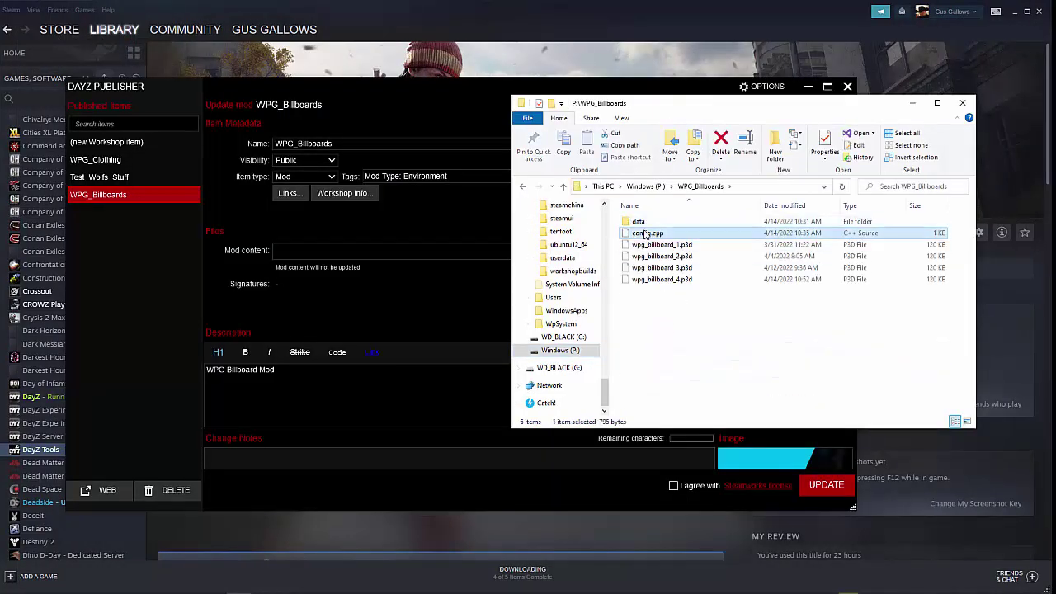
right_click(647, 235)
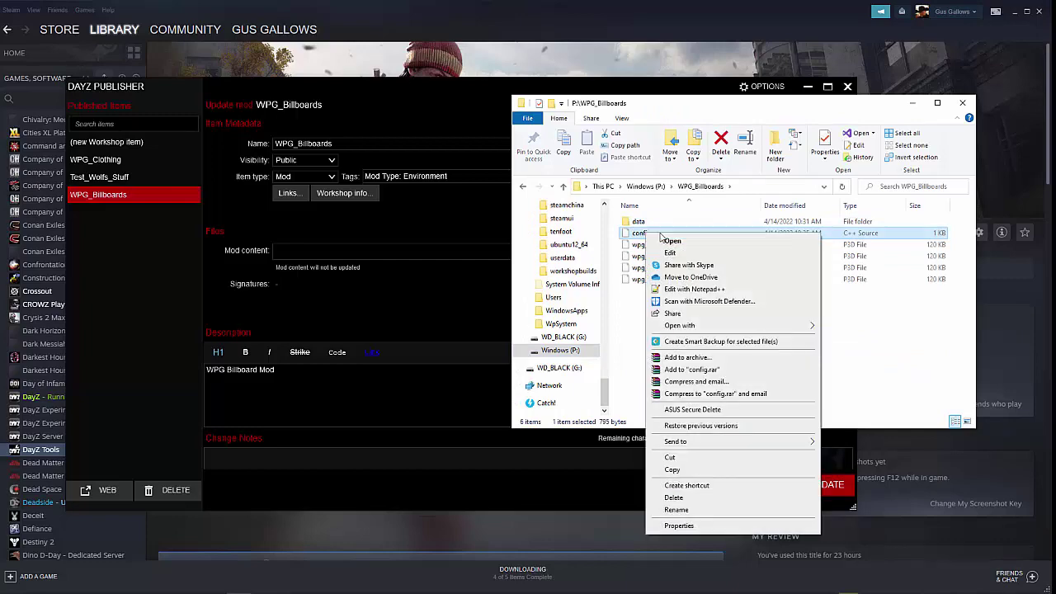
- Open config.cpp in Notepad++ and inspect the four land_billboard_wpg classes, highlighting land_billboard_wpg_1_ml
click(696, 289)
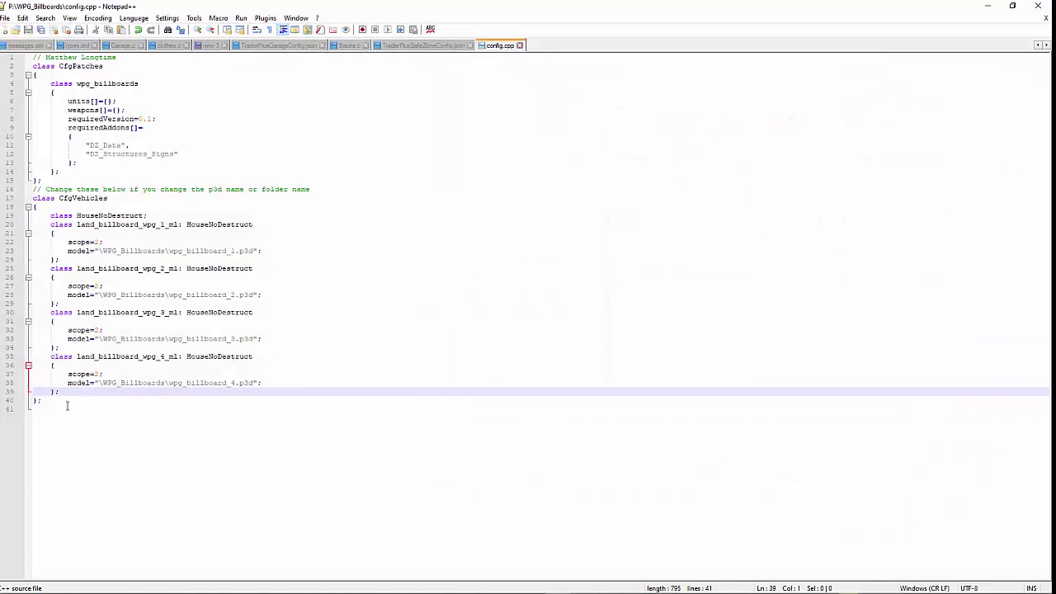
drag(71, 388, 33, 225)
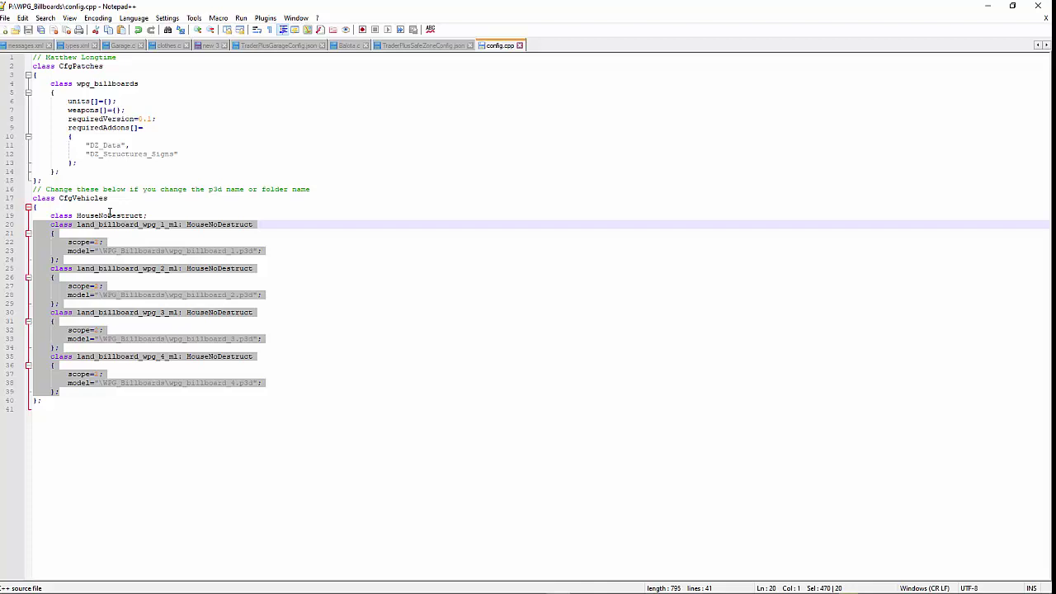
click(389, 229)
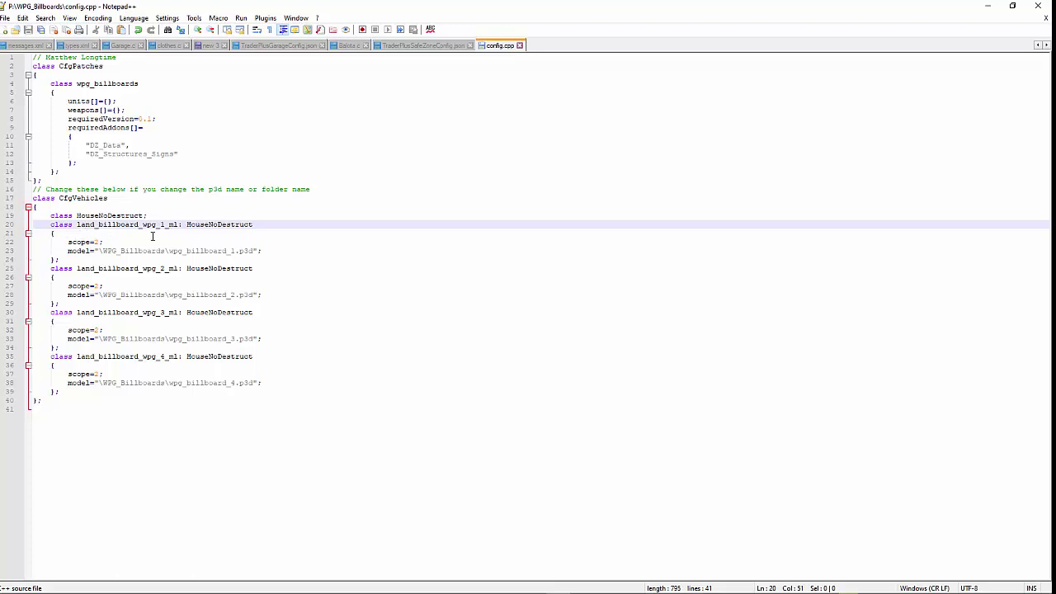
drag(58, 262, 24, 228)
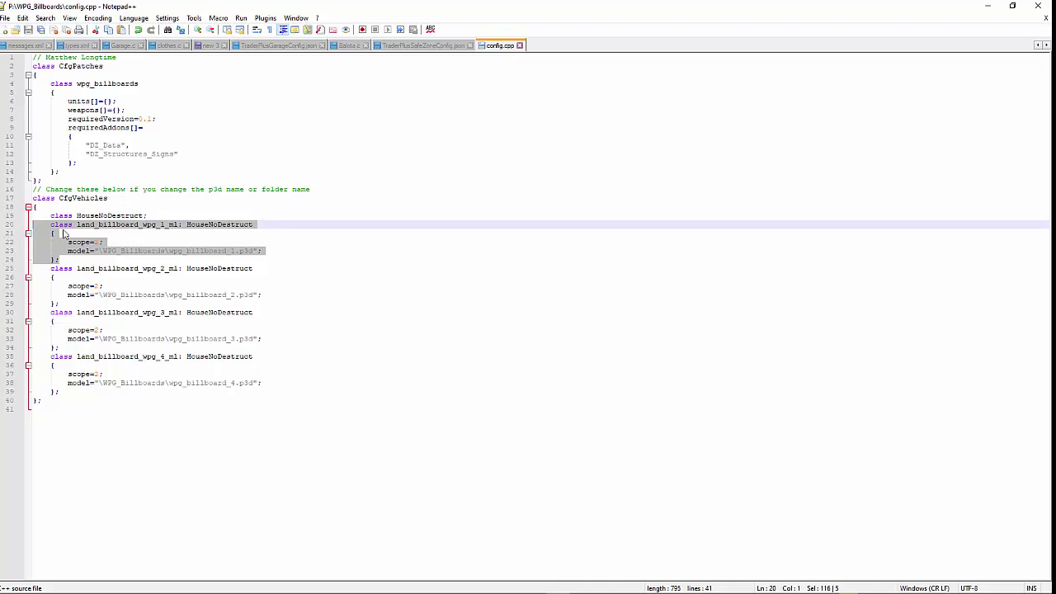
click(77, 225)
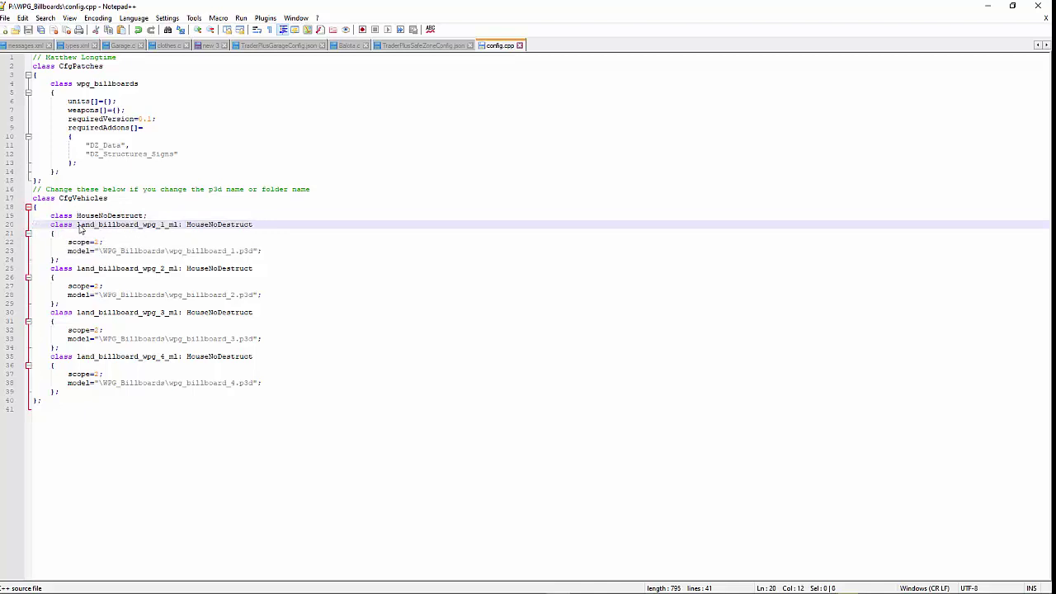
drag(76, 224, 177, 229)
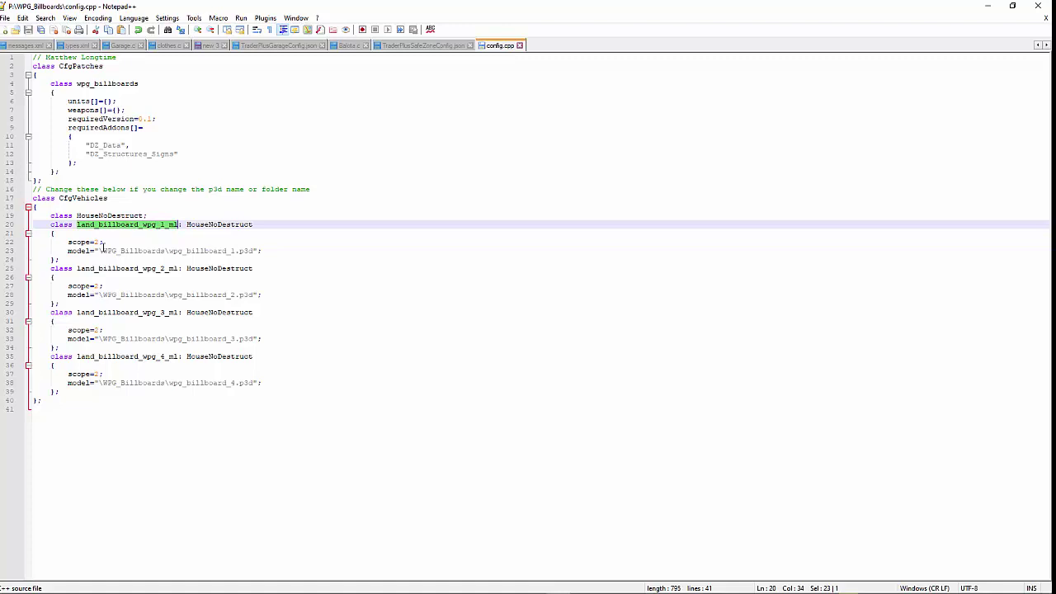
- Leave the config.cpp model path unchanged, adding then removing P:, and return to DayZ Tools
click(98, 251)
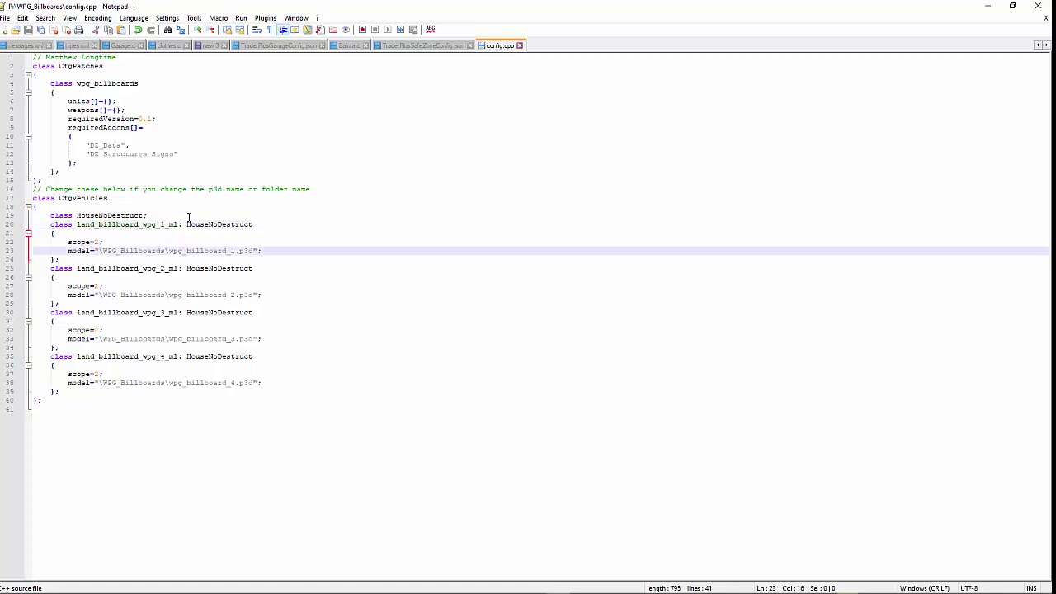
text(P:)
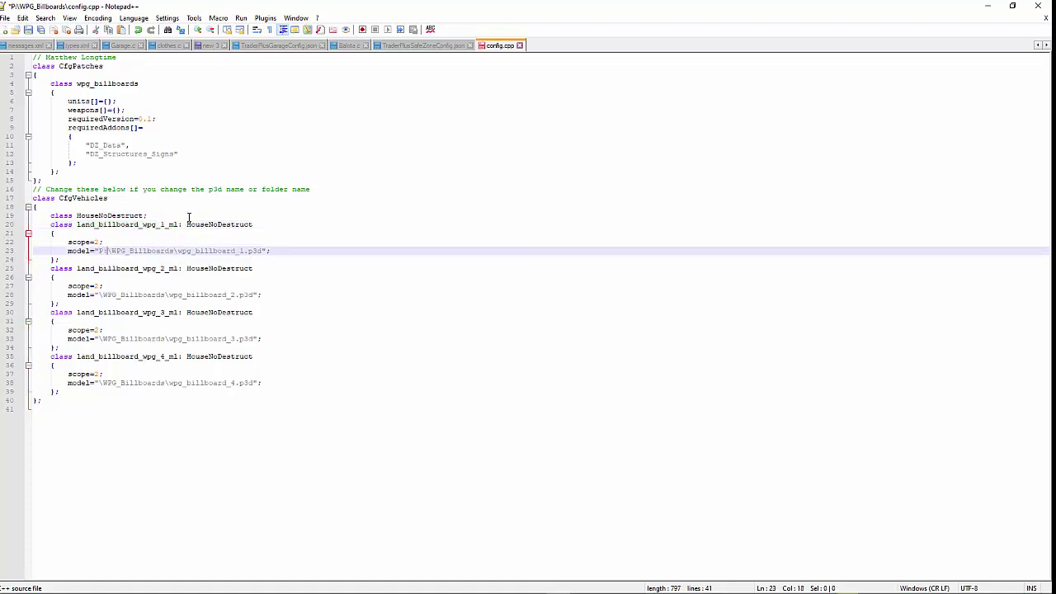
key(BackSpace)
key(BackSpace)
mouse_move(583, 587)
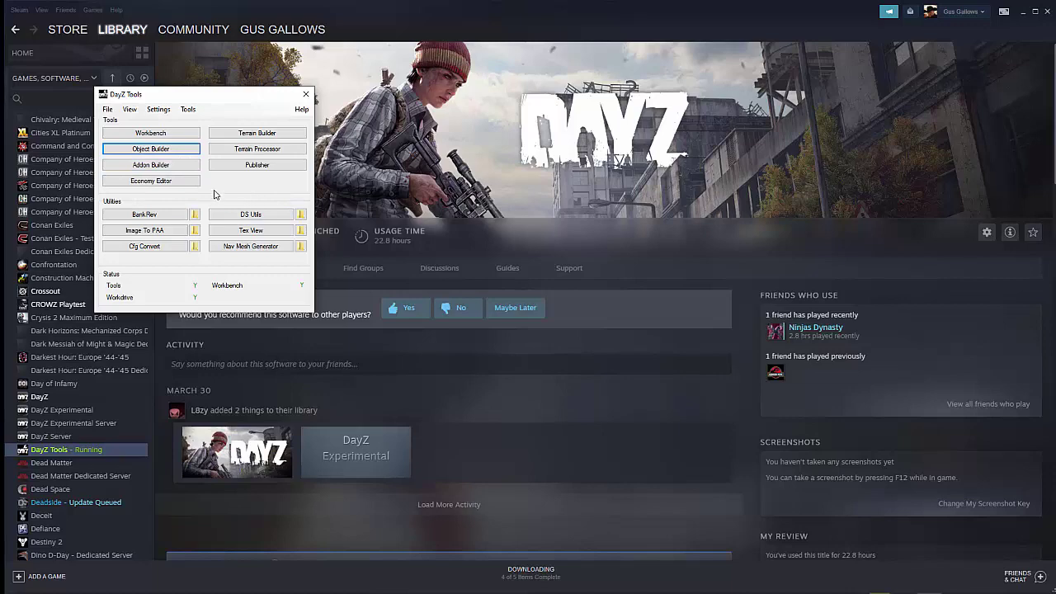
- Launch Addon Builder and locate the WPG_Billboards source folder on the P: drive
click(165, 167)
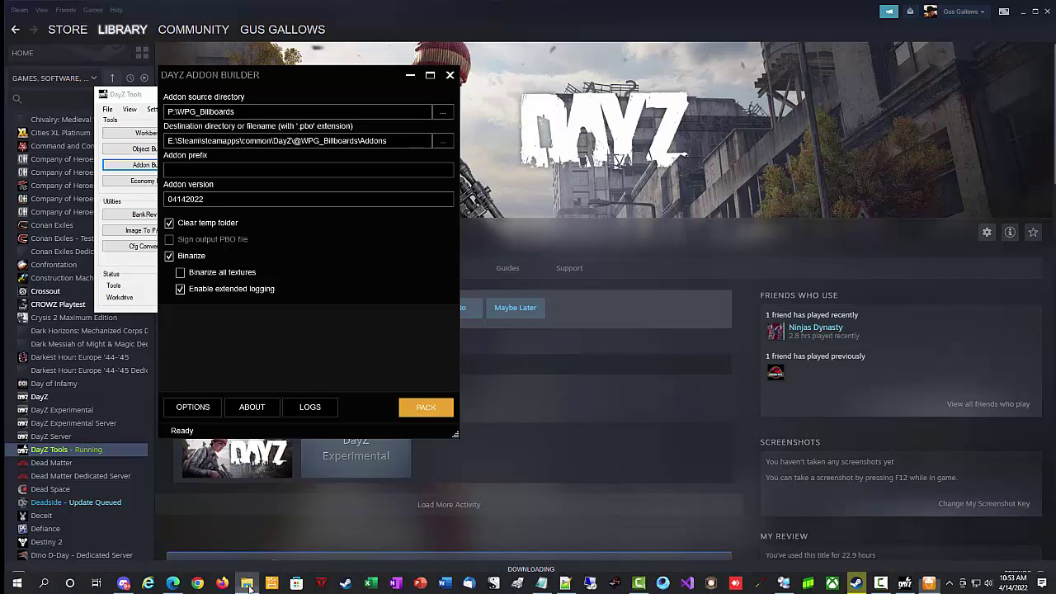
click(248, 584)
scroll(506, 299, down, 2)
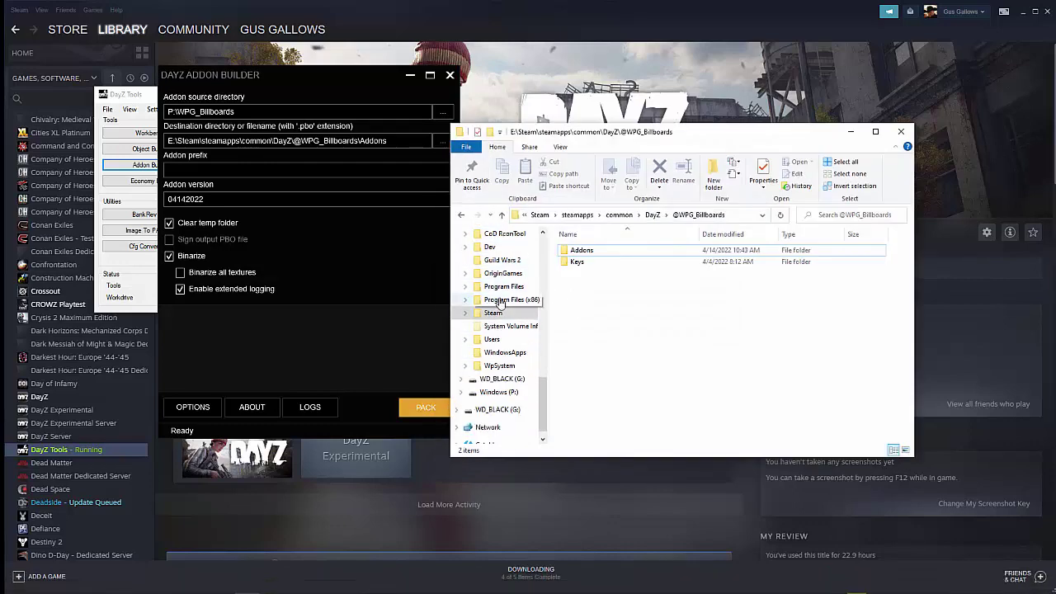
click(500, 392)
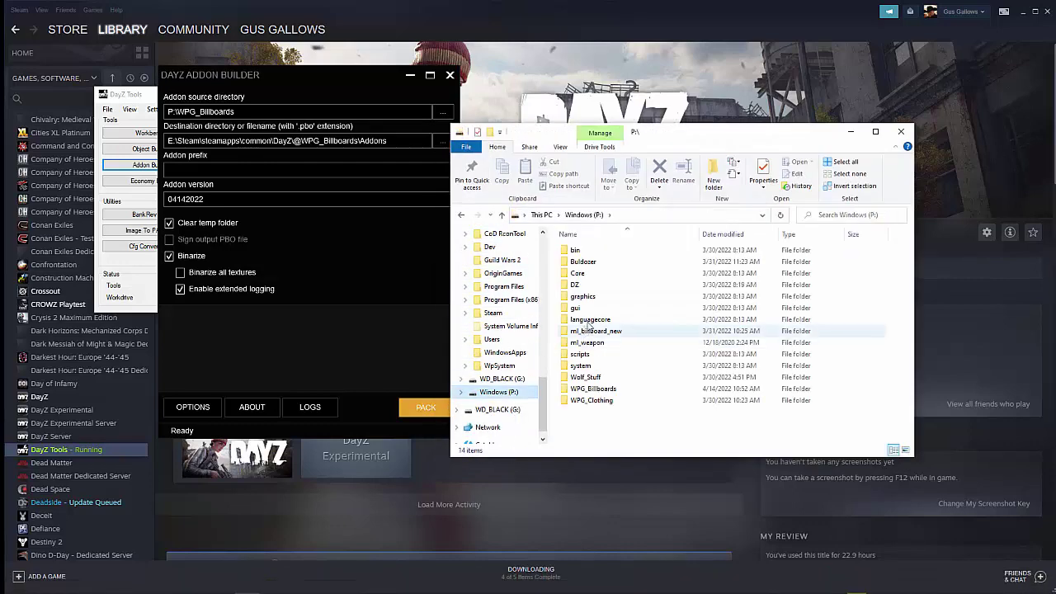
click(581, 393)
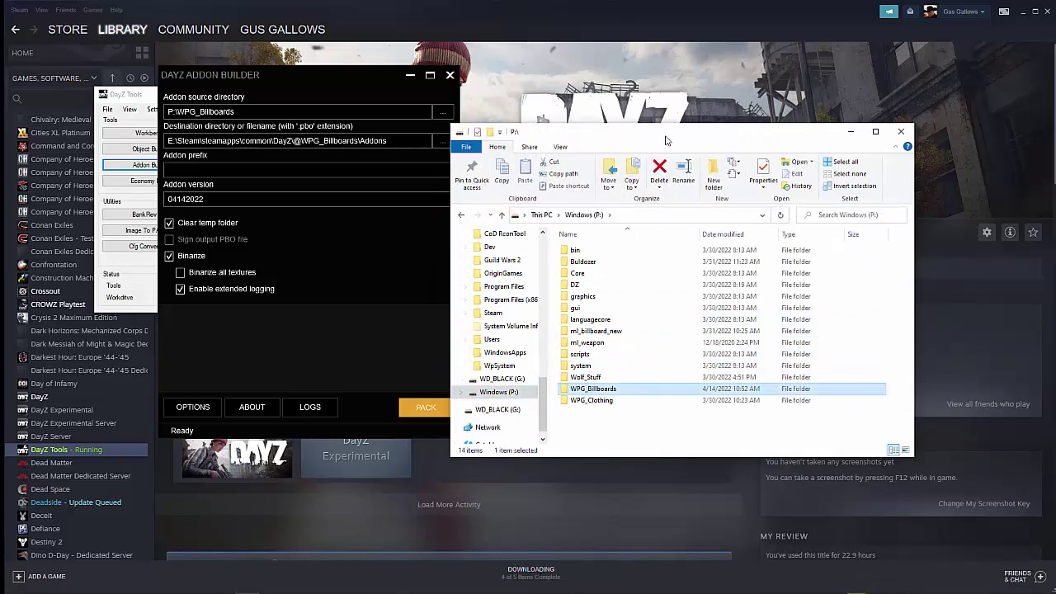
drag(668, 136, 737, 107)
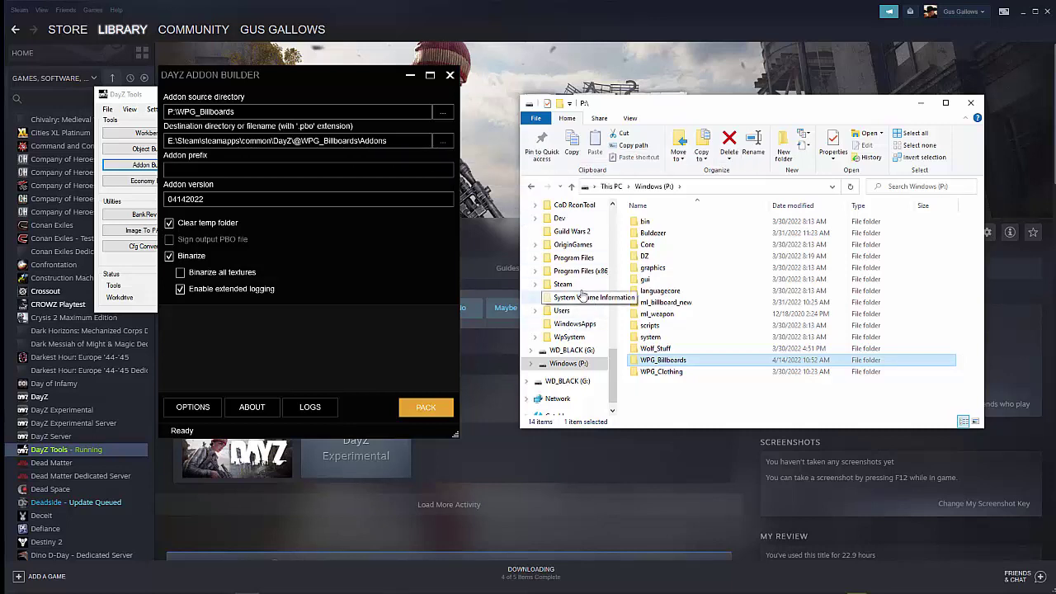
scroll(571, 251, up, 1)
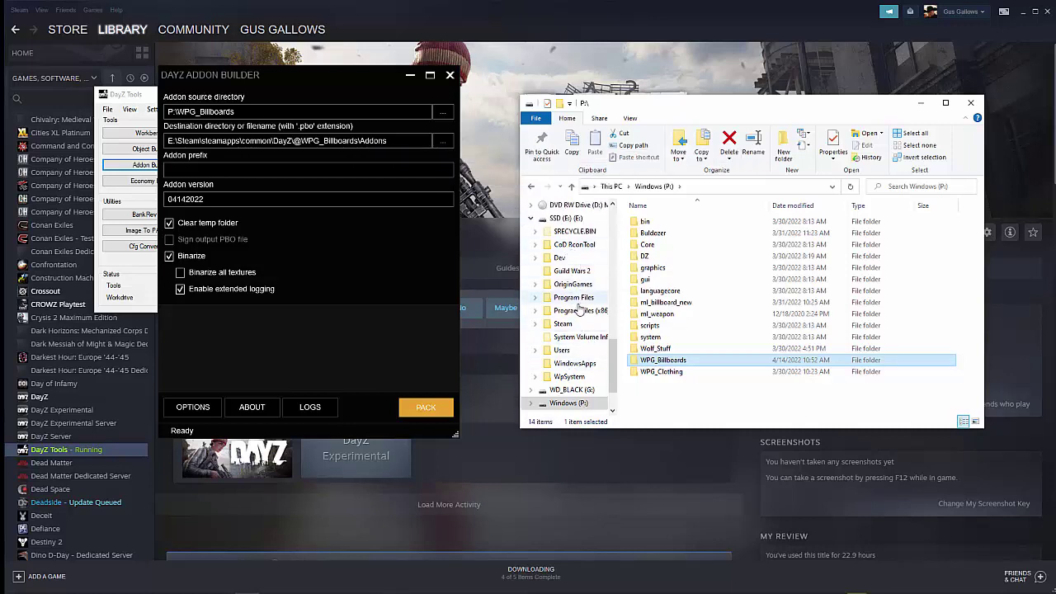
click(535, 325)
scroll(544, 338, down, 3)
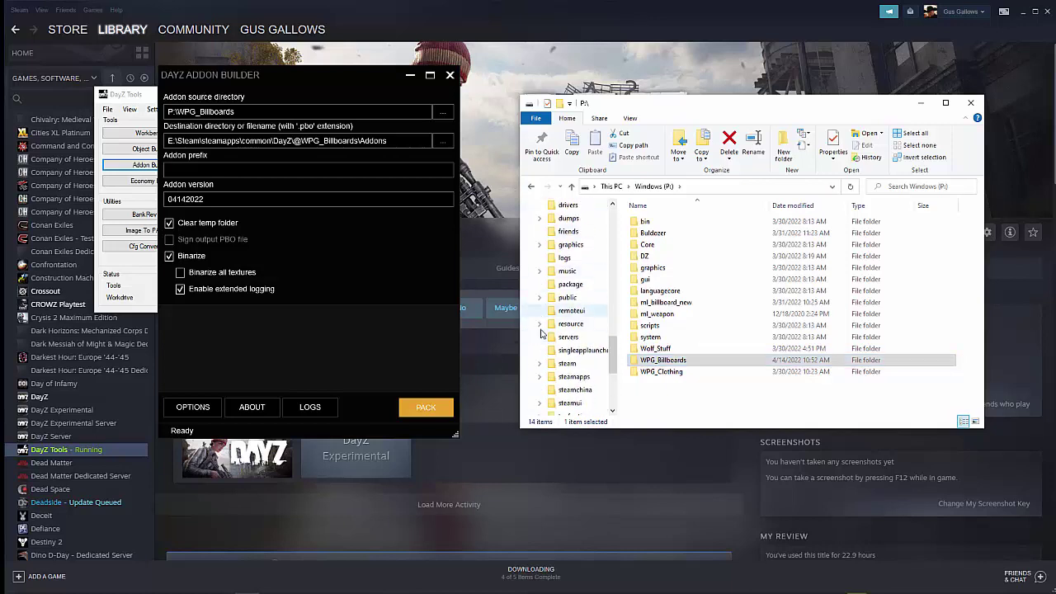
click(540, 363)
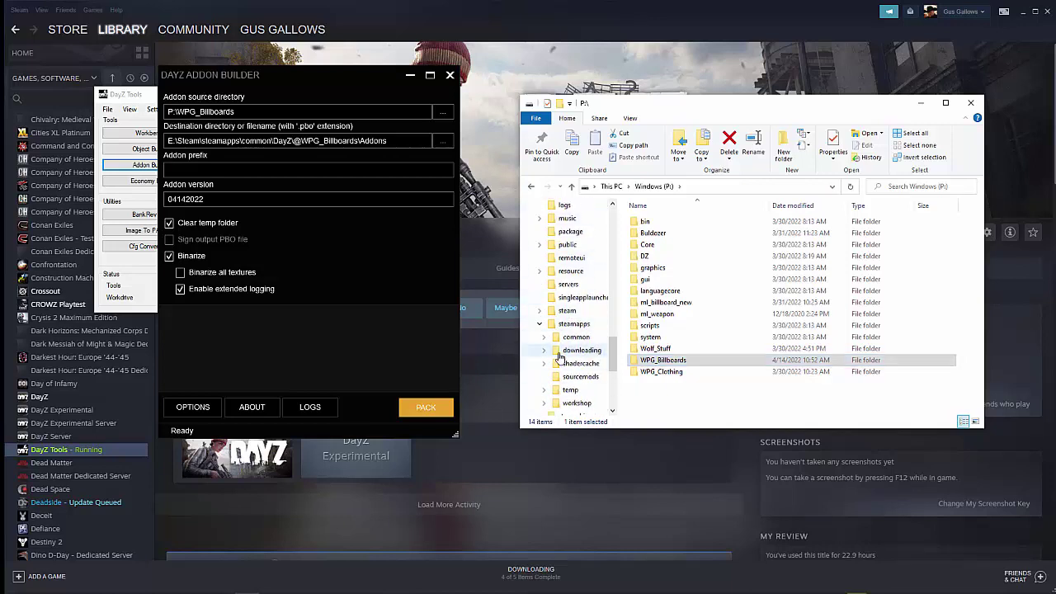
click(543, 310)
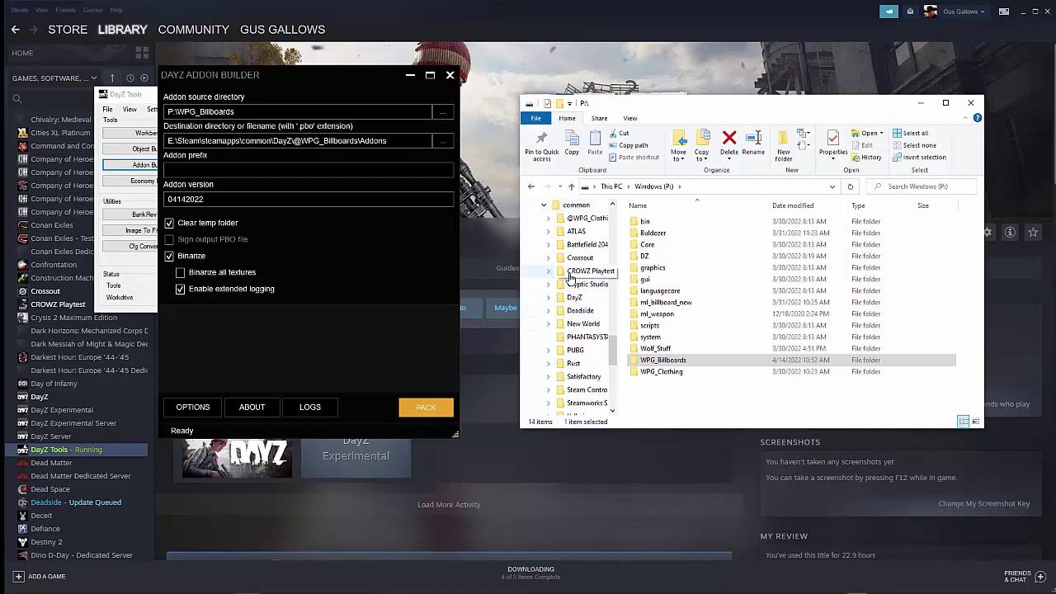
click(548, 297)
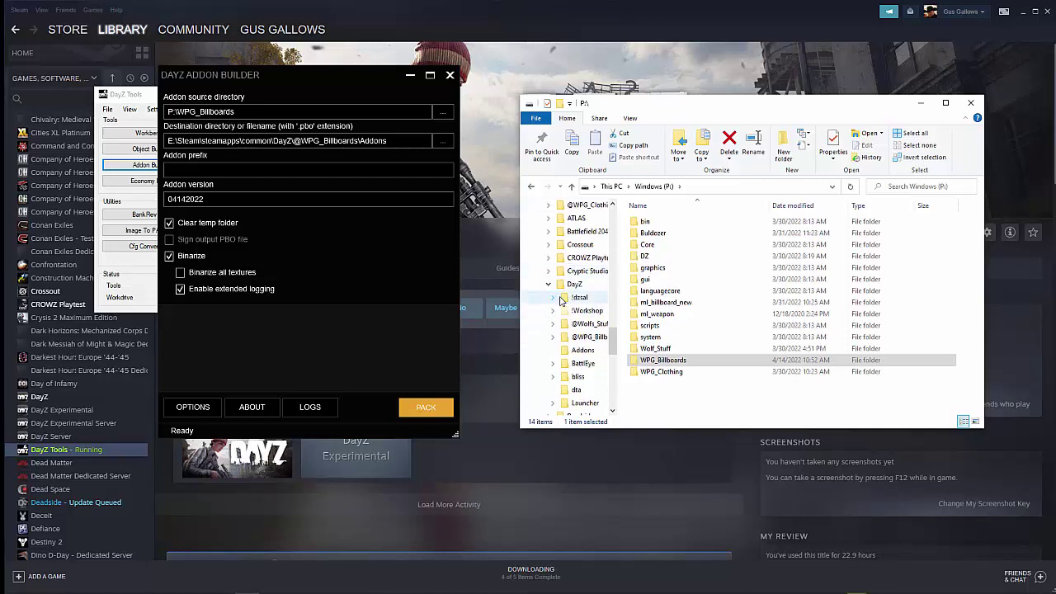
click(589, 339)
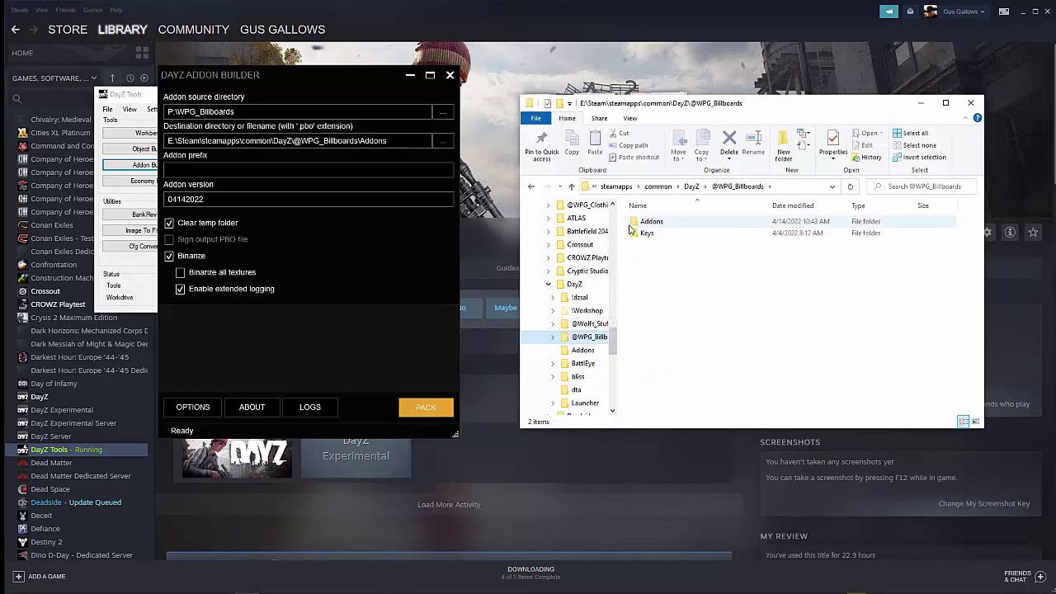
click(672, 224)
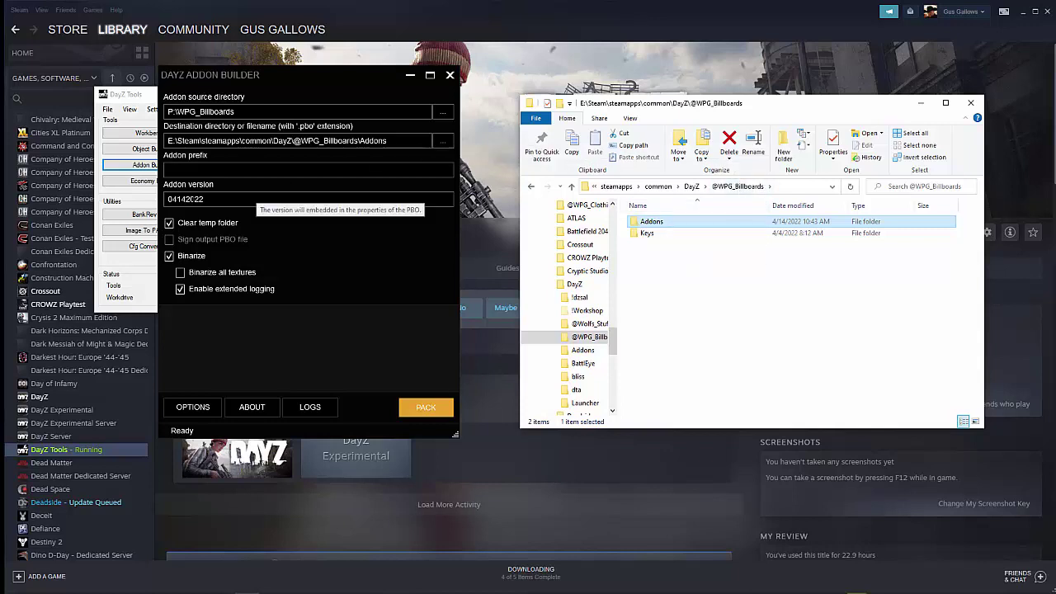
- Check the addon version value 04142022
click(179, 199)
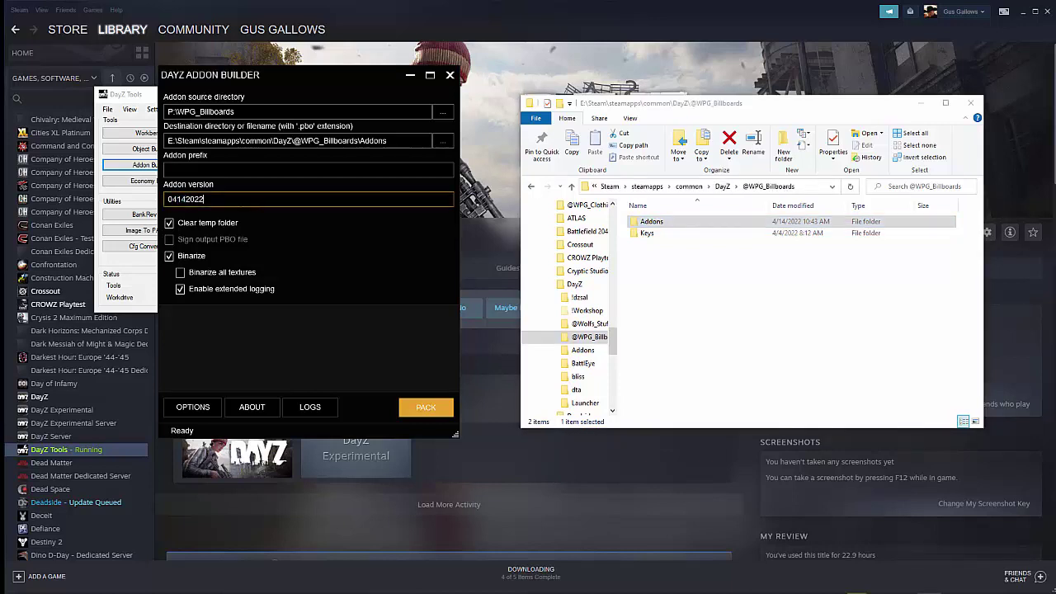
double_click(179, 199)
click(235, 201)
click(179, 406)
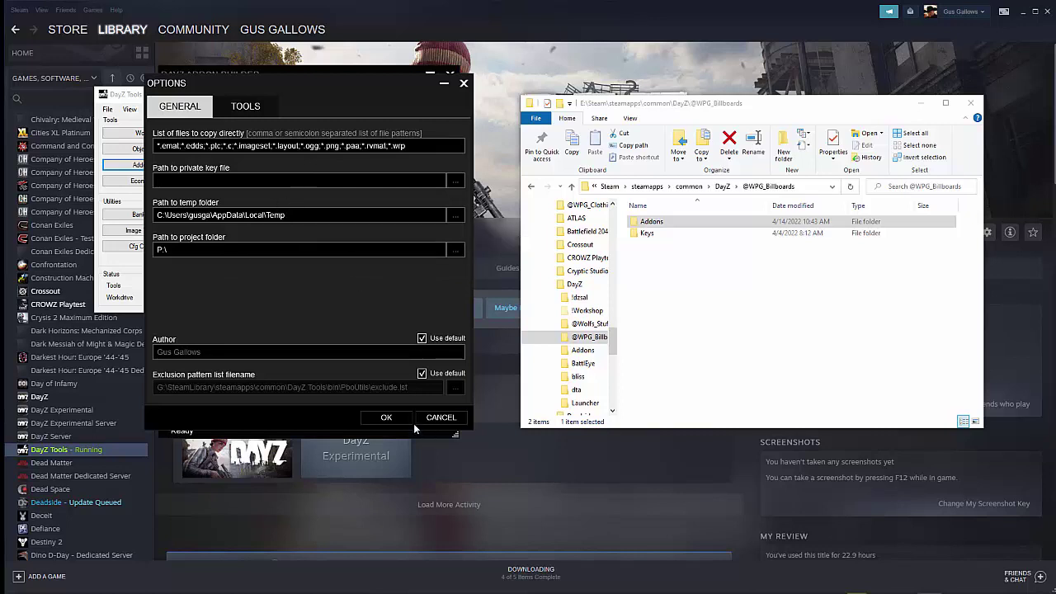
click(386, 417)
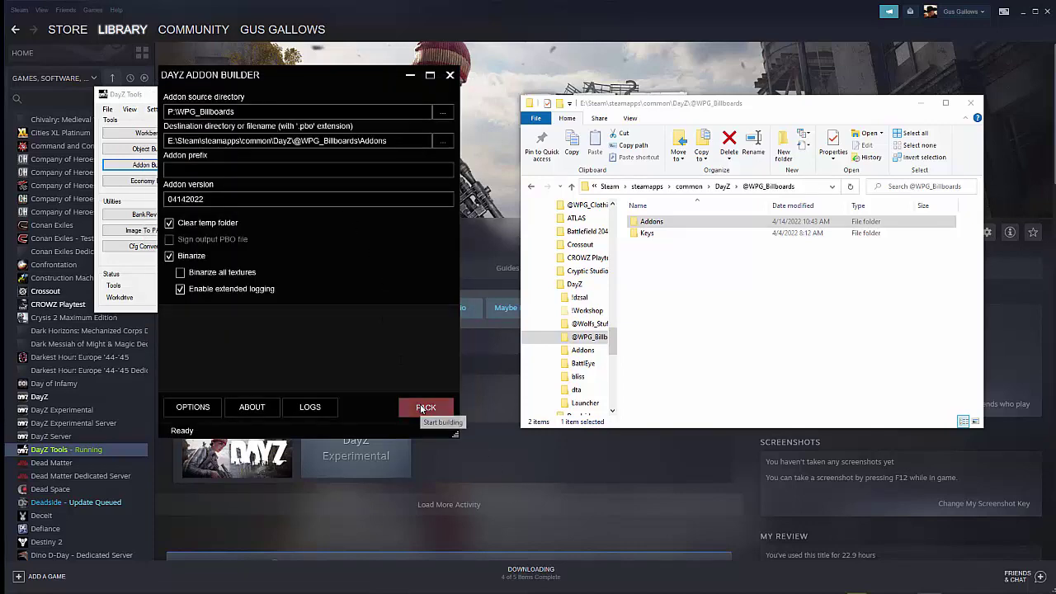
- Pack the addon and confirm WPG_Billboards.pbo (4,192 KB) appears in the Addons folder
click(422, 409)
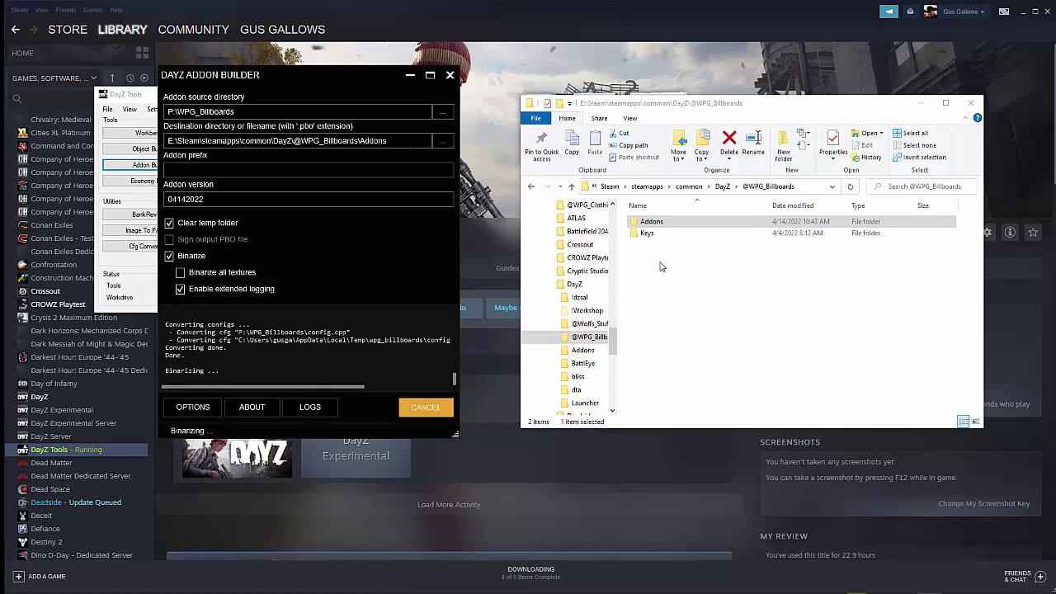
click(657, 225)
double_click(652, 223)
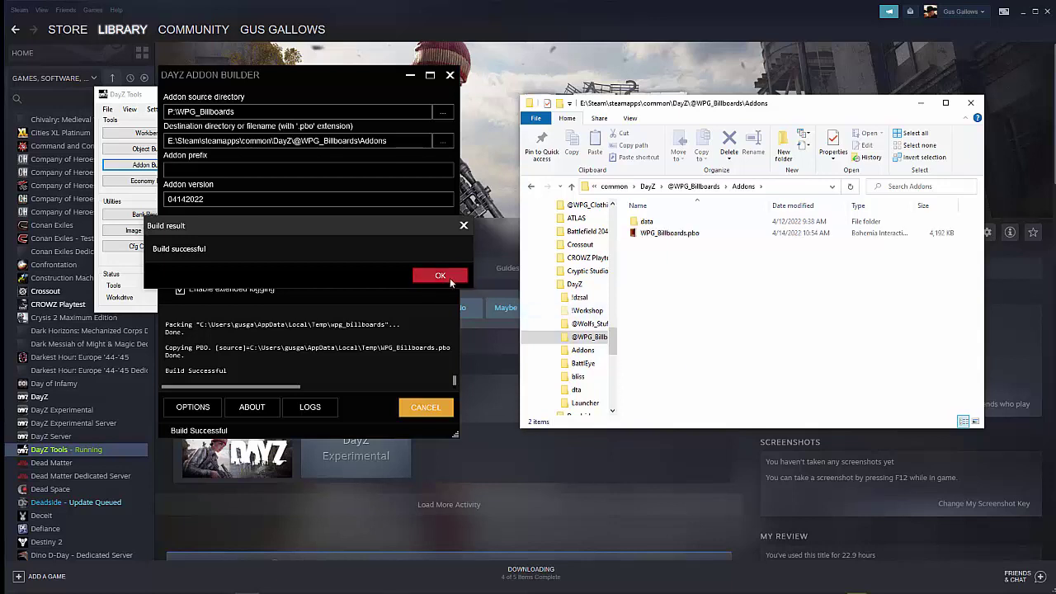
click(450, 273)
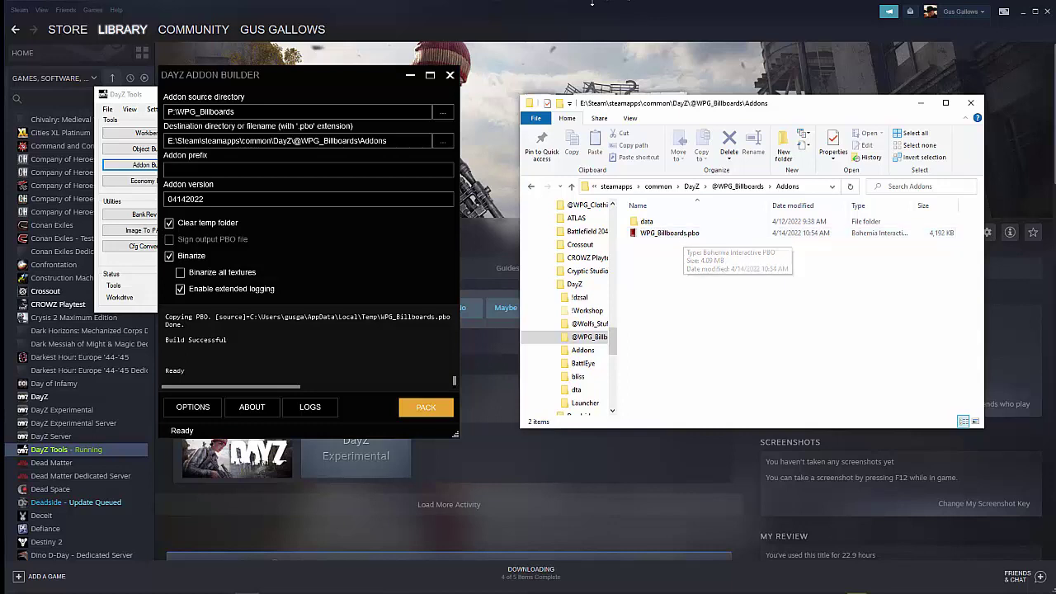
click(450, 76)
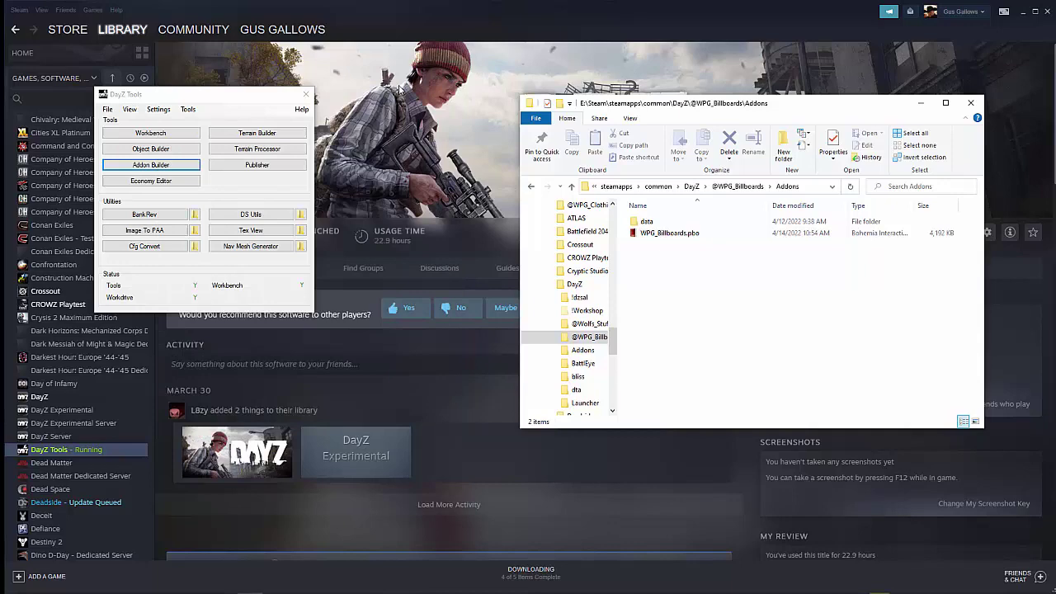
click(268, 215)
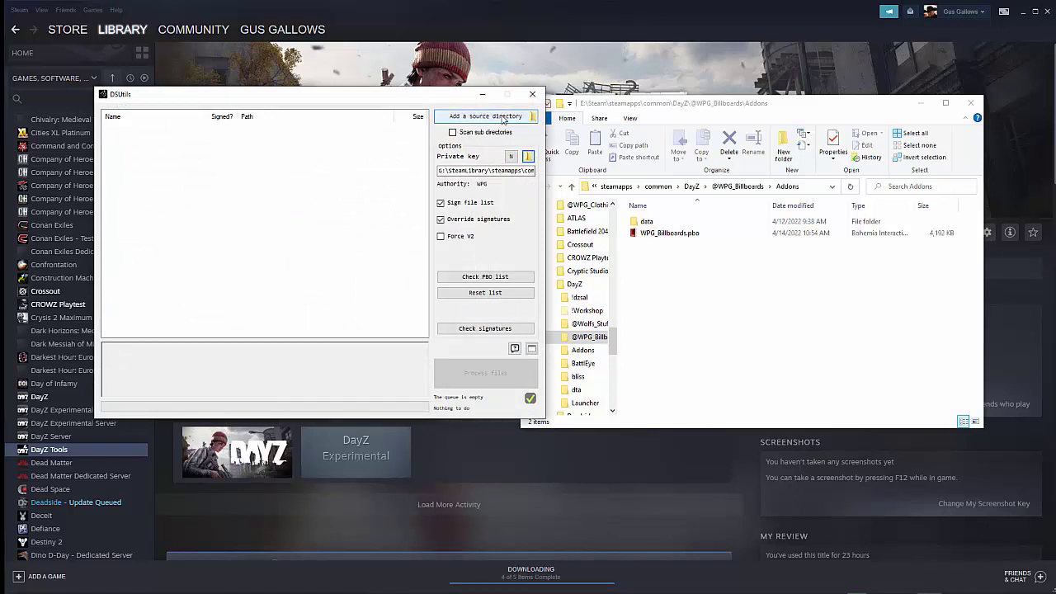
click(503, 120)
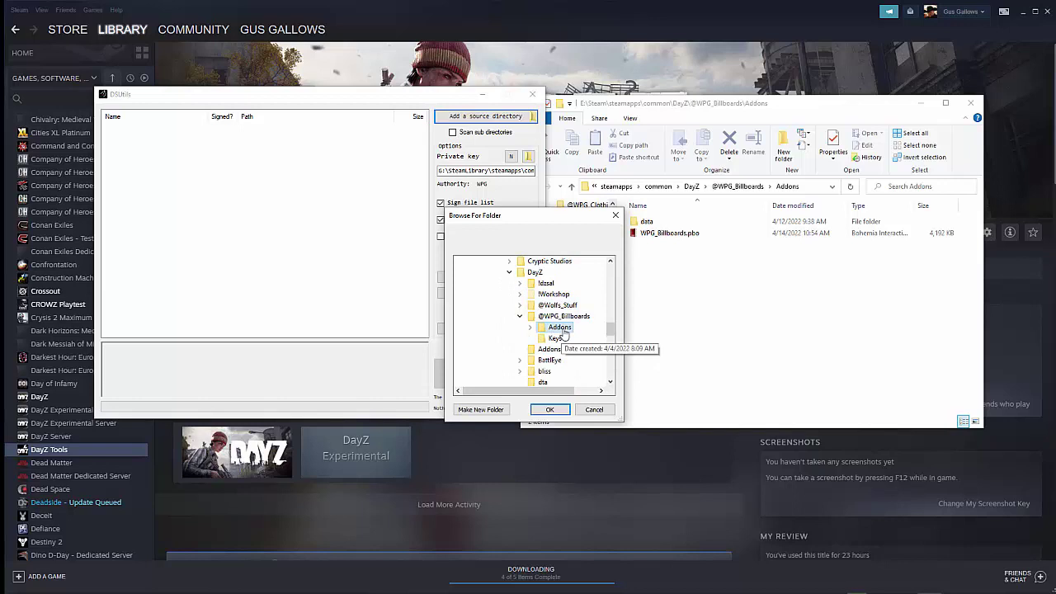
click(559, 328)
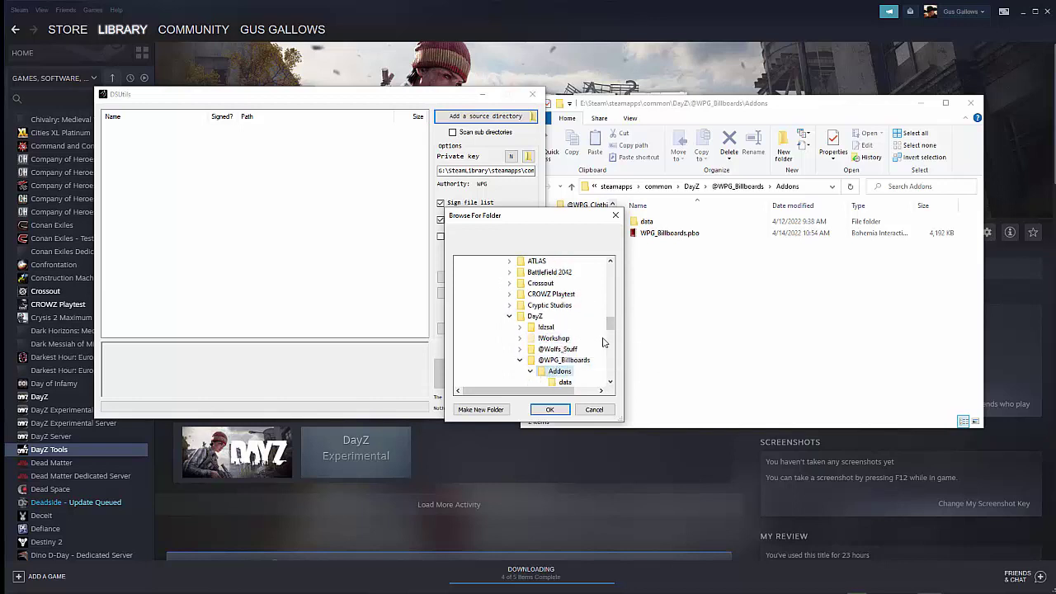
click(550, 410)
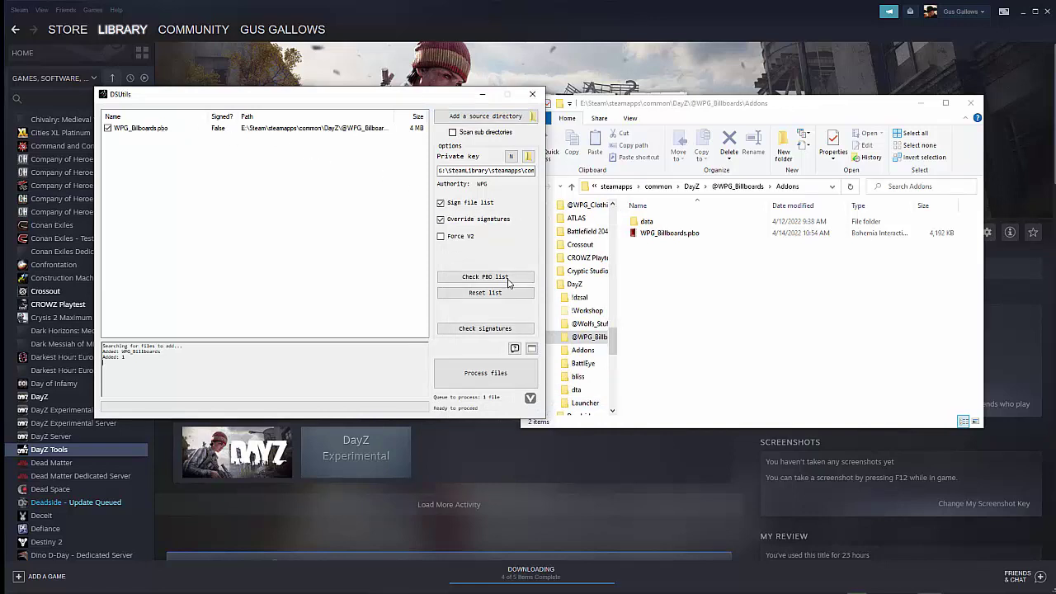
- Sign WPG_Billboards.pbo, approving the overwrite, to create WPG_Billboards.pbo.WPG.bisign
click(485, 378)
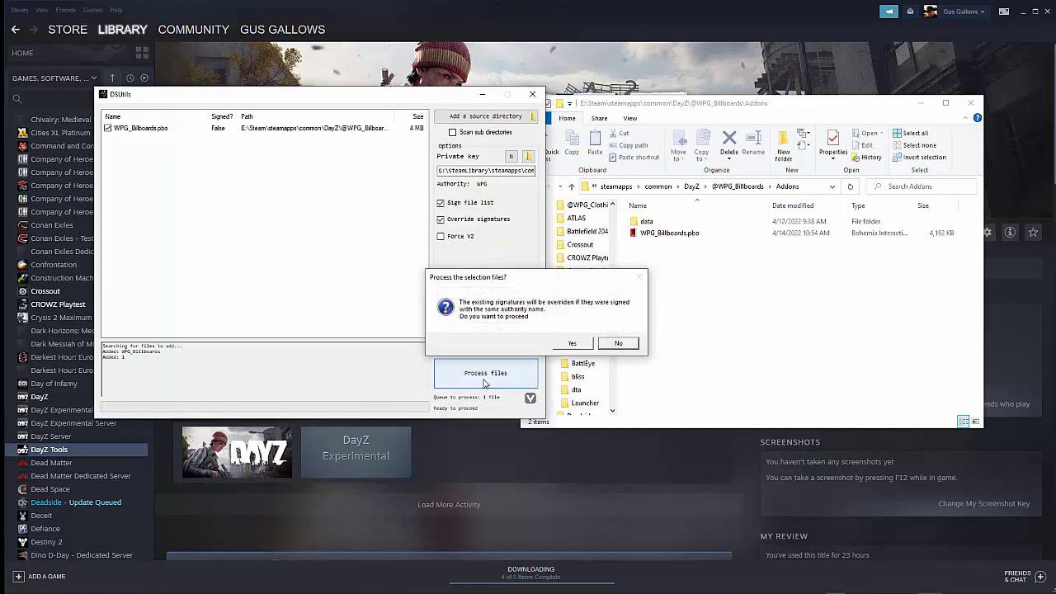
click(573, 343)
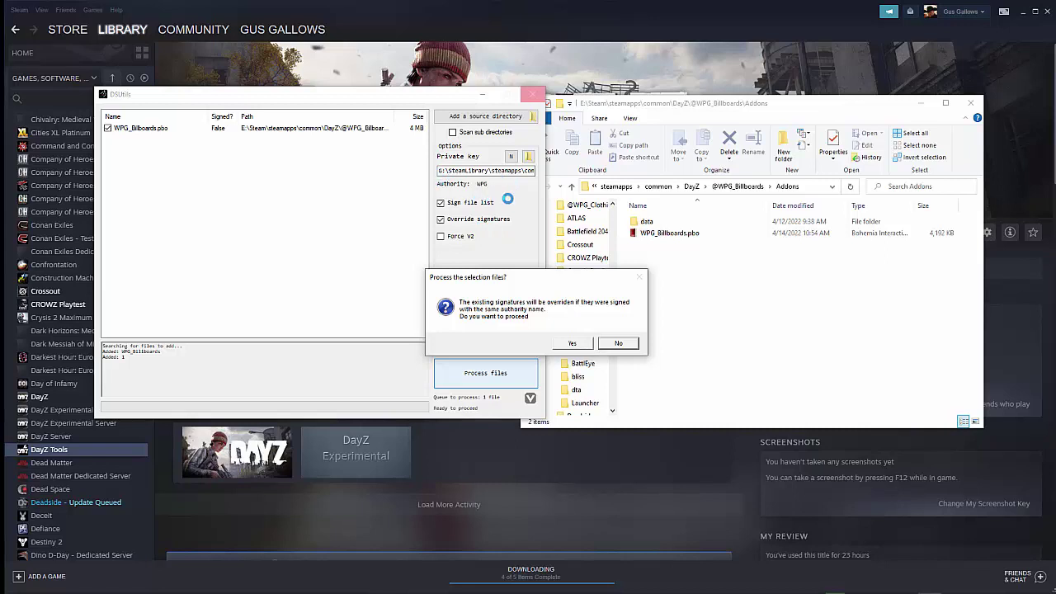
click(572, 344)
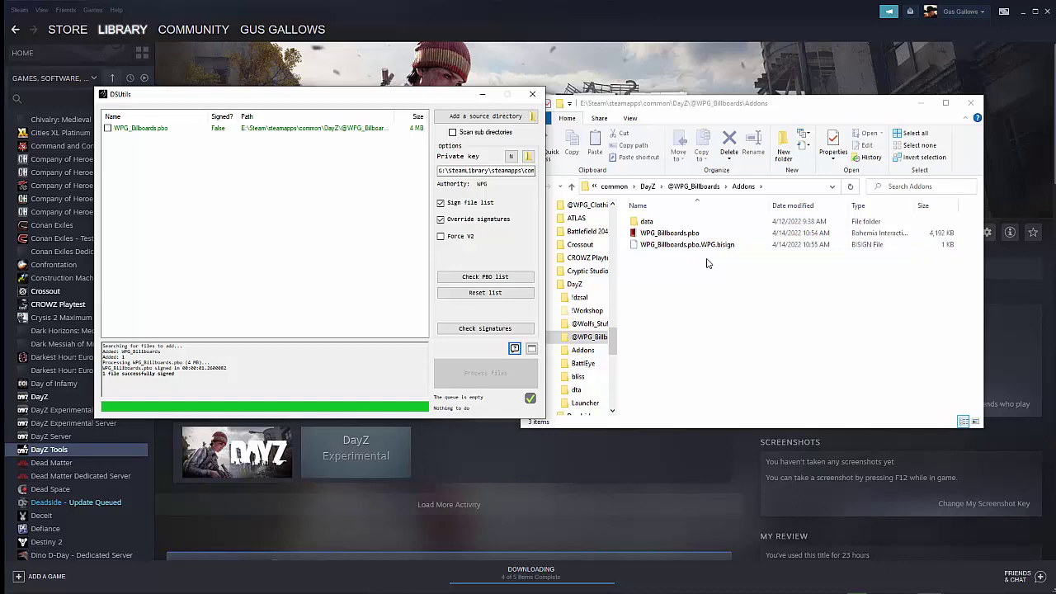
click(683, 188)
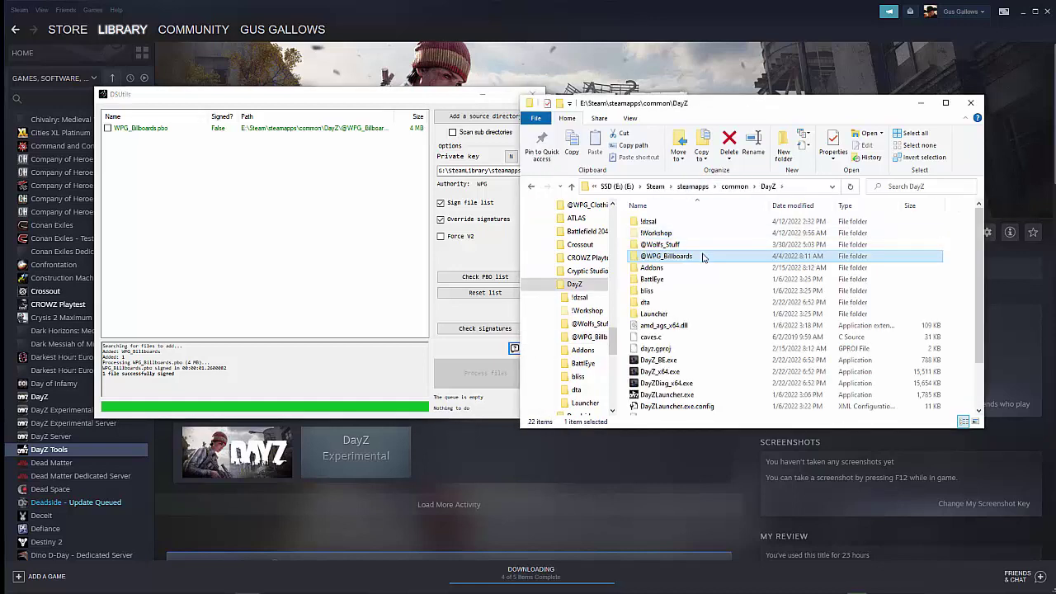
scroll(600, 316, down, 2)
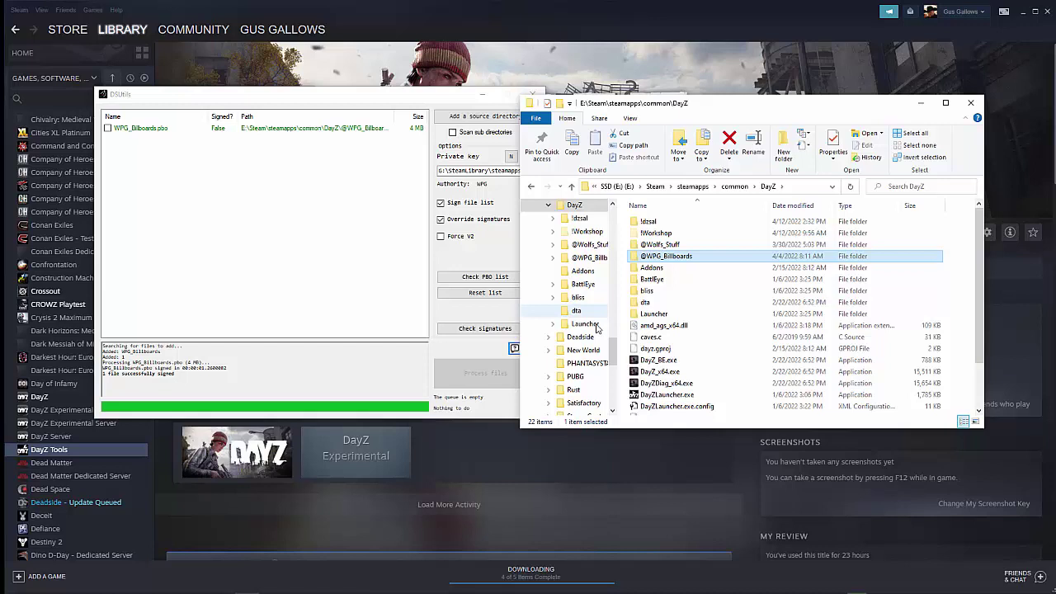
double_click(670, 257)
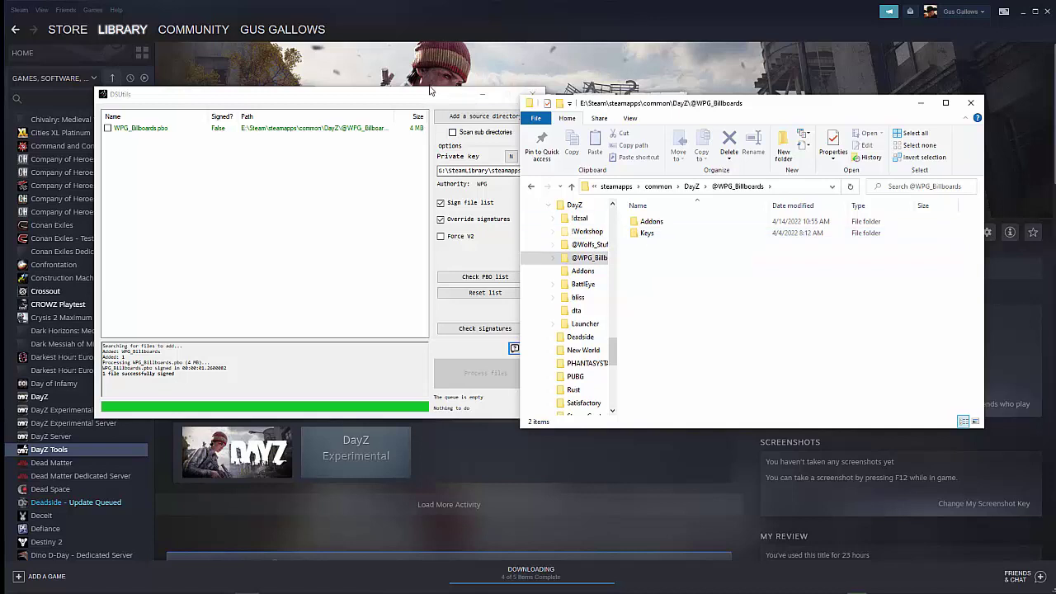
- Copy the folder part of the DS Utils private key path
click(512, 171)
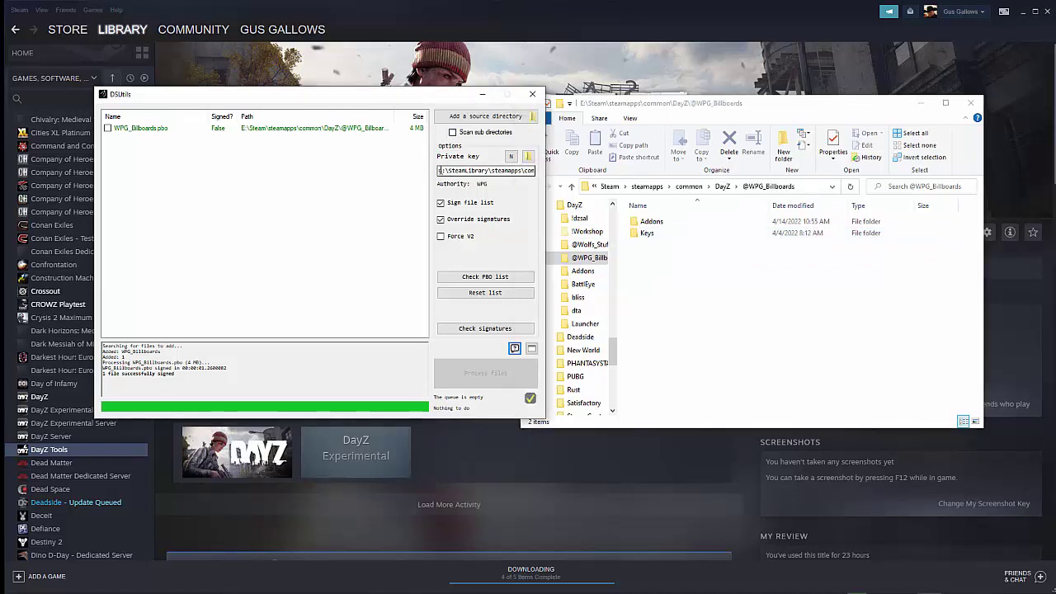
drag(440, 171, 481, 171)
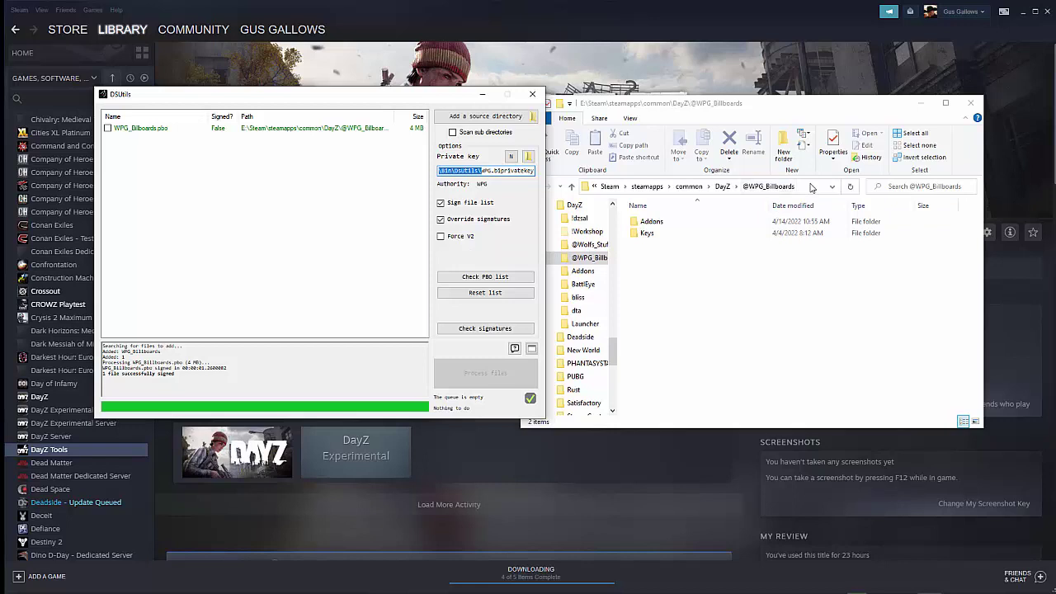
mouse_move(567, 590)
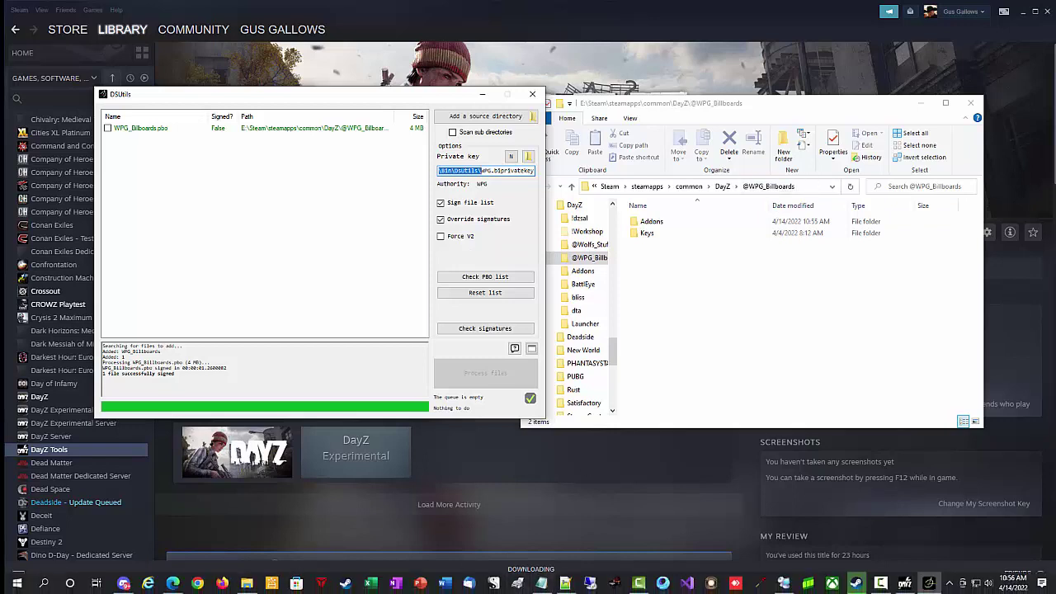
right_click(247, 584)
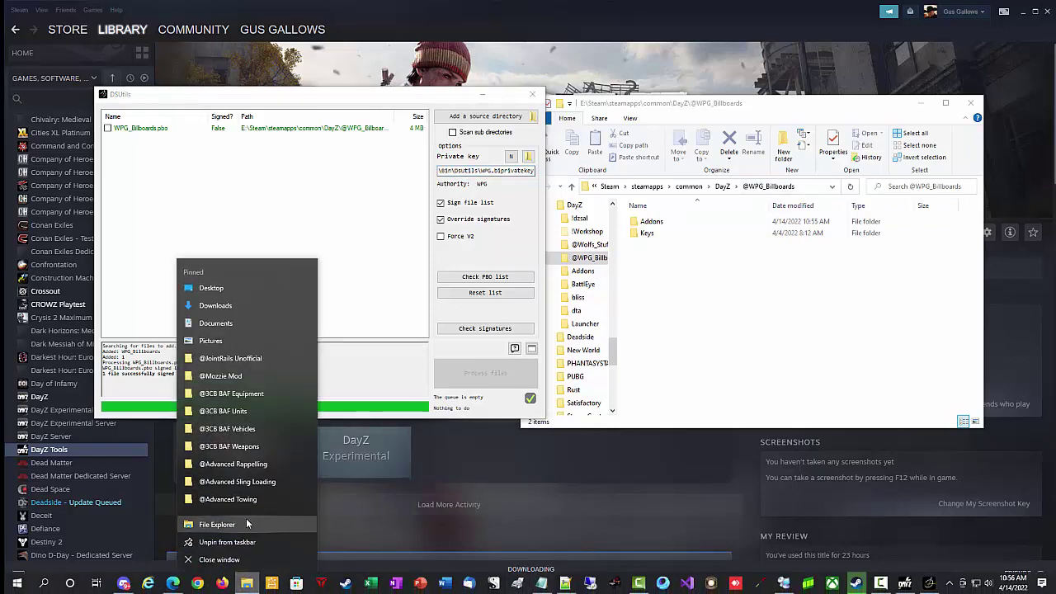
- Open a second Explorer window at the pasted DsUtils key folder path
click(241, 529)
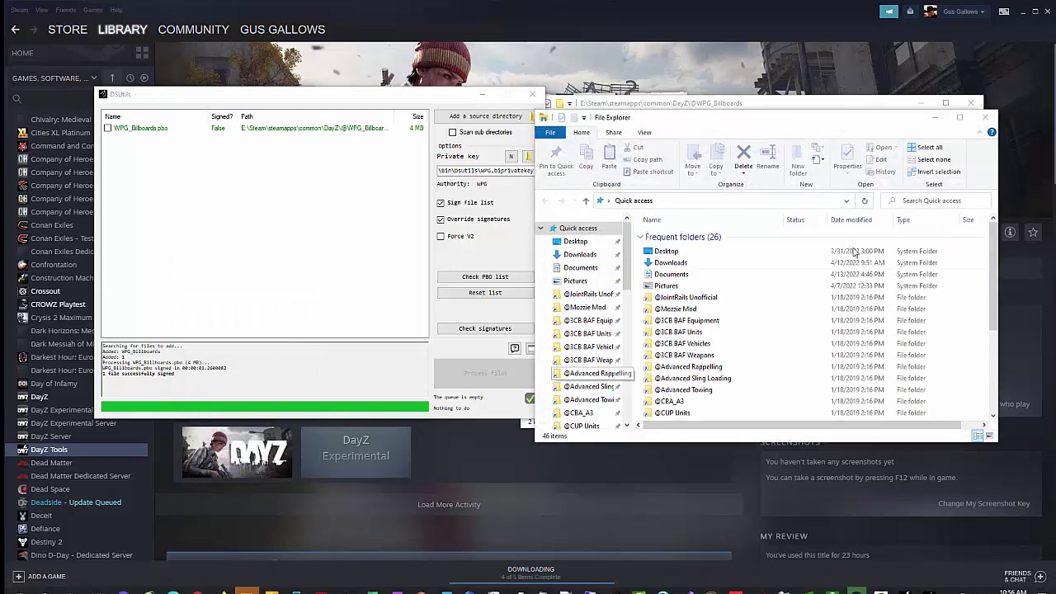
click(714, 200)
text(G:\SteamLibrary\steamapps\common\DayZ Tools\Bin\DsUtils)
key(Return)
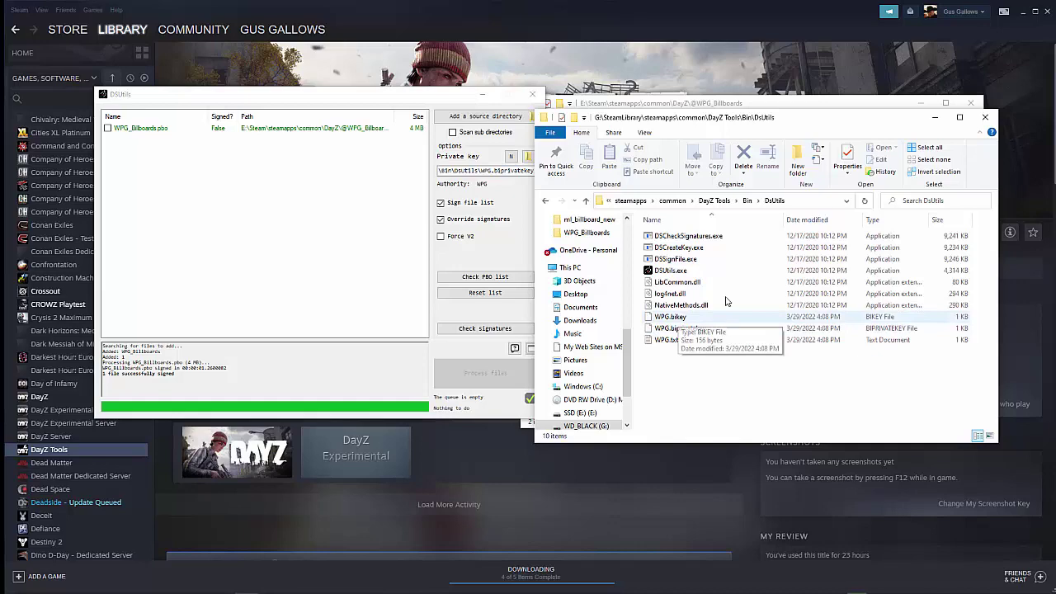
drag(817, 117, 370, 108)
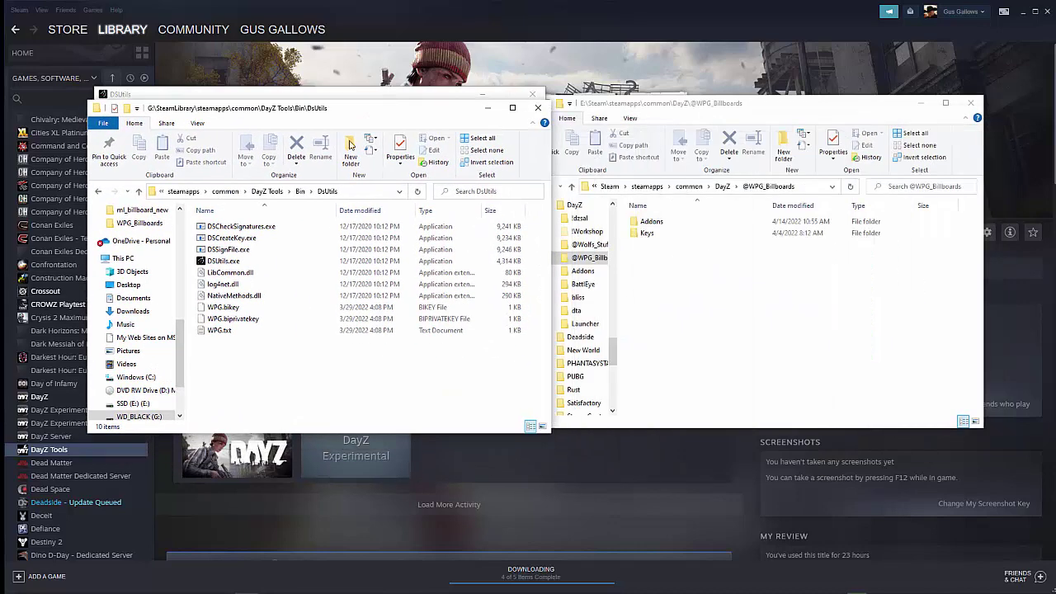
double_click(647, 234)
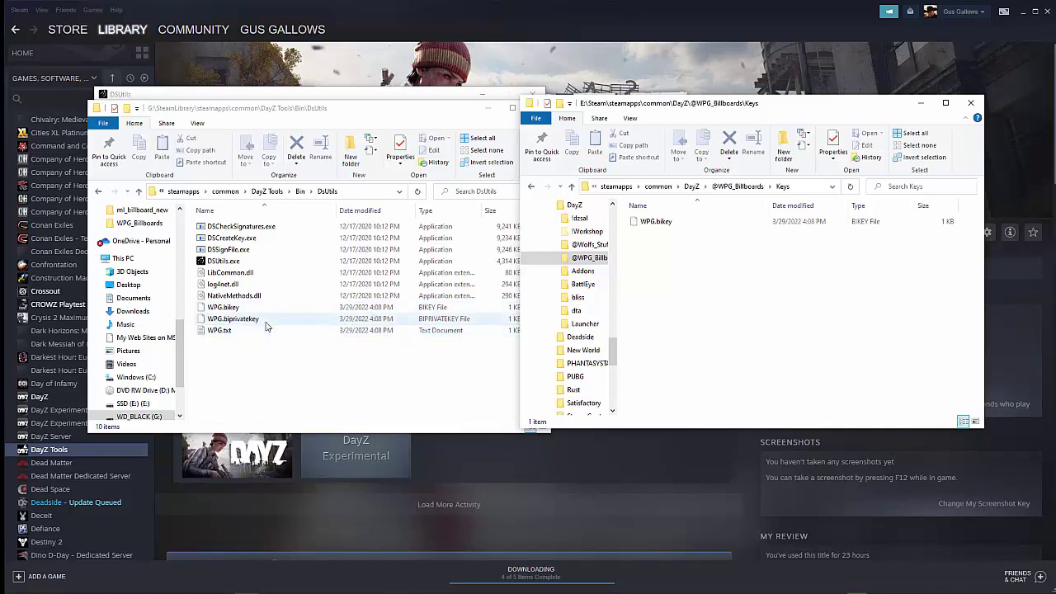
click(407, 115)
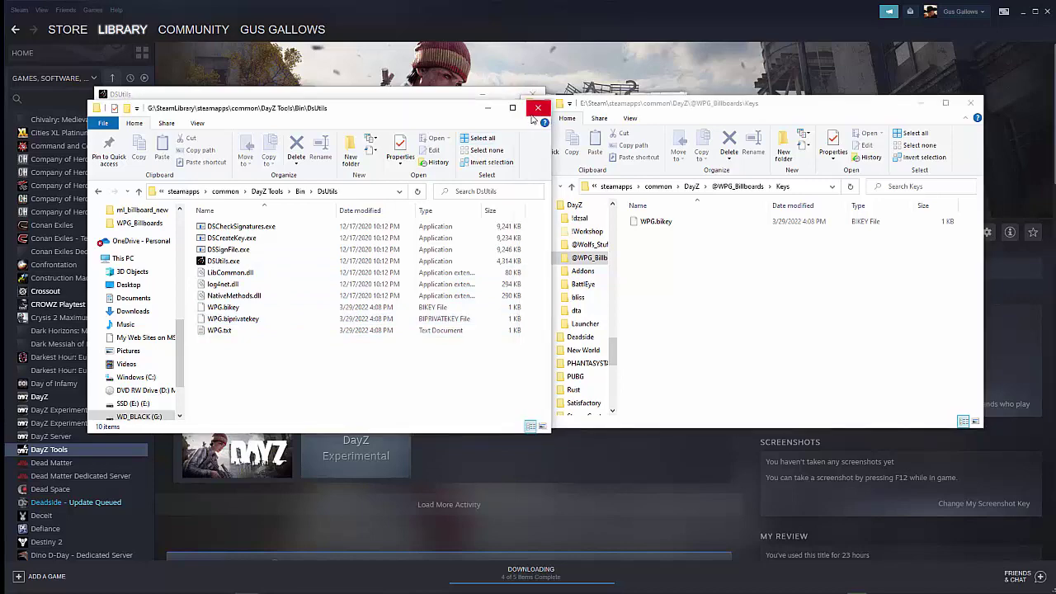
click(537, 108)
click(740, 187)
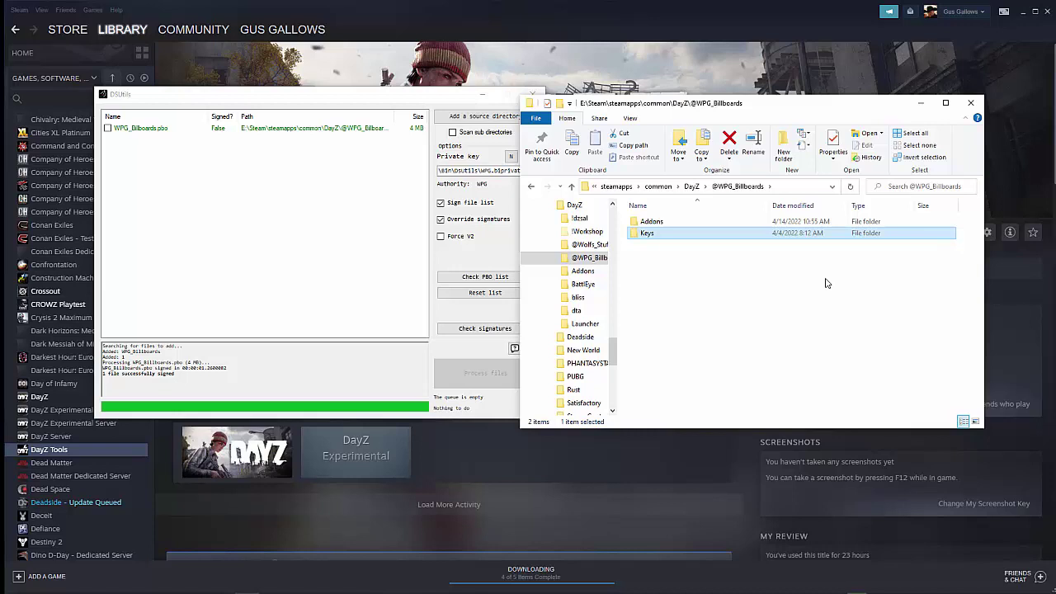
- Close DS Utils, launch DayZ Publisher and move its window up and left
drag(439, 169, 482, 170)
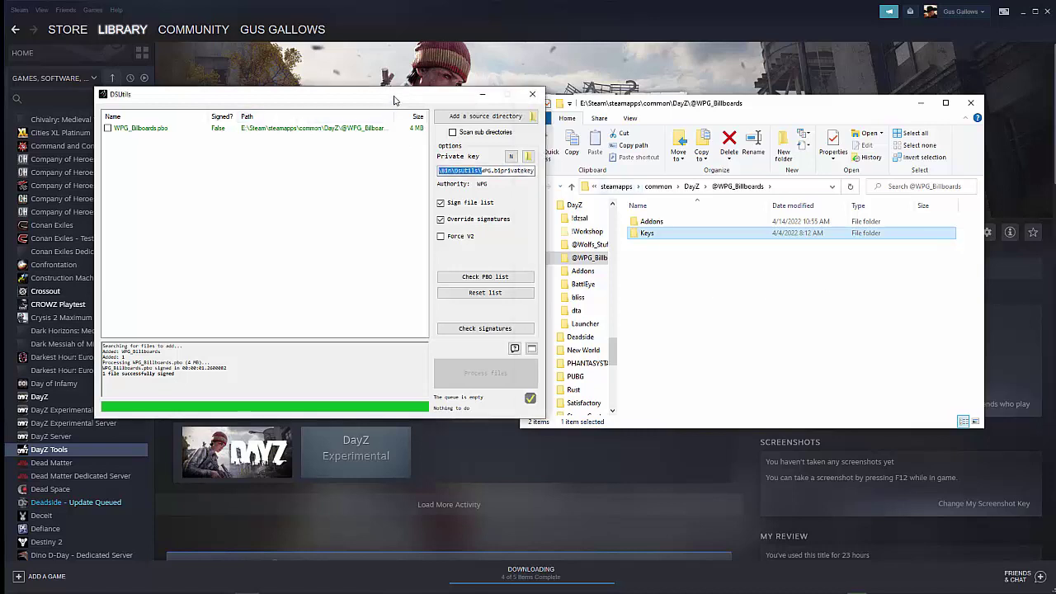
click(532, 96)
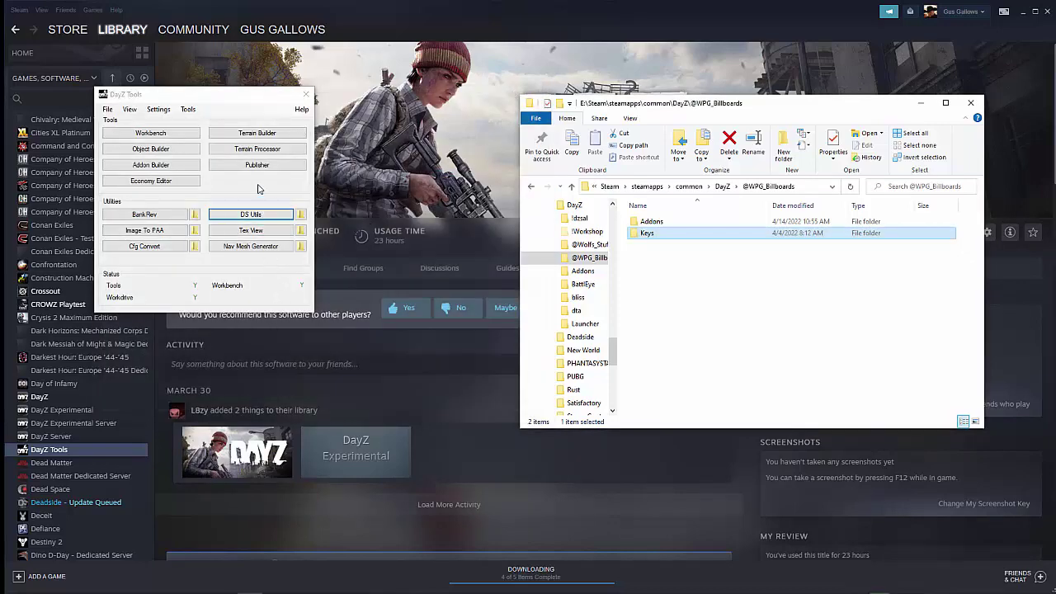
click(258, 167)
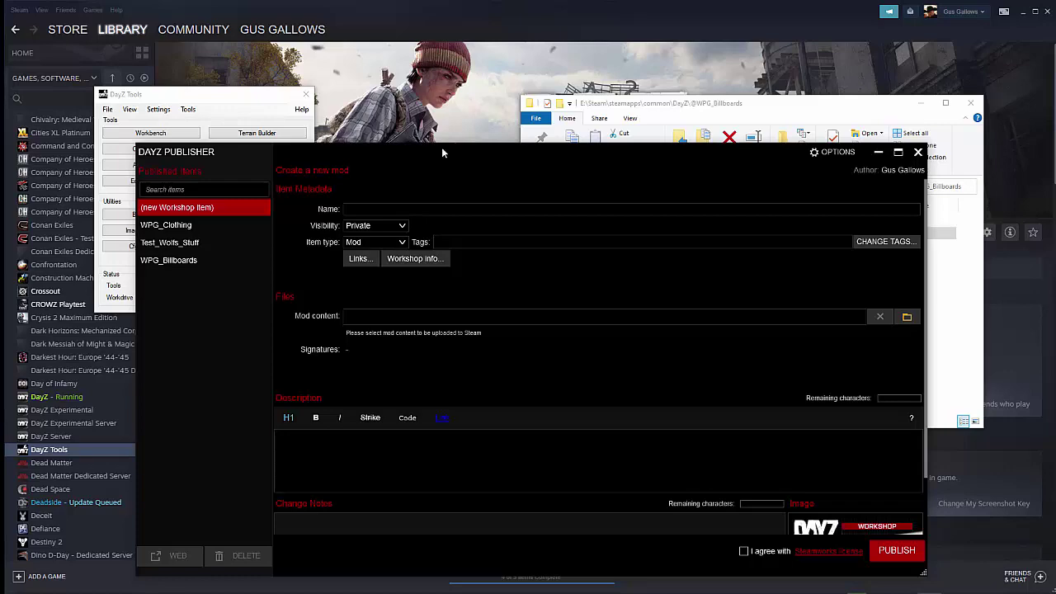
drag(442, 147, 378, 82)
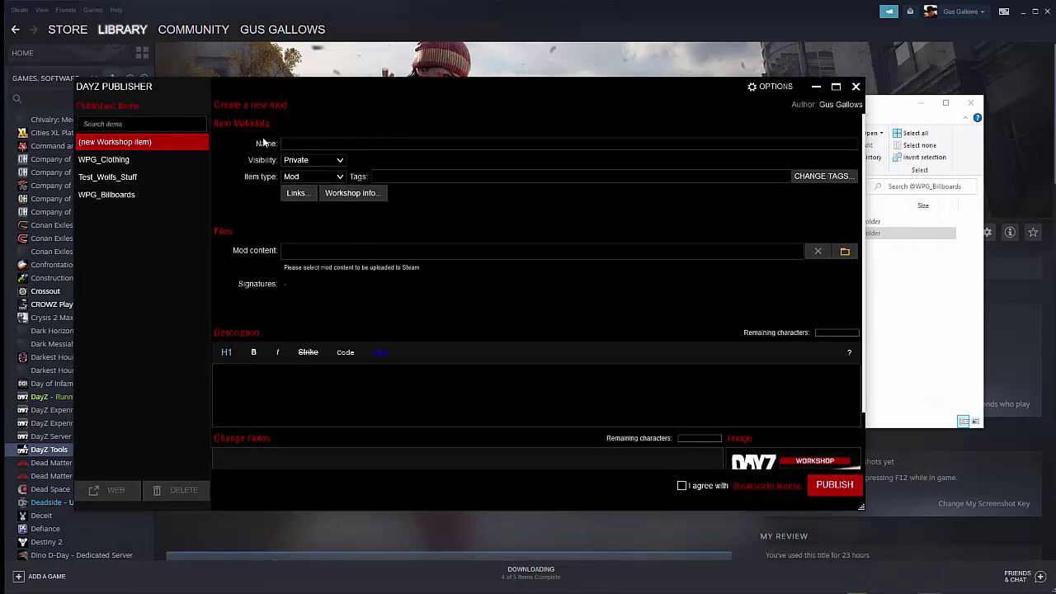
- Load the WPG_Billboards item, keep its name unchanged, and open its tags showing Environment checked
click(104, 195)
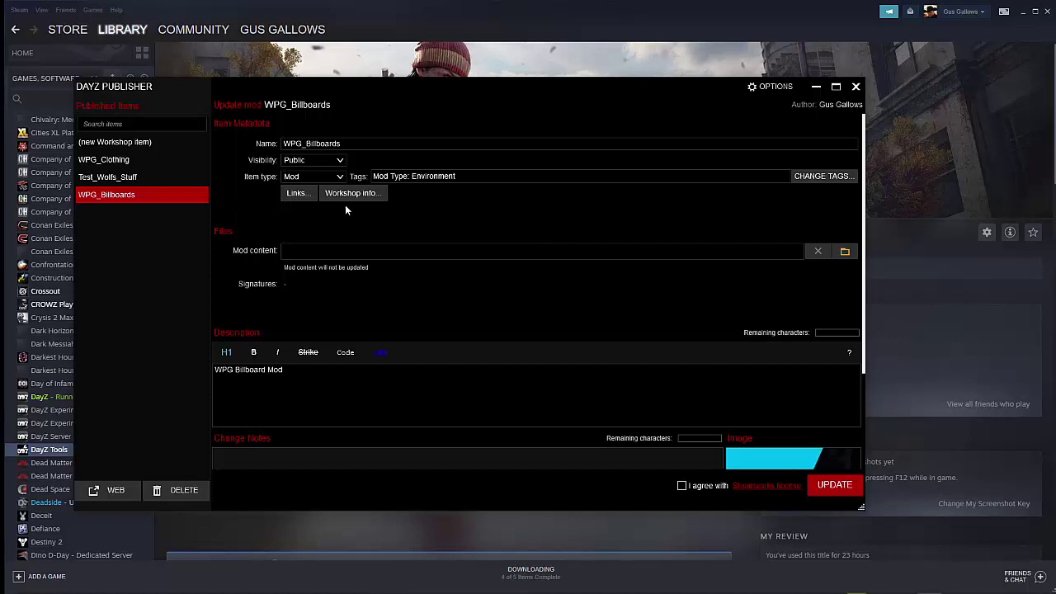
click(344, 144)
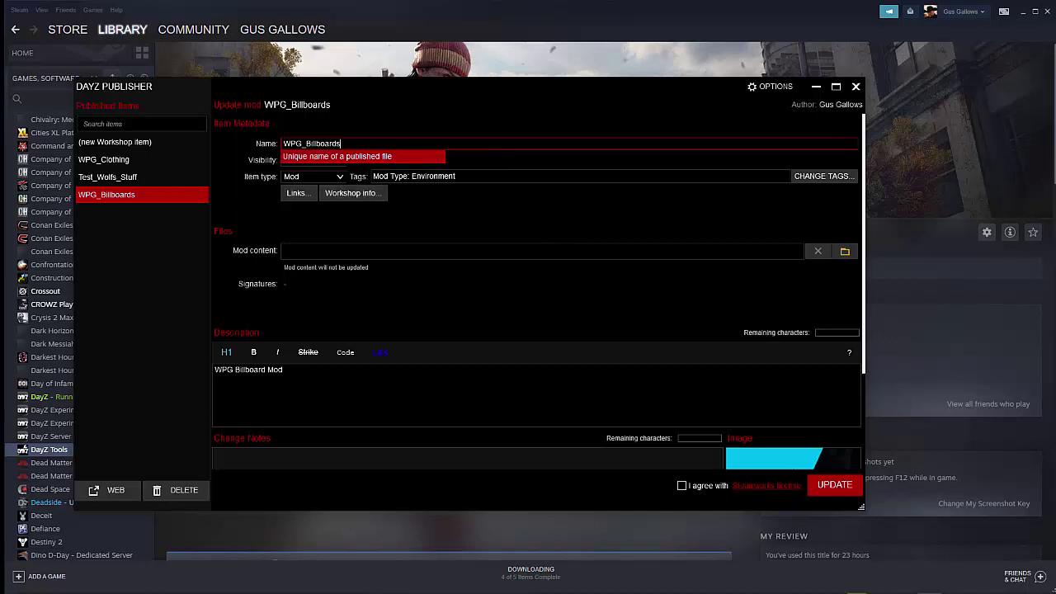
key(ctrl+a)
key(Tab)
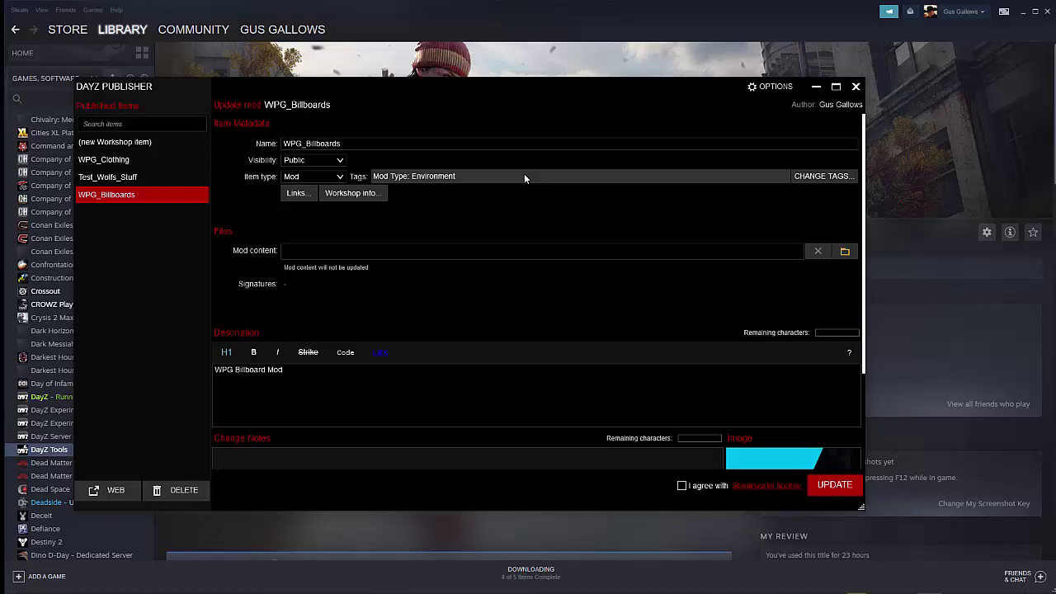
click(813, 177)
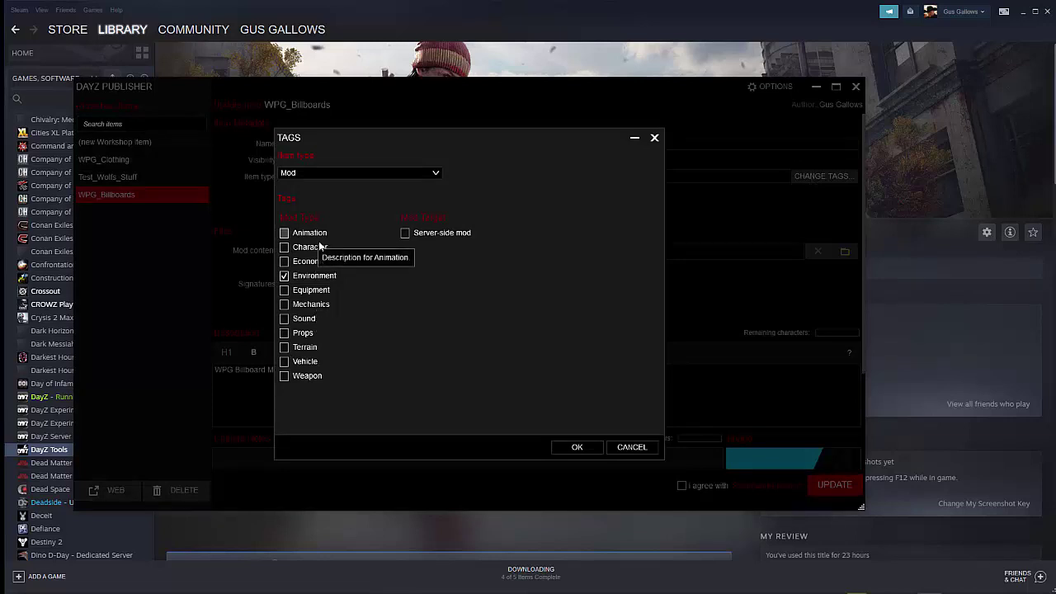
click(632, 451)
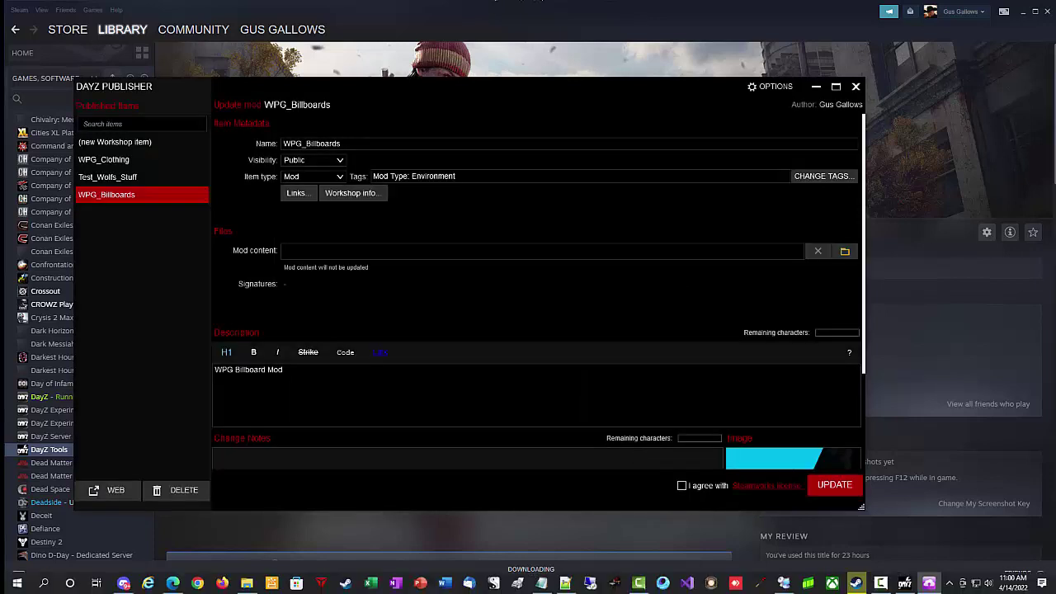
click(848, 253)
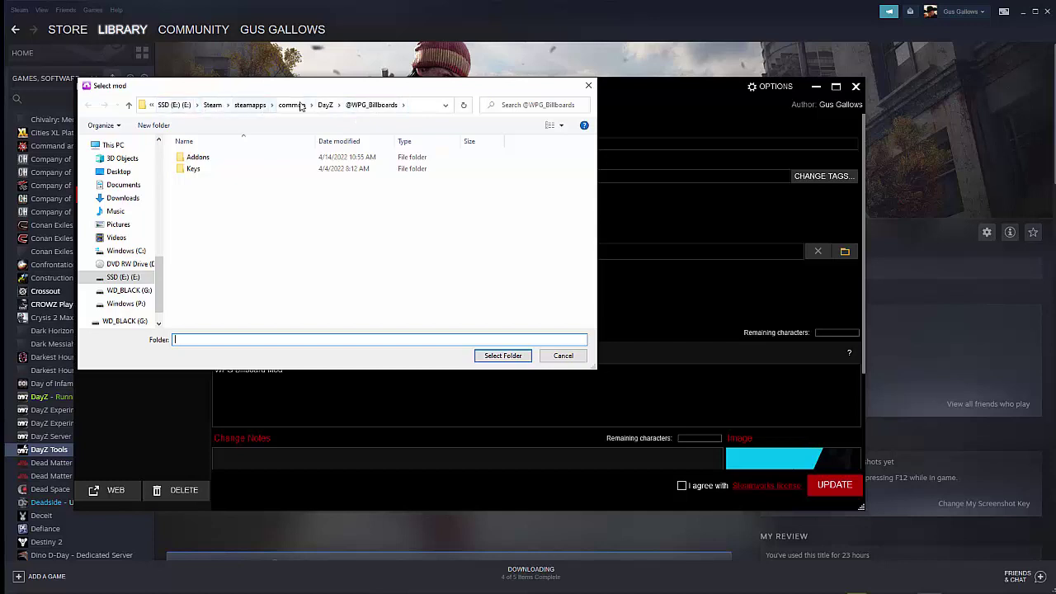
click(379, 106)
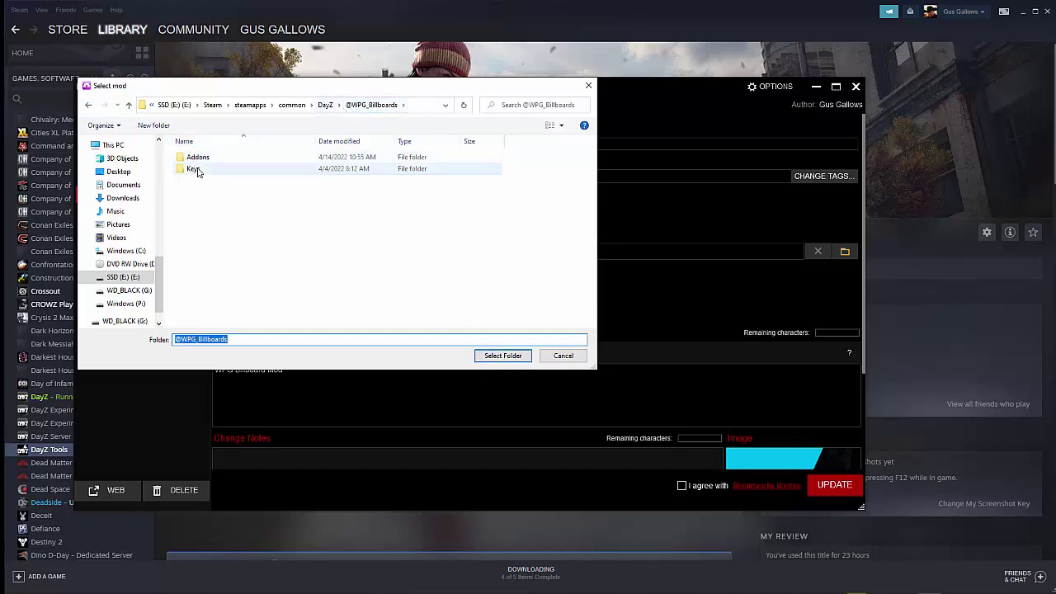
click(503, 355)
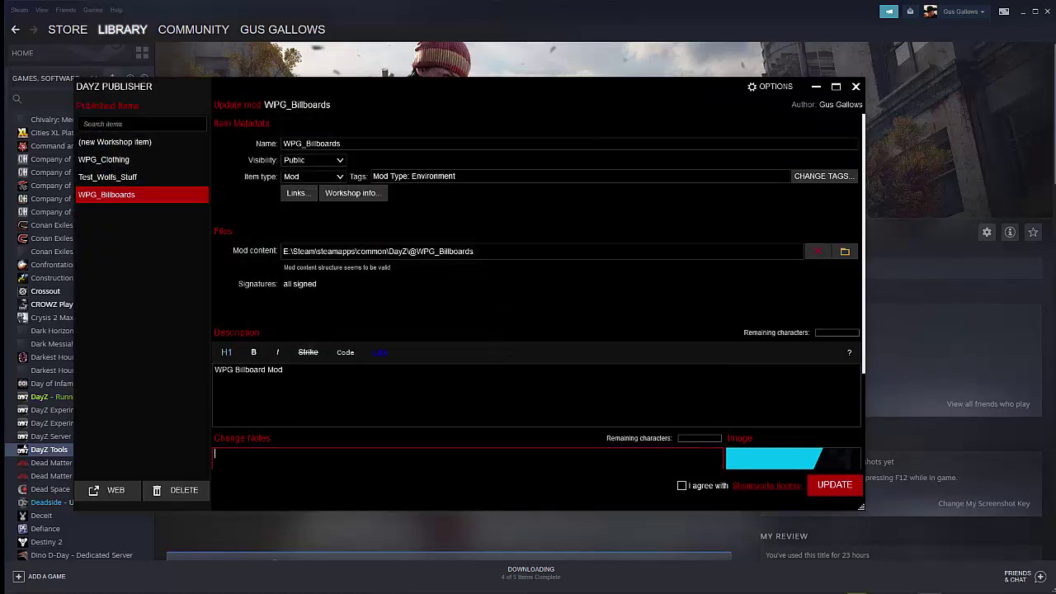
text(Adding)
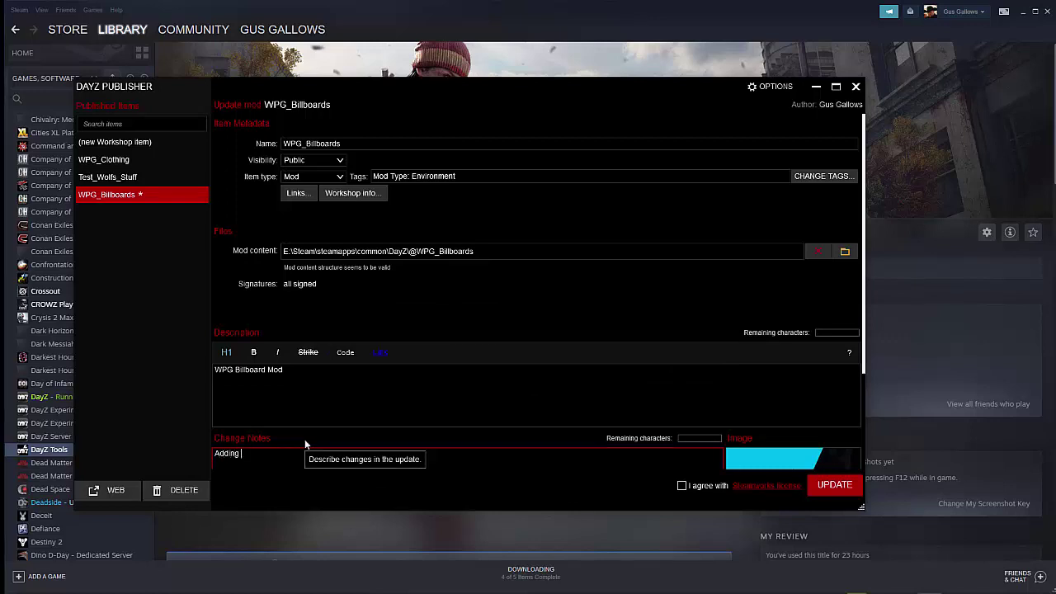
text( FindMe Sign,)
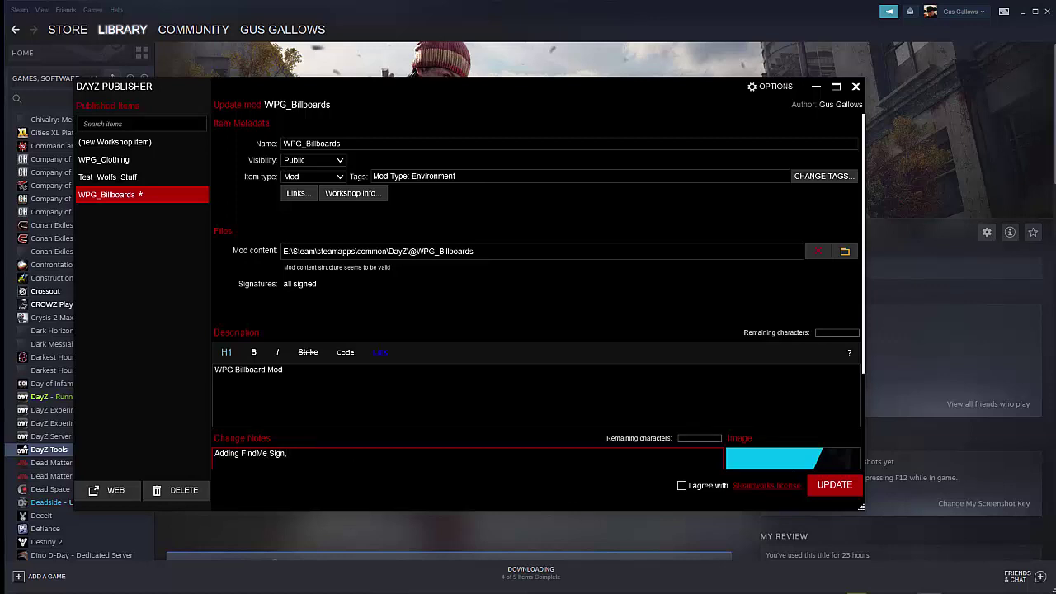
- Open config.cpp from the WPG_Billboards source folder in Notepad++
mouse_move(517, 588)
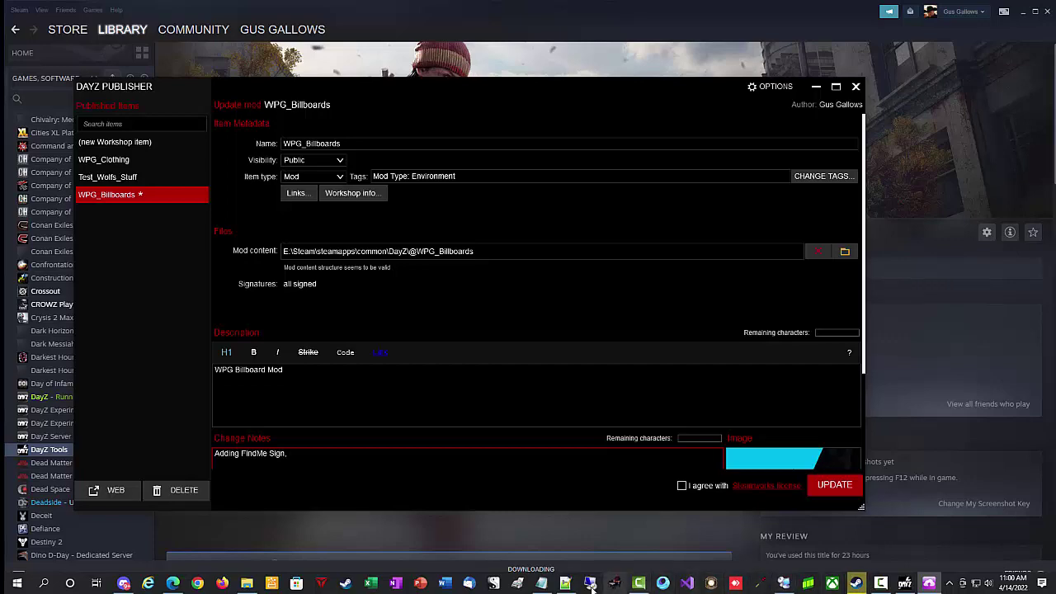
mouse_move(542, 588)
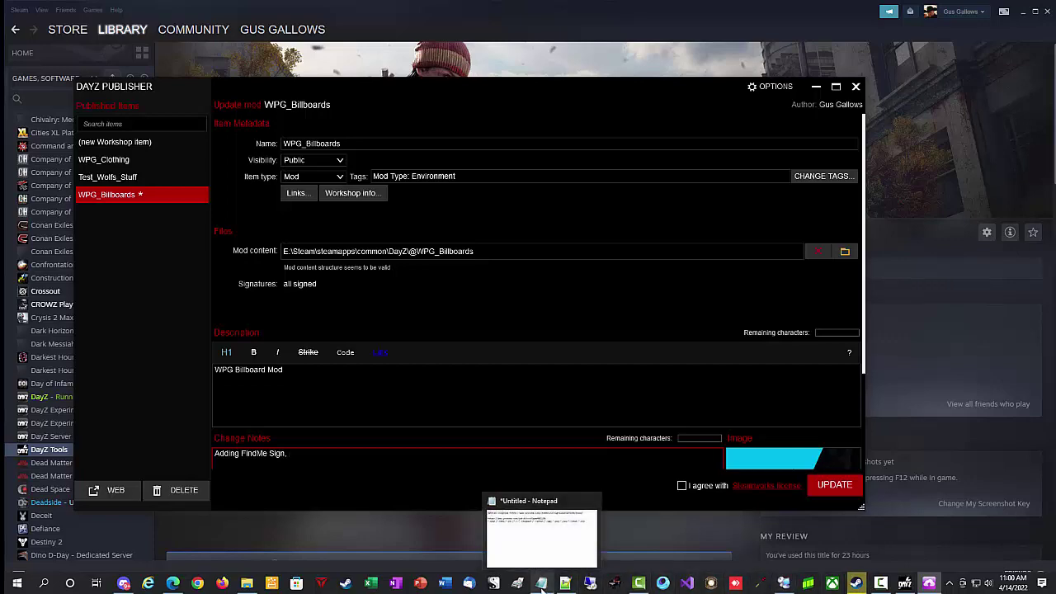
click(246, 584)
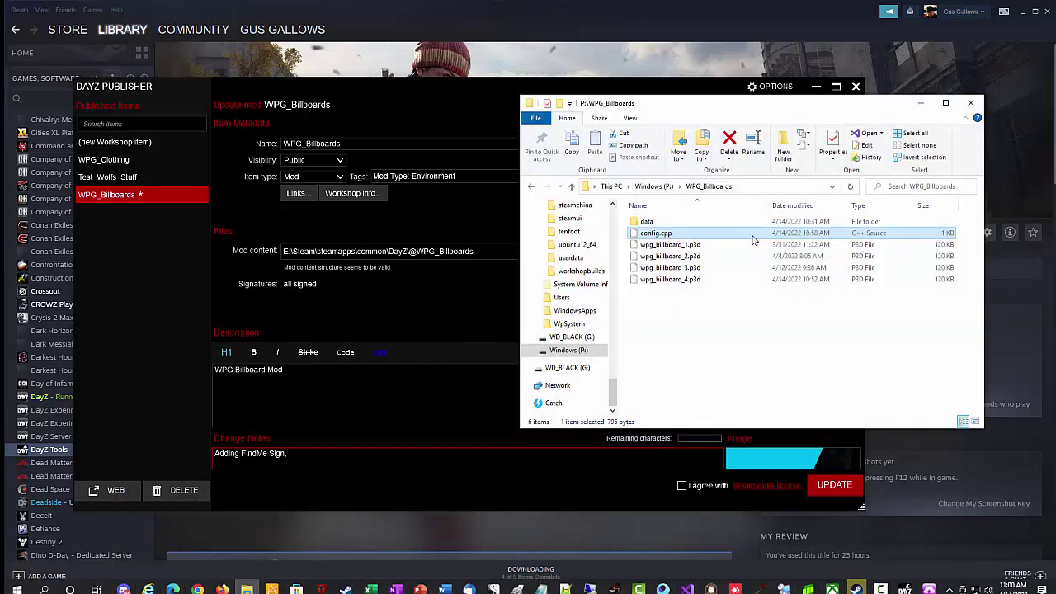
click(671, 280)
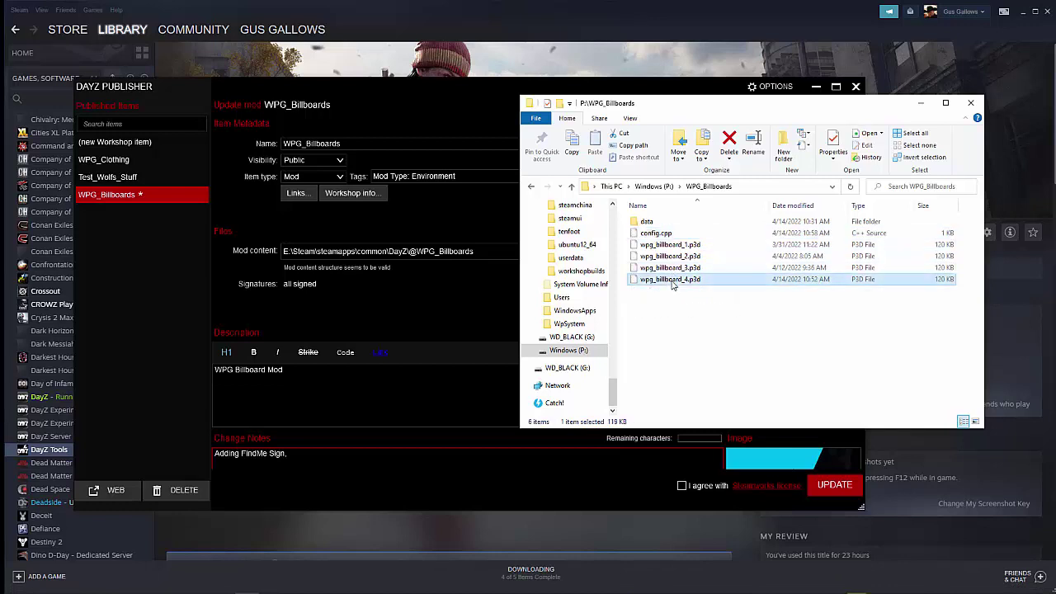
click(675, 281)
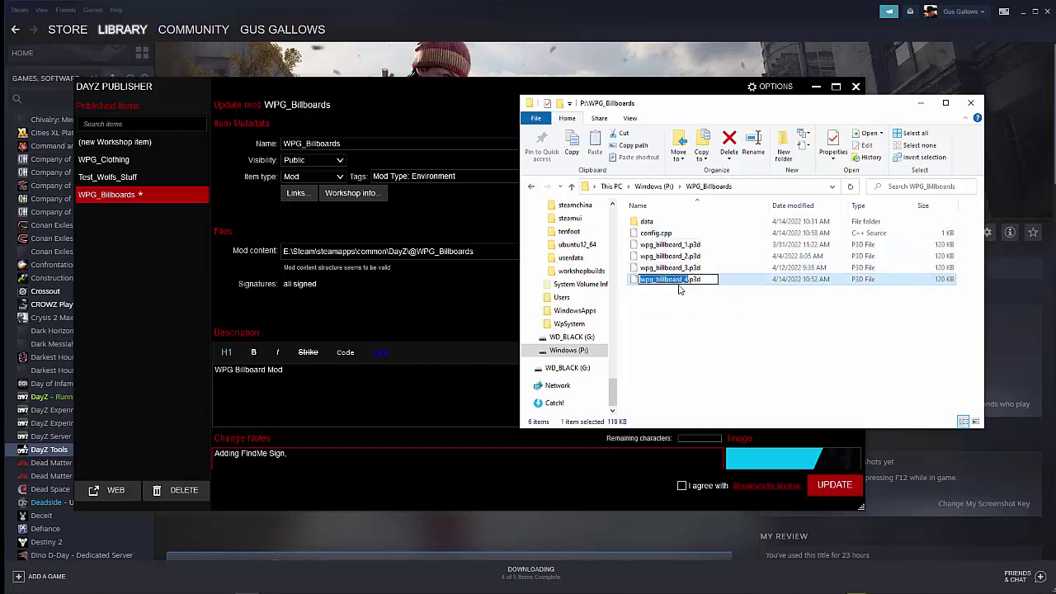
right_click(667, 233)
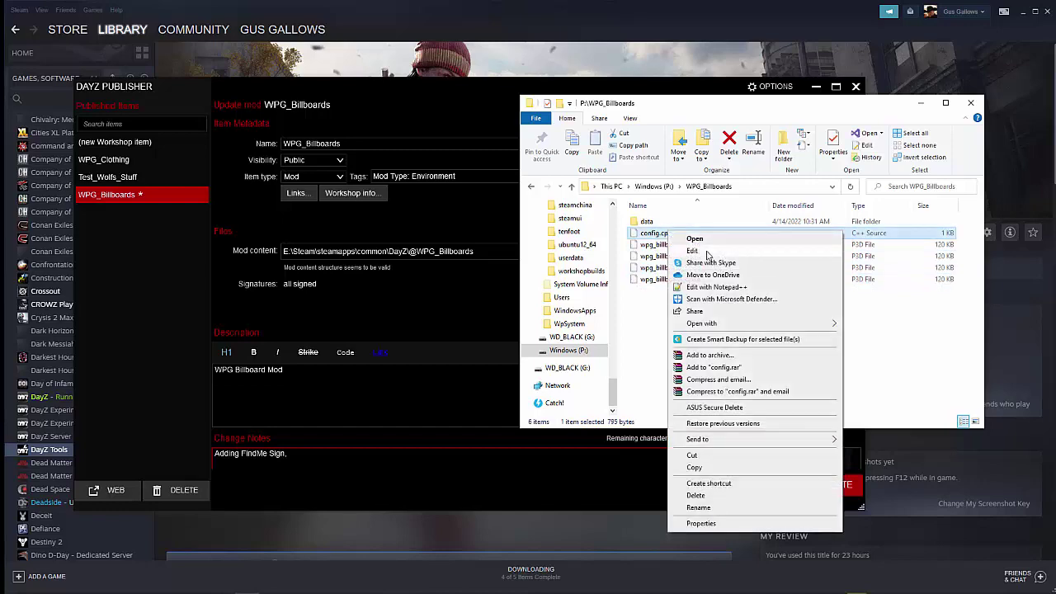
click(711, 287)
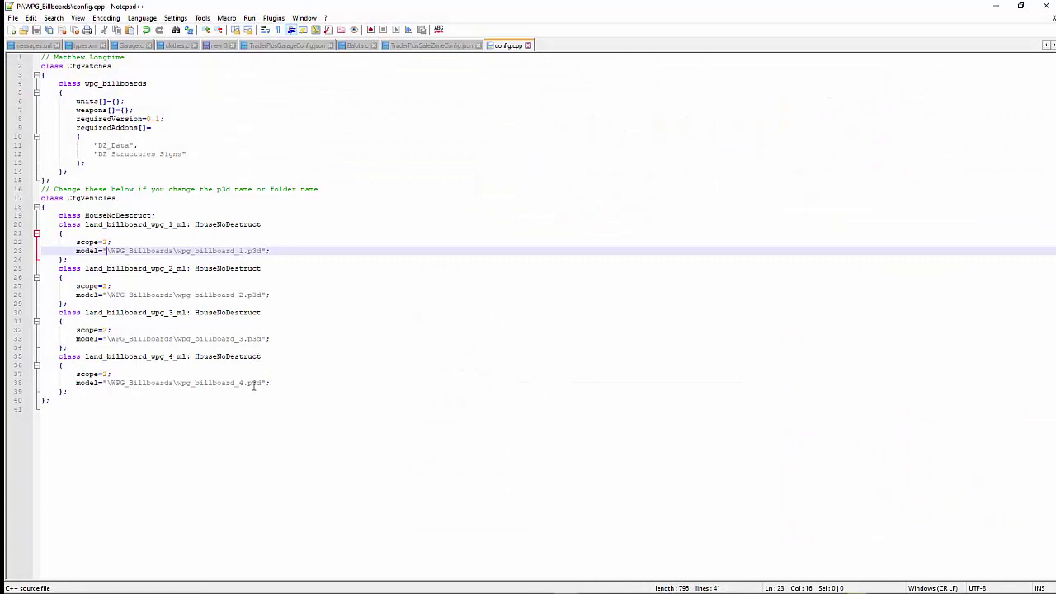
- Select the class name land_billboard_wpg_4_ml on line 35 and return to the change notes
drag(190, 355, 88, 356)
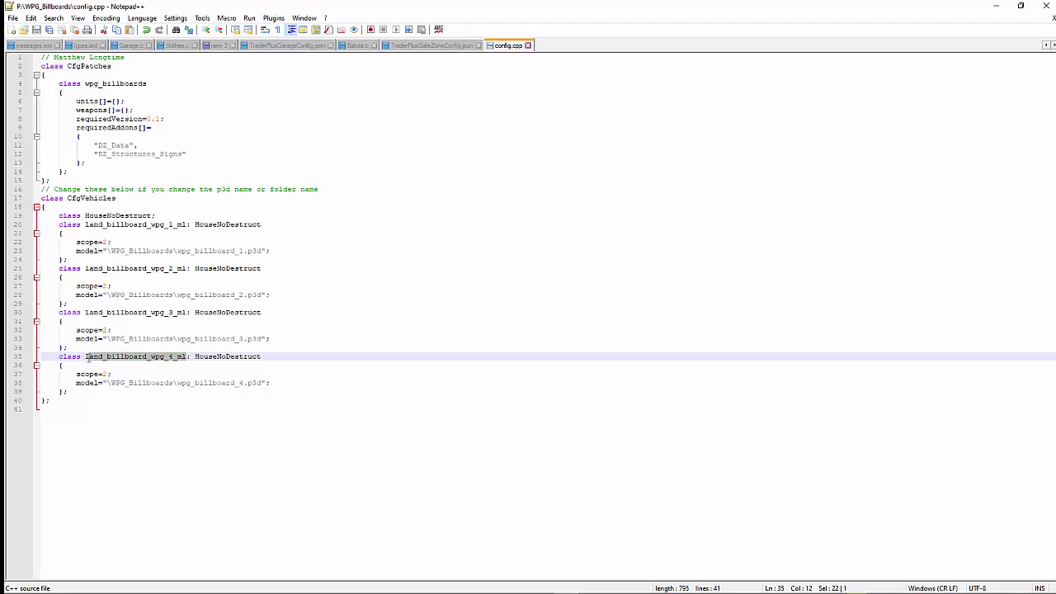
drag(86, 357, 85, 356)
key(ctrl+c)
click(995, 6)
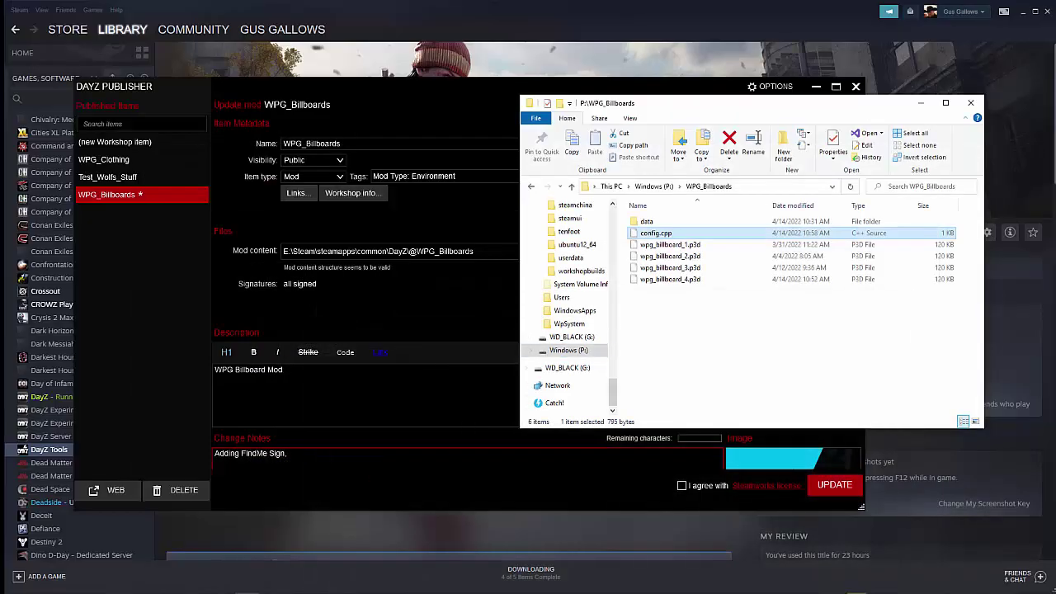
click(342, 455)
- Paste land_billboard_wpg_4_ml into the change notes, accept the Workshop license and publish the update
key(ctrl+v)
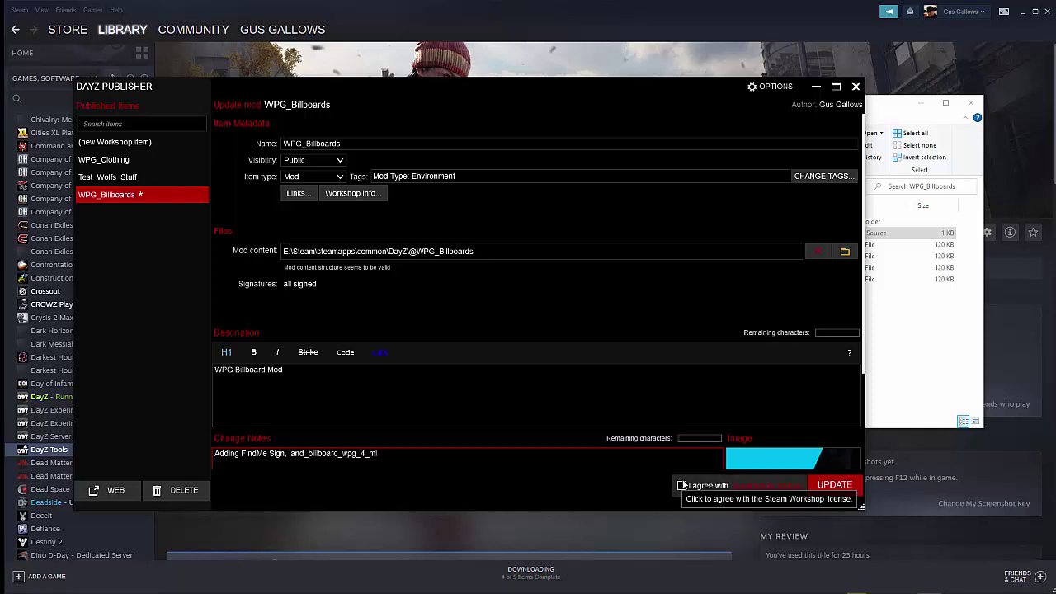
click(682, 485)
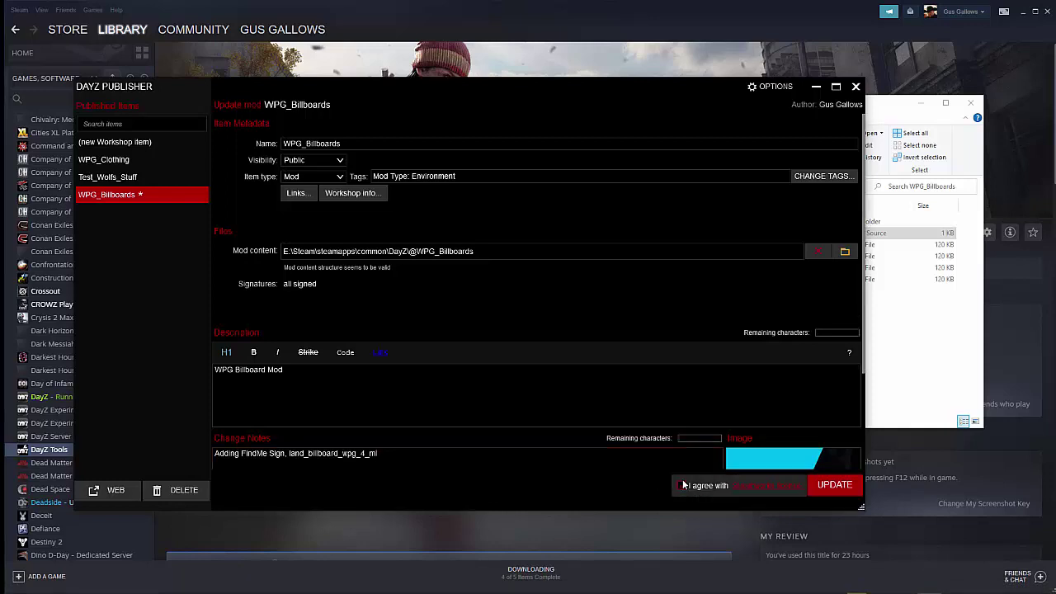
click(836, 485)
click(538, 317)
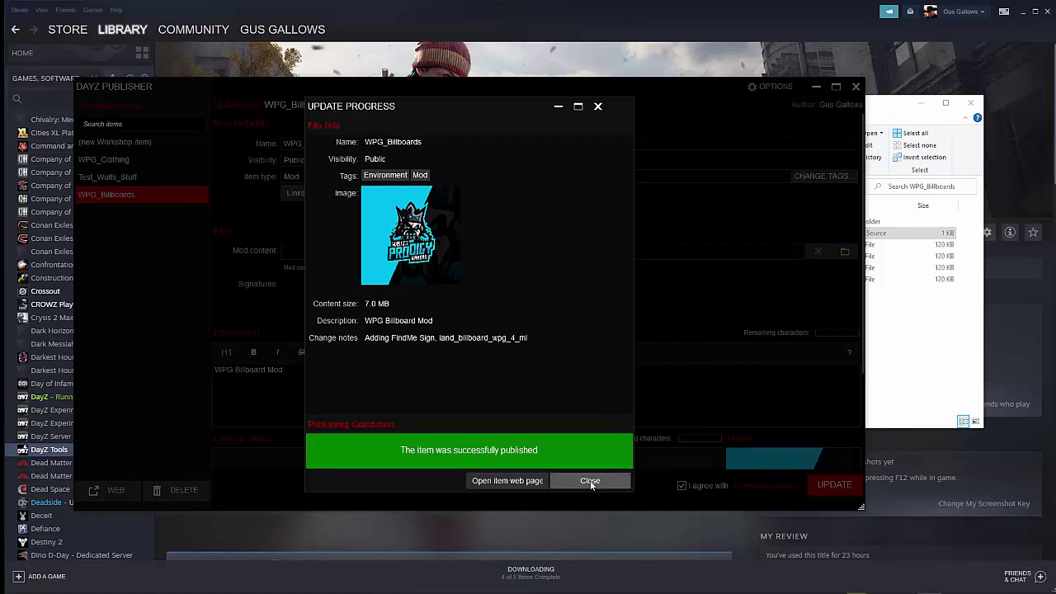
- Close the publishing report and accept overwriting the item's changes, reloading WPG_Billboards
click(589, 480)
scroll(825, 399, down, 5)
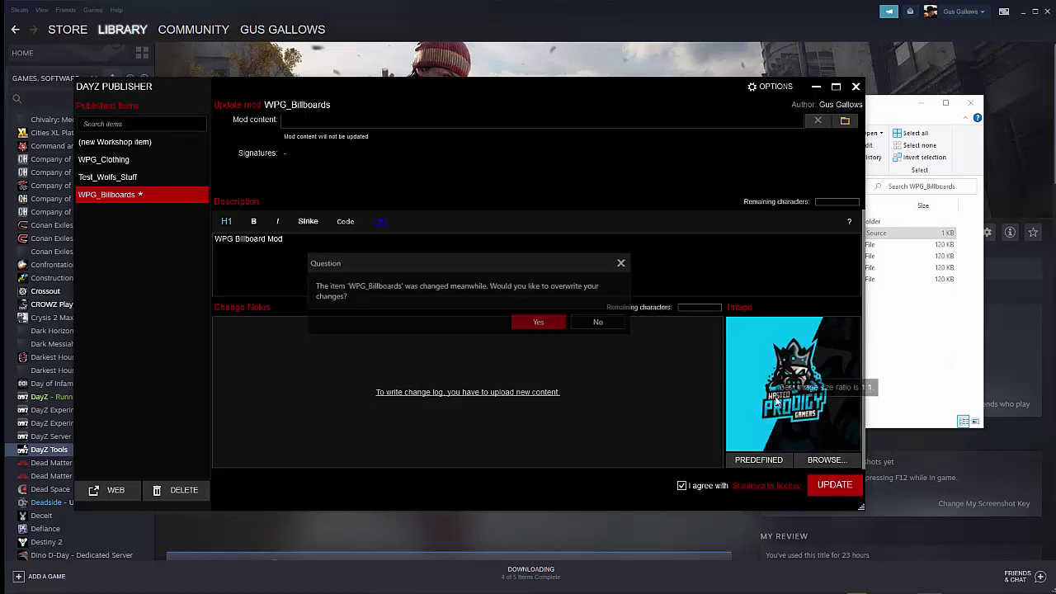
click(536, 324)
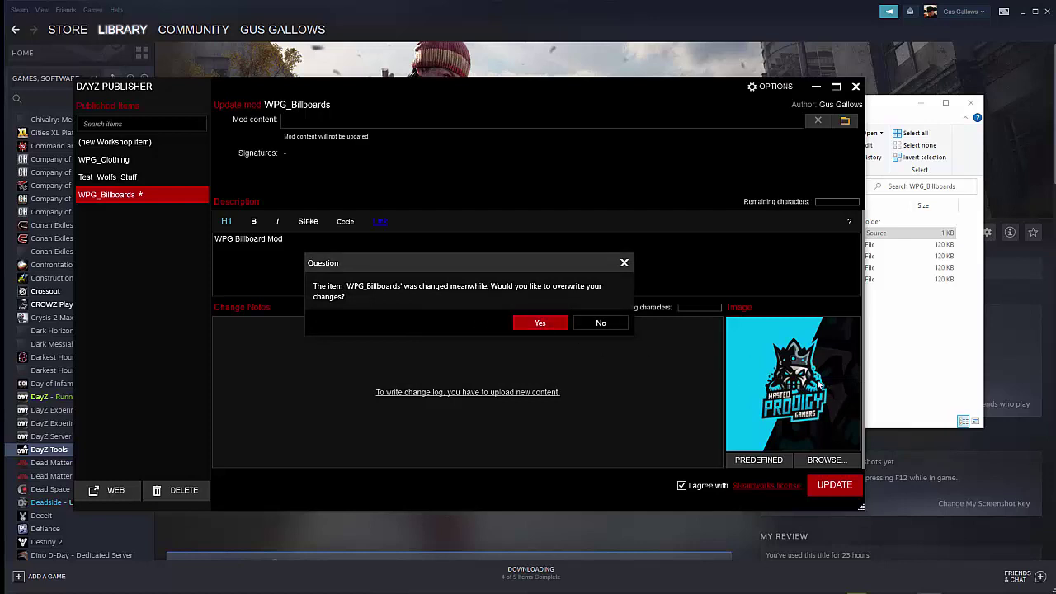
click(553, 323)
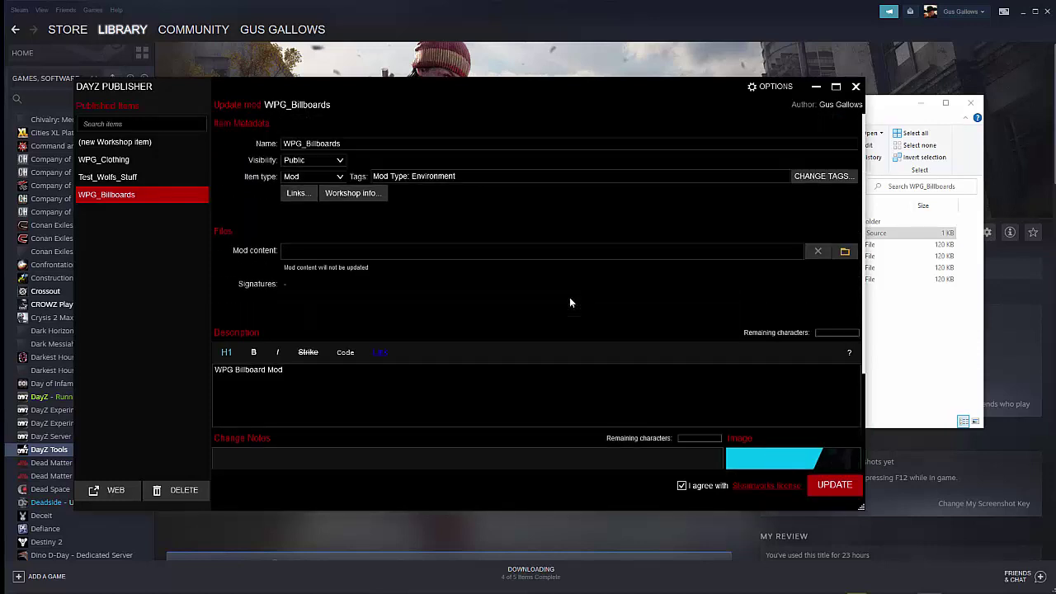
scroll(569, 303, down, 3)
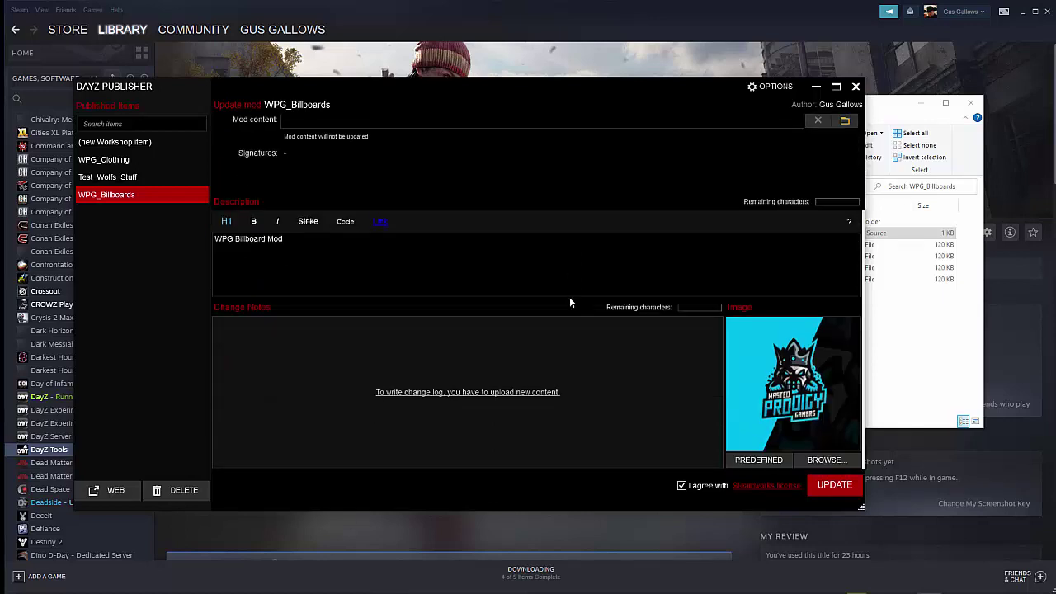
scroll(570, 302, up, 3)
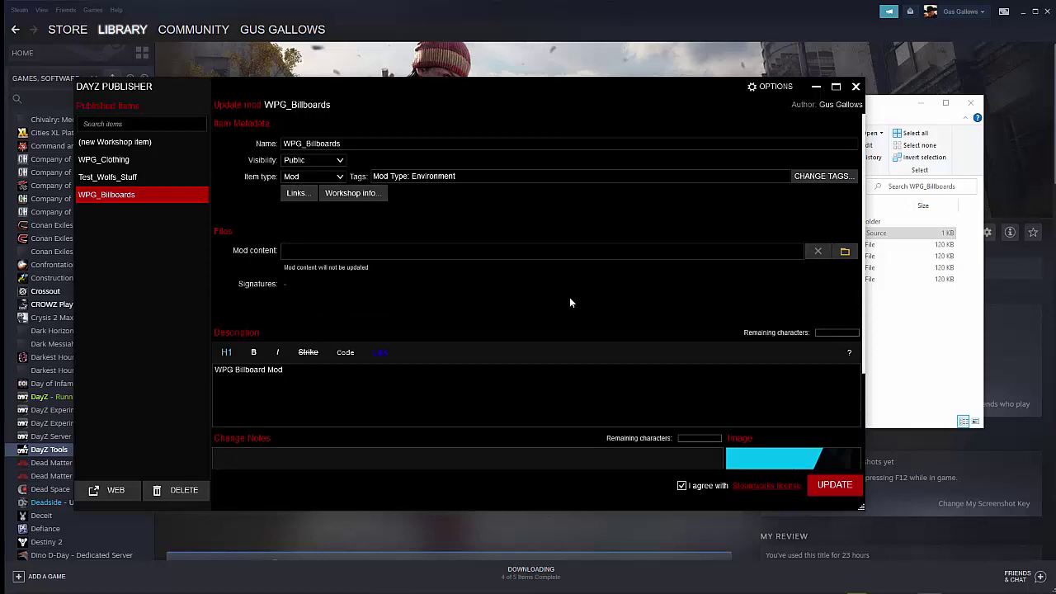
scroll(569, 303, down, 1)
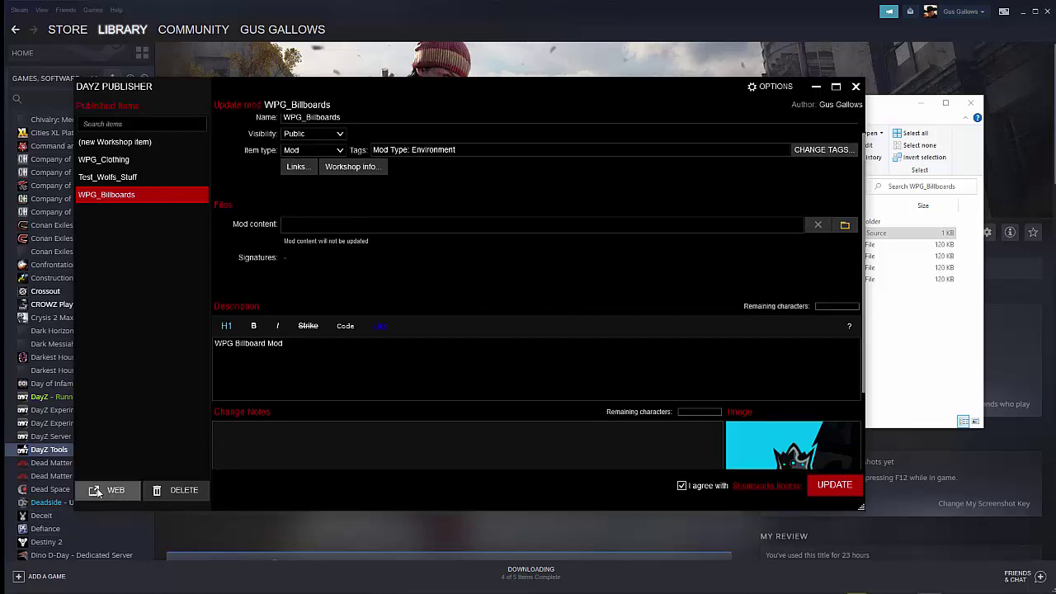
- Open the WPG_Billboards Workshop page and review its change notes history
click(97, 492)
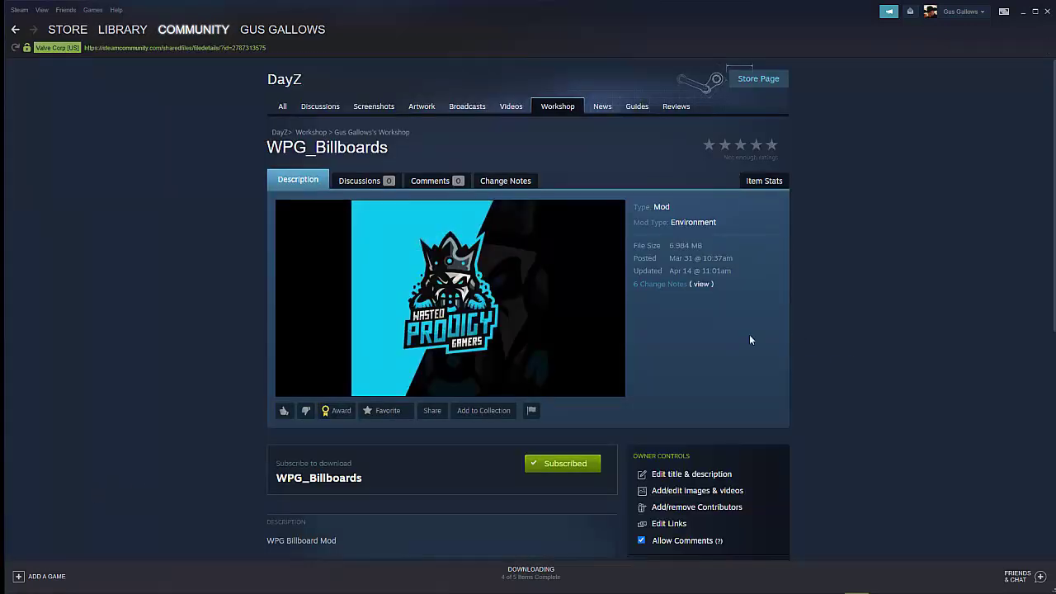
scroll(750, 337, down, 1)
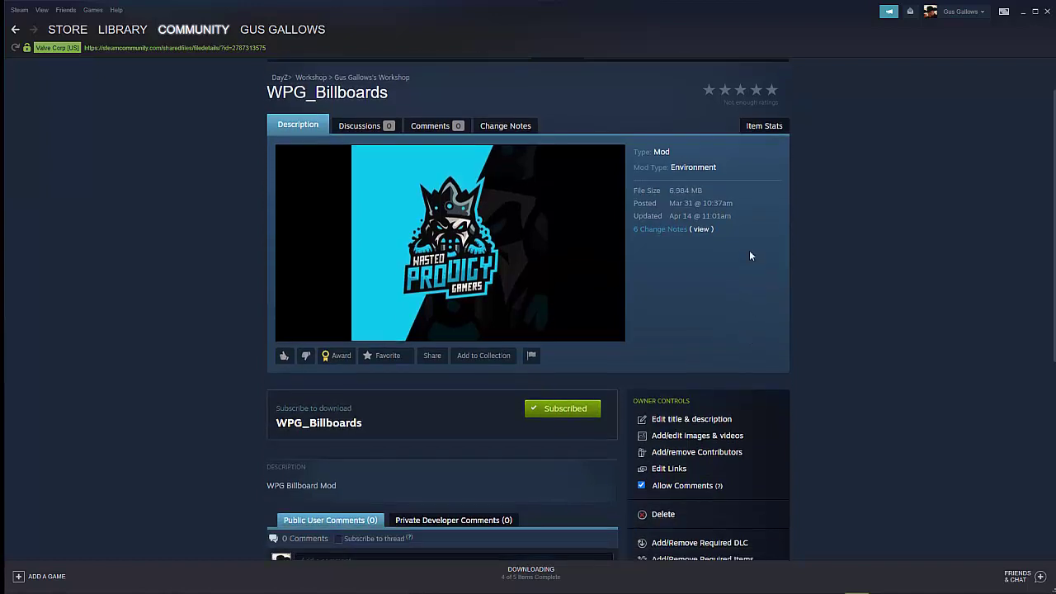
click(700, 230)
scroll(686, 288, down, 2)
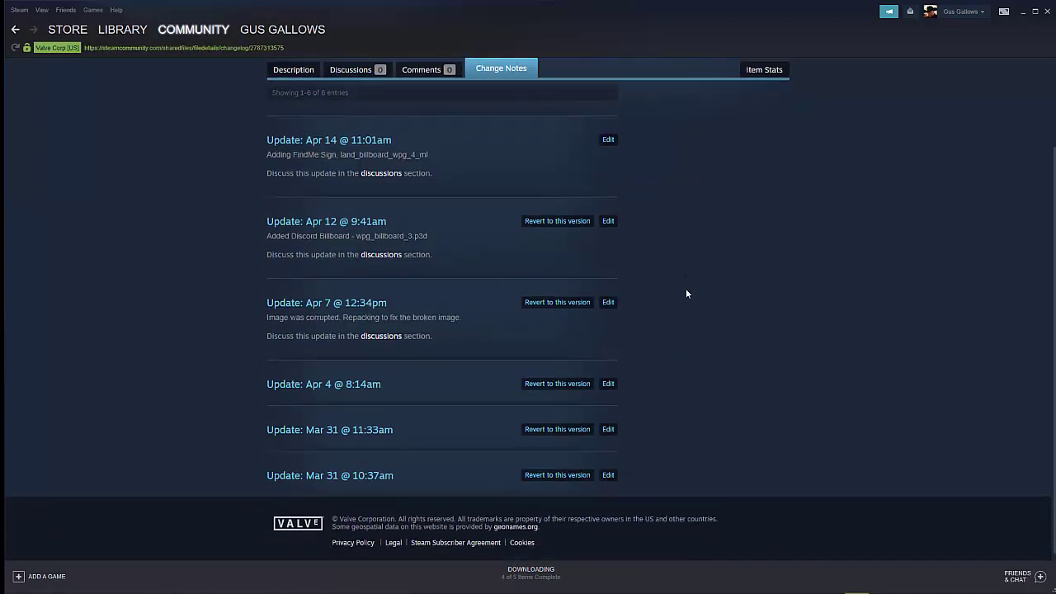
scroll(686, 288, up, 2)
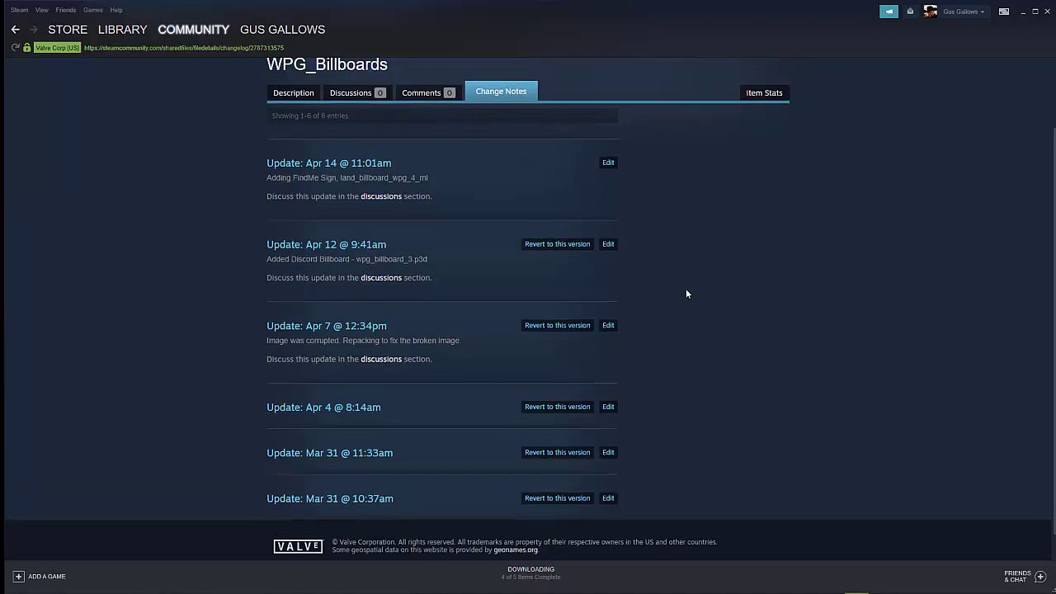
click(294, 175)
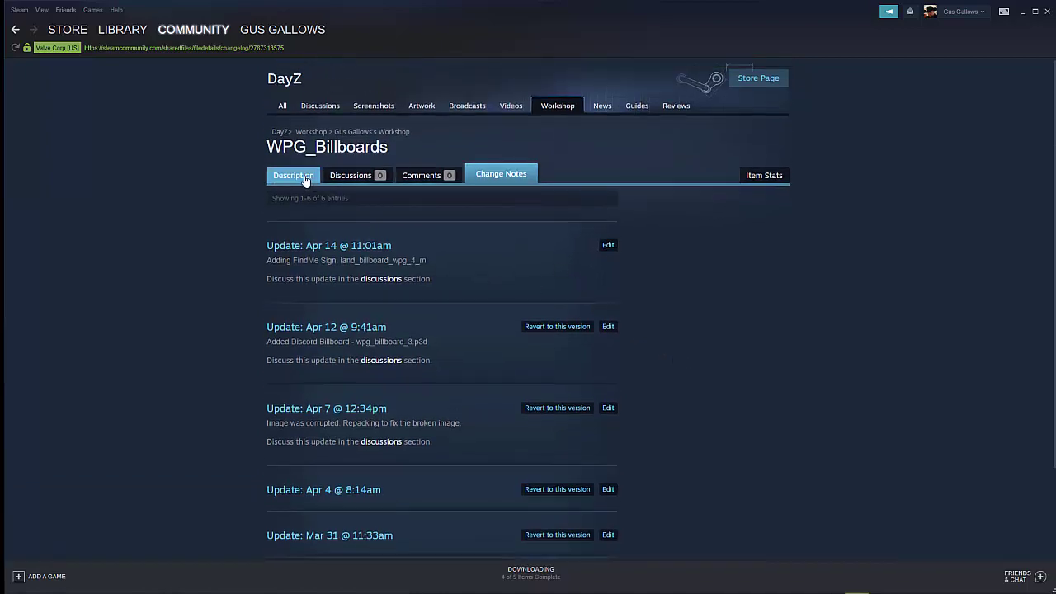
- Unsubscribe from WPG_Billboards, then subscribe again so the update downloads
scroll(869, 295, down, 3)
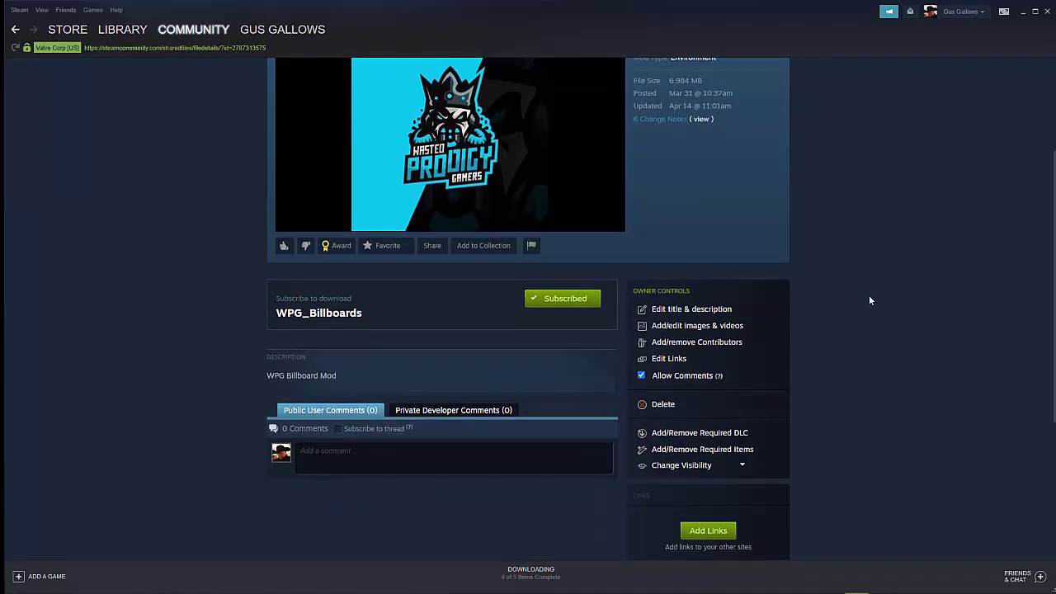
scroll(869, 297, down, 1)
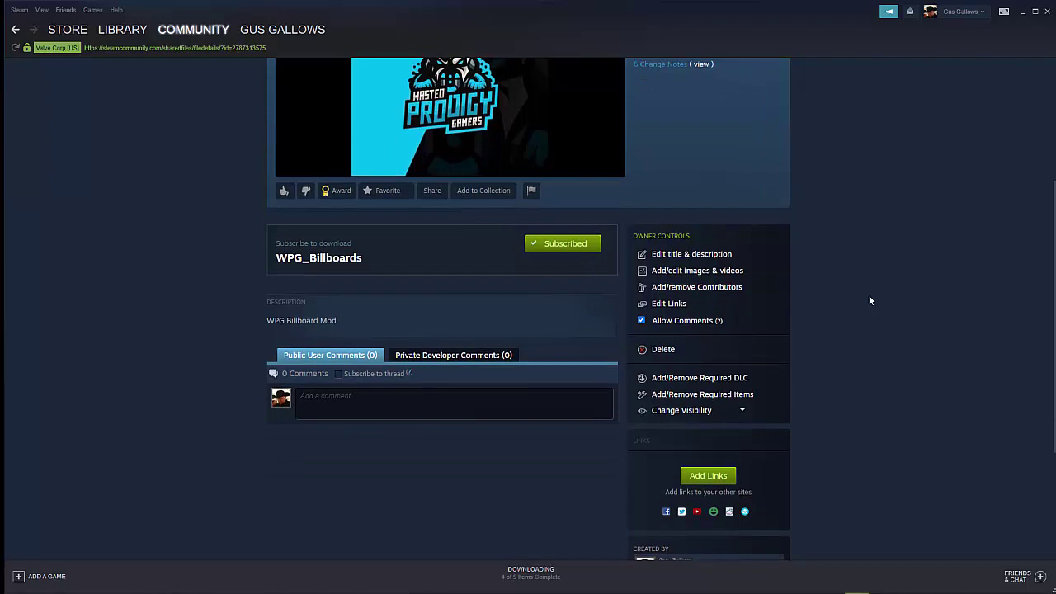
scroll(870, 296, down, 3)
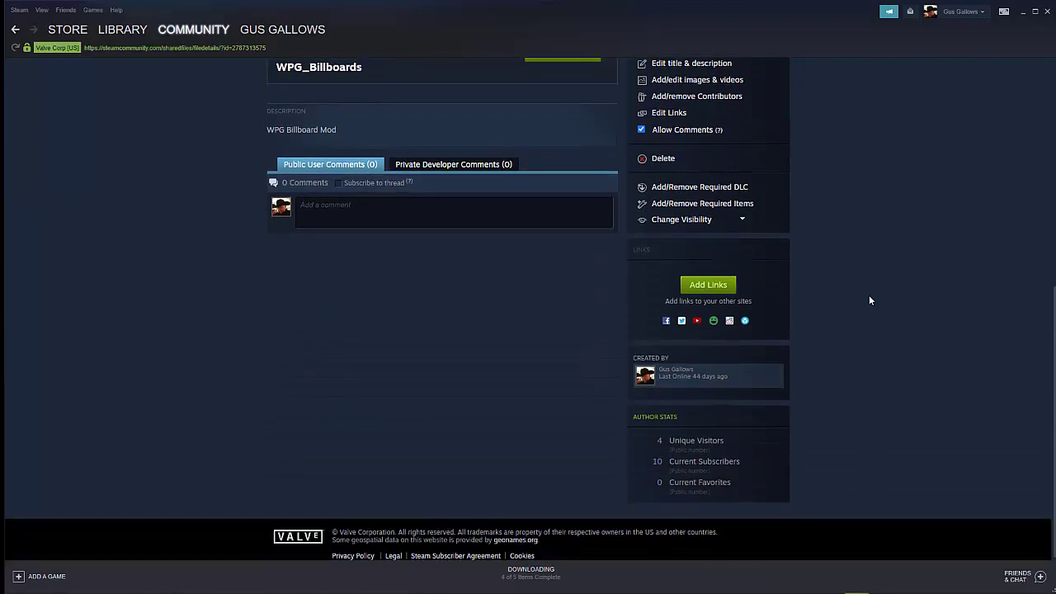
scroll(870, 300, up, 3)
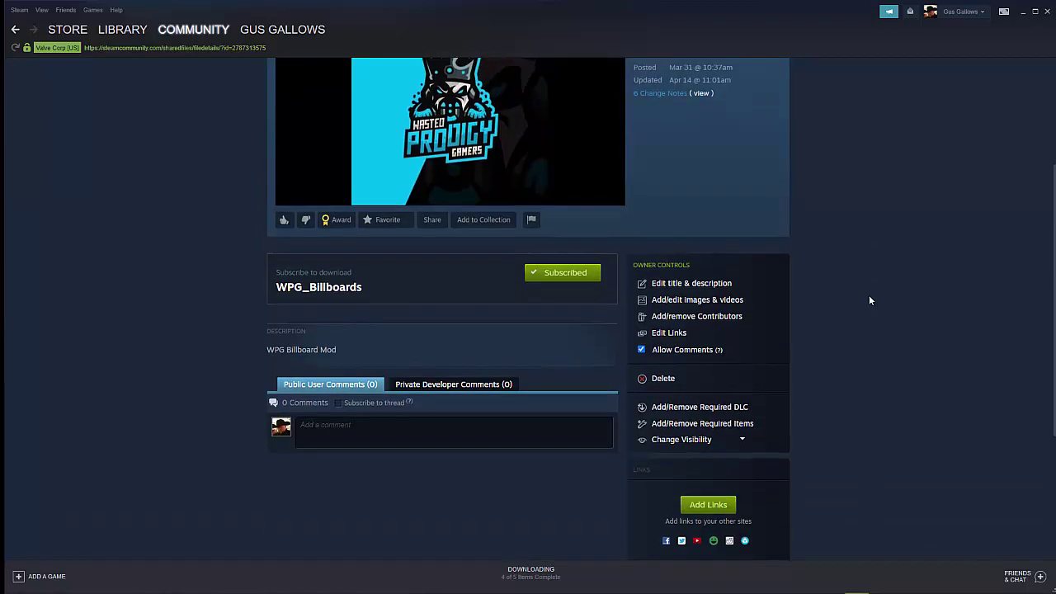
scroll(869, 300, up, 2)
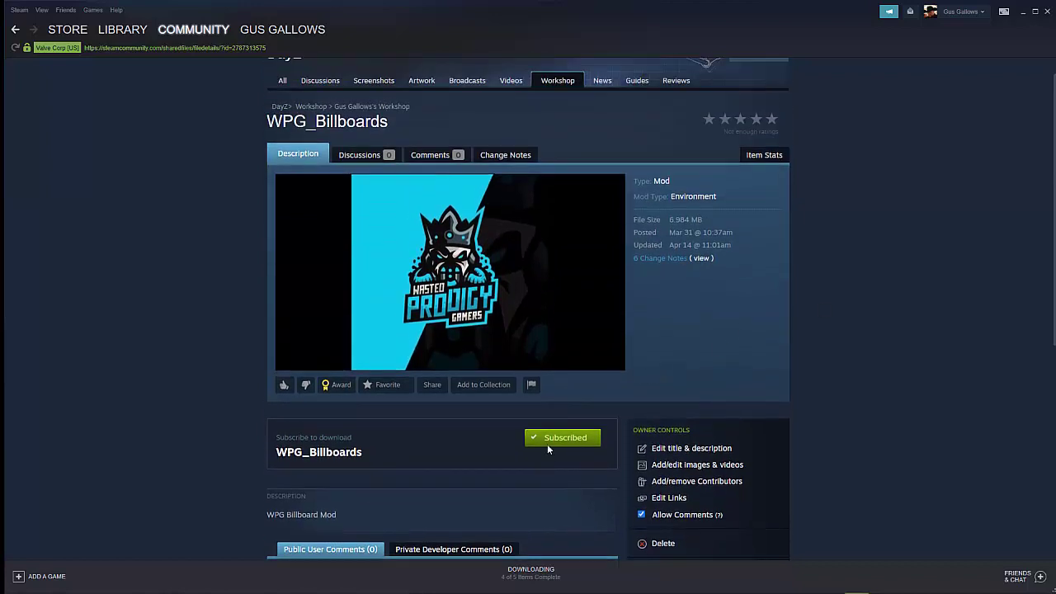
click(556, 439)
click(559, 439)
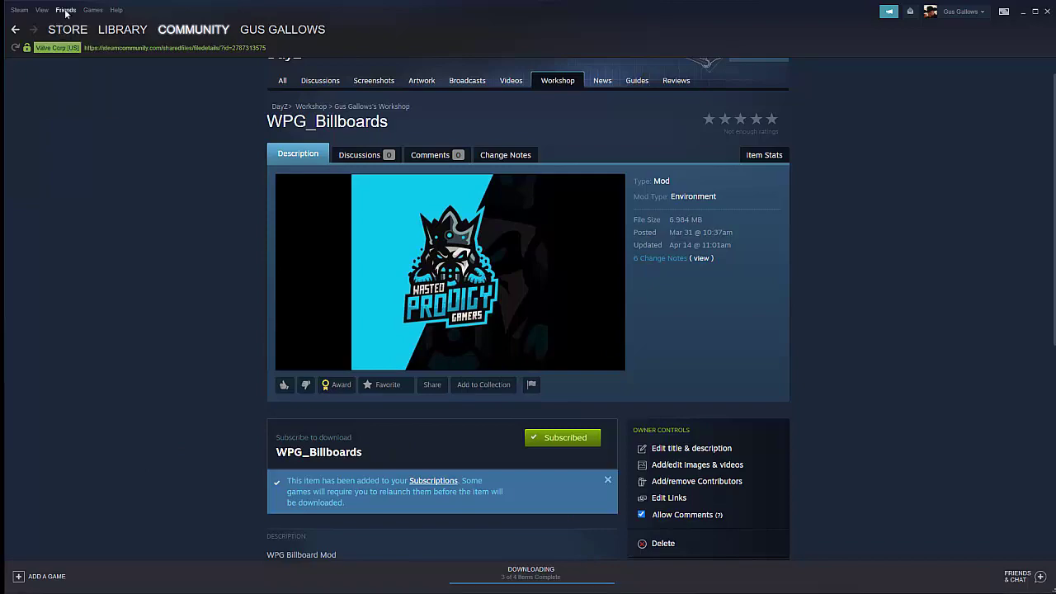
- Go to the DayZ Tools library page and close the DayZ Tools window
mouse_move(113, 33)
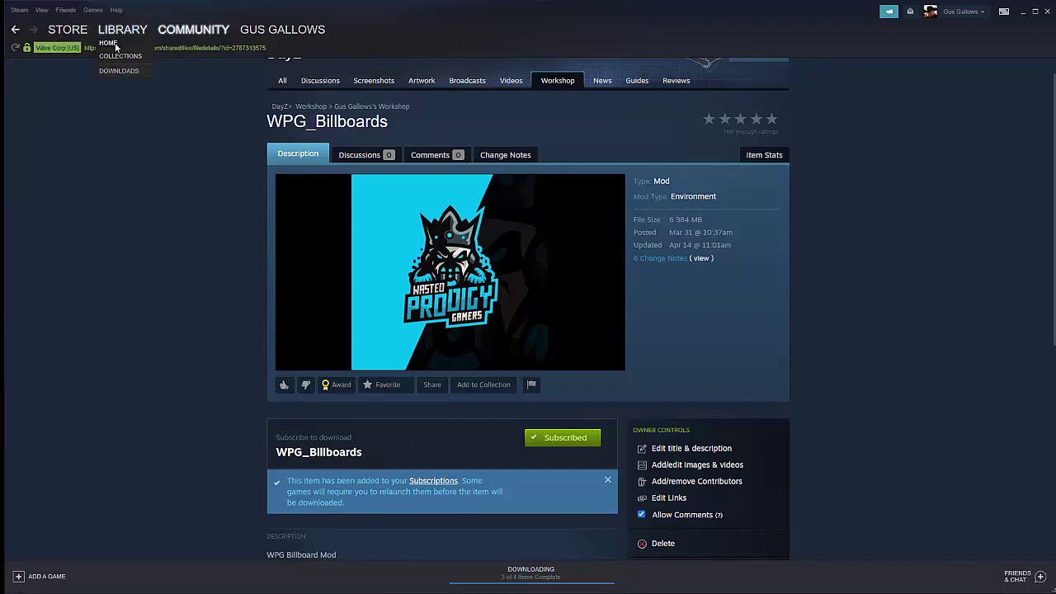
click(109, 43)
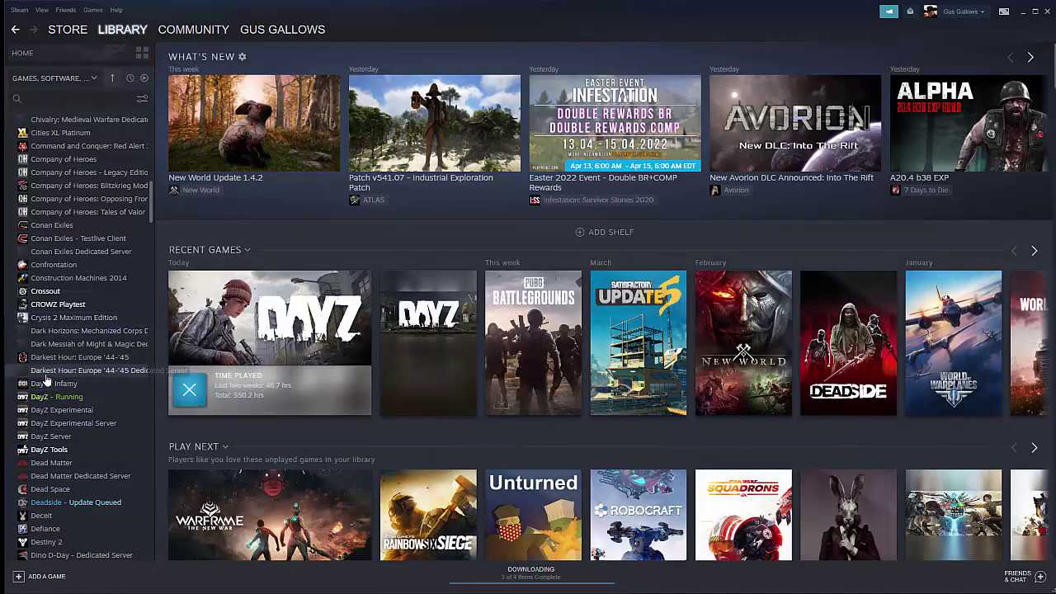
click(50, 450)
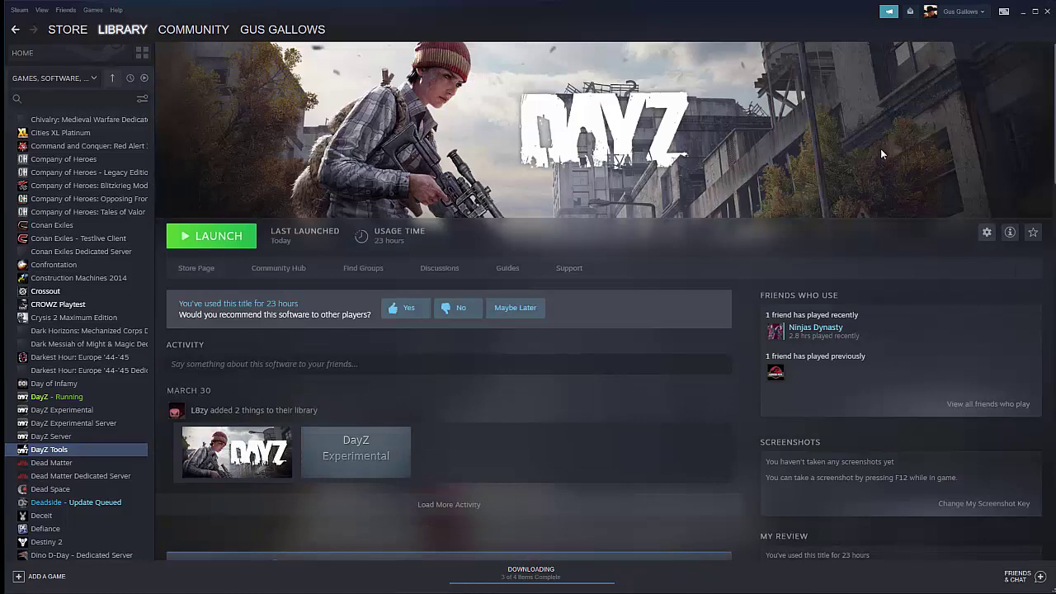
key(alt+Tab)
key(Tab)
key(Tab)
key(Tab)
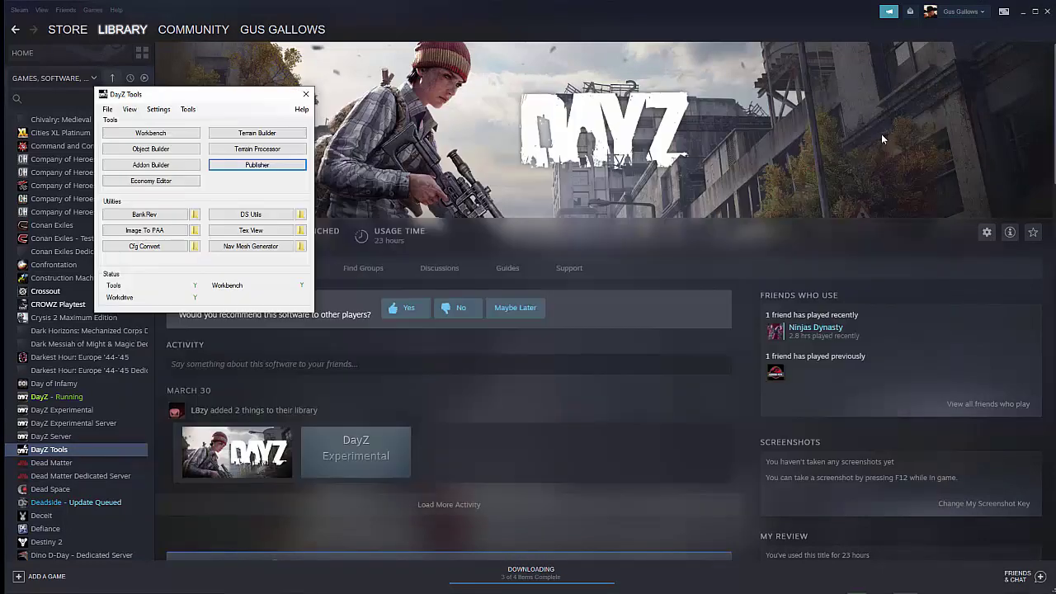
click(304, 95)
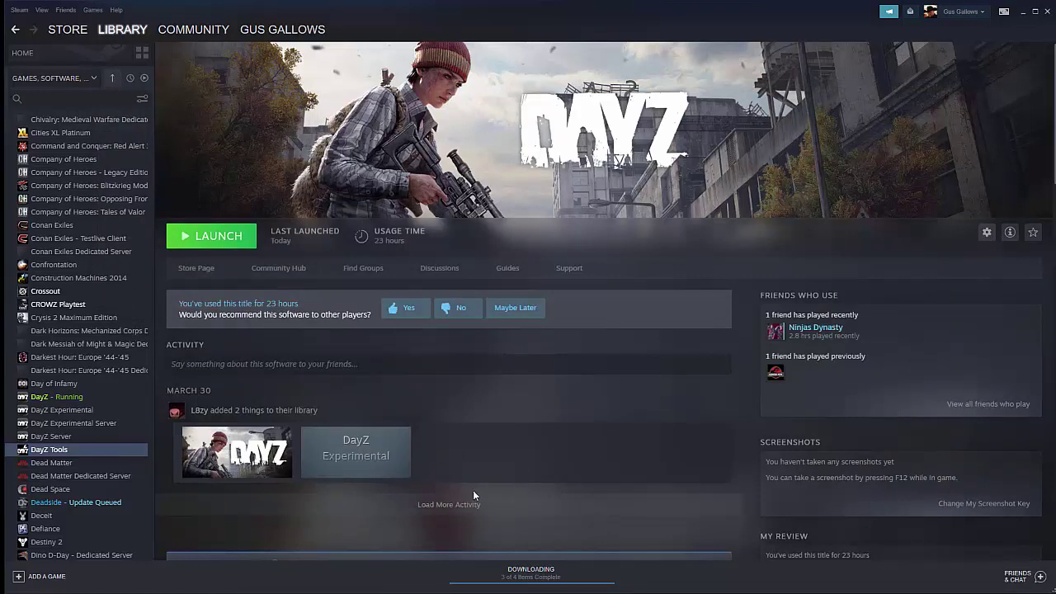
- Show the library page of the running DayZ game
click(45, 396)
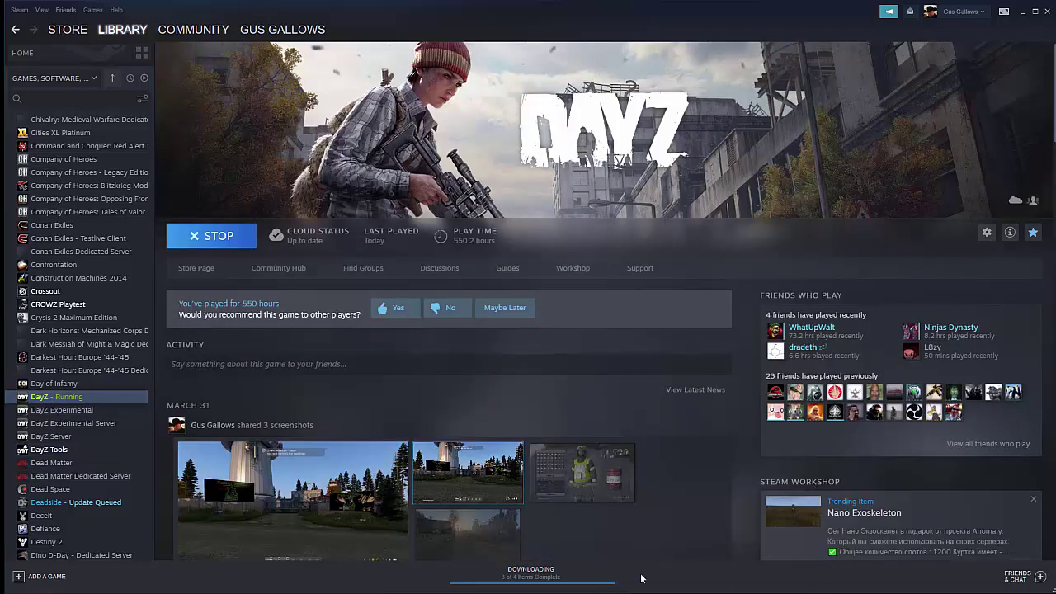
key(super)
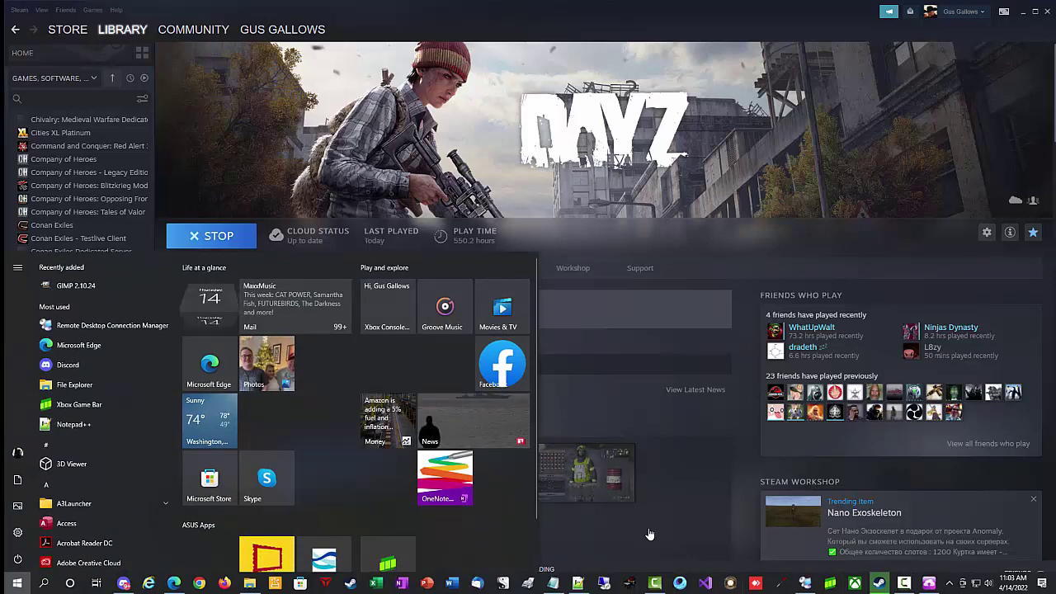
key(super)
key(super)
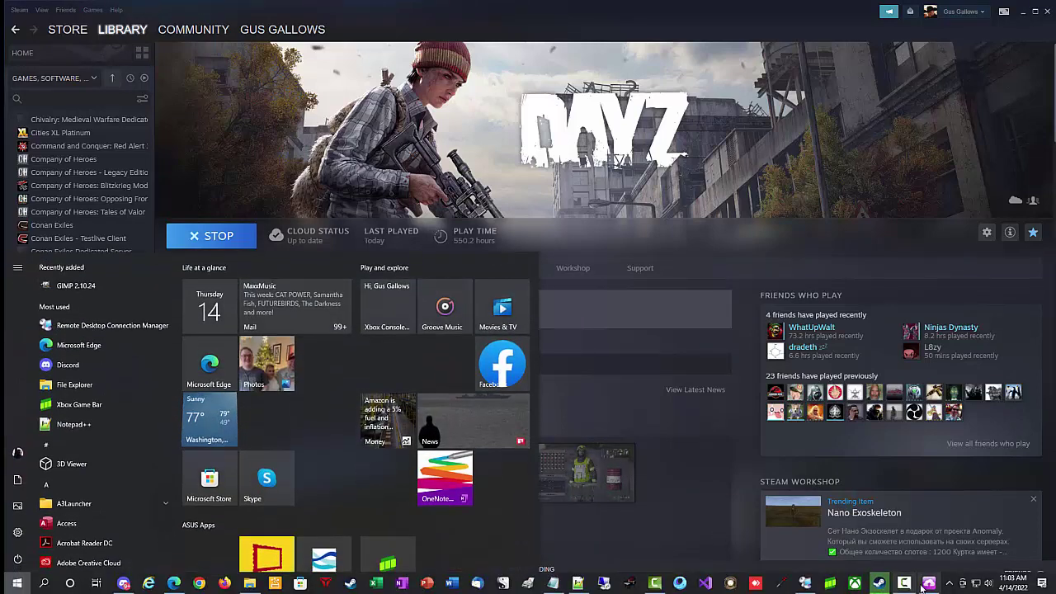
key(super)
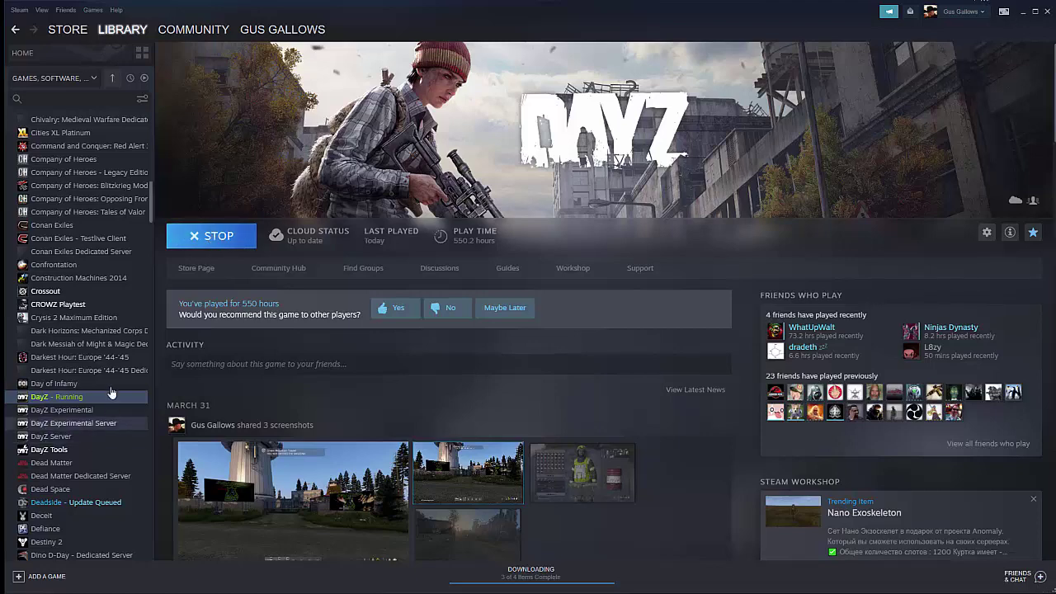
- Stop the running DayZ, confirm exit, then relaunch it with Play DayZ to open the launcher
click(218, 237)
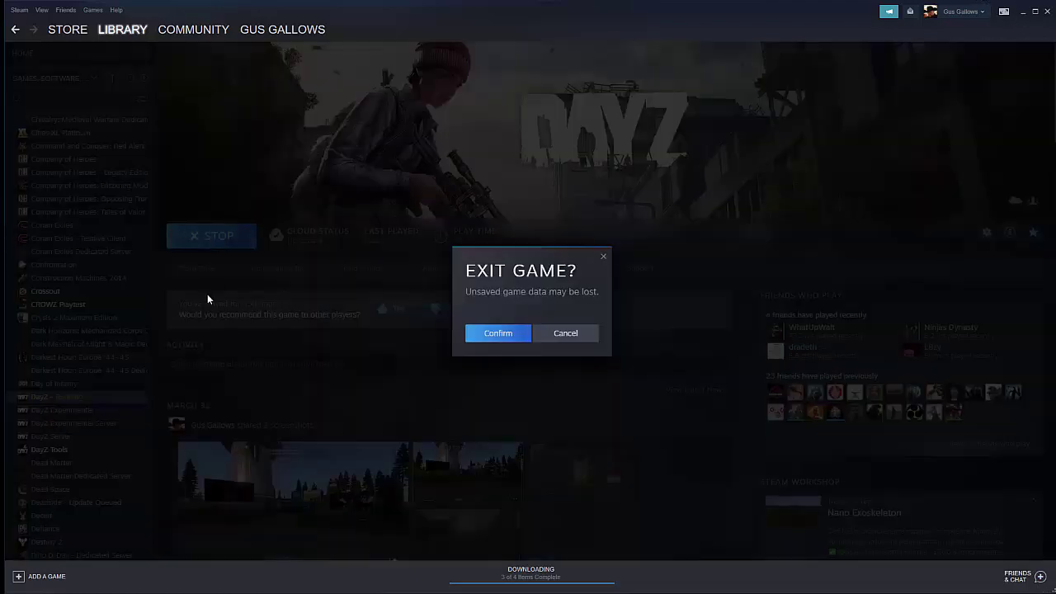
click(499, 333)
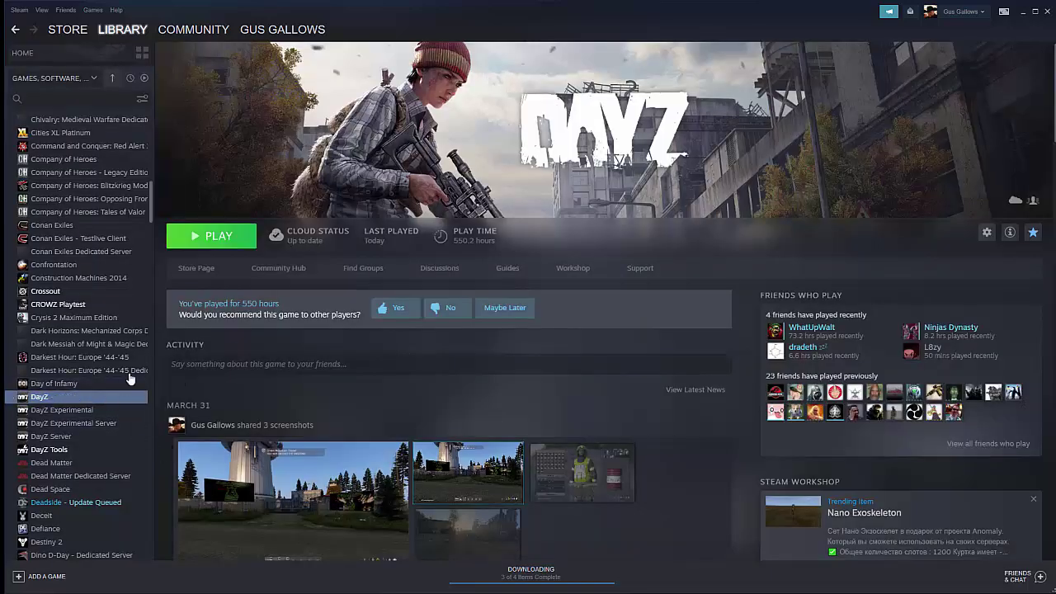
click(210, 235)
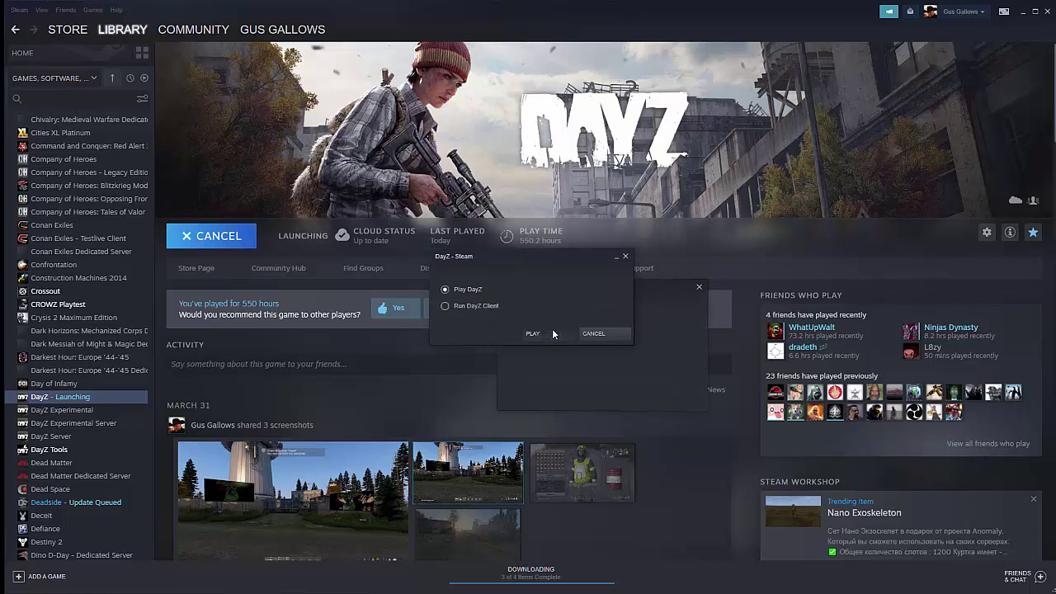
click(547, 333)
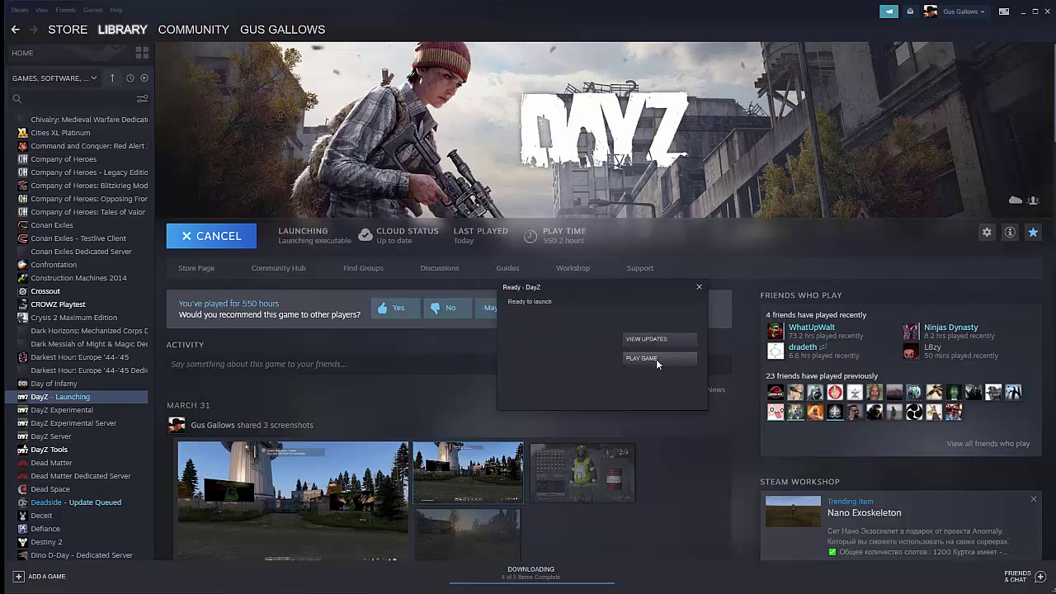
click(656, 359)
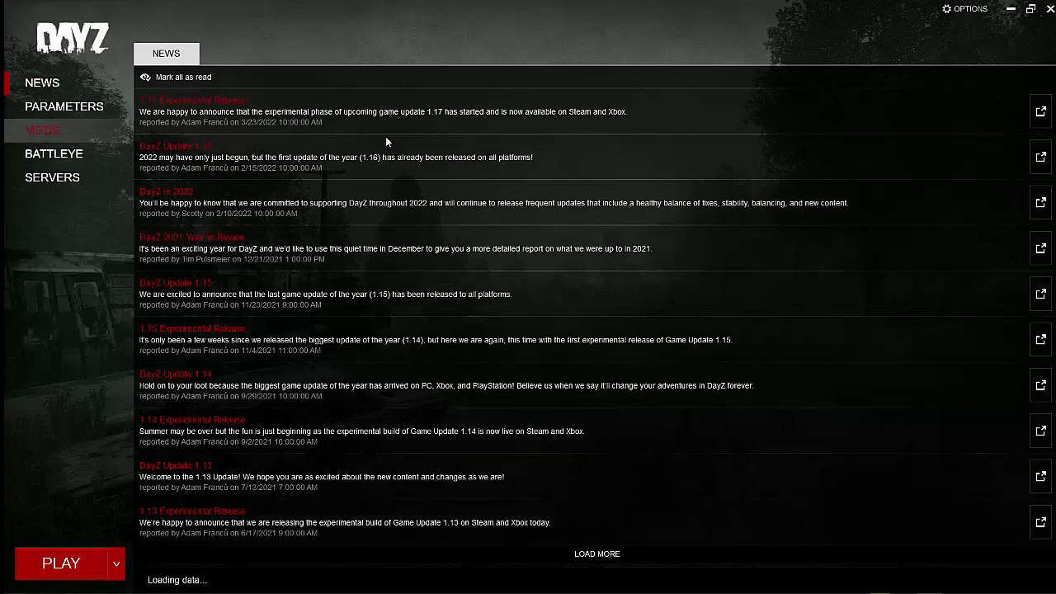
- Confirm WPG_Billboards is marked updated in the mods list, then refresh the favourite servers
scroll(317, 290, down, 4)
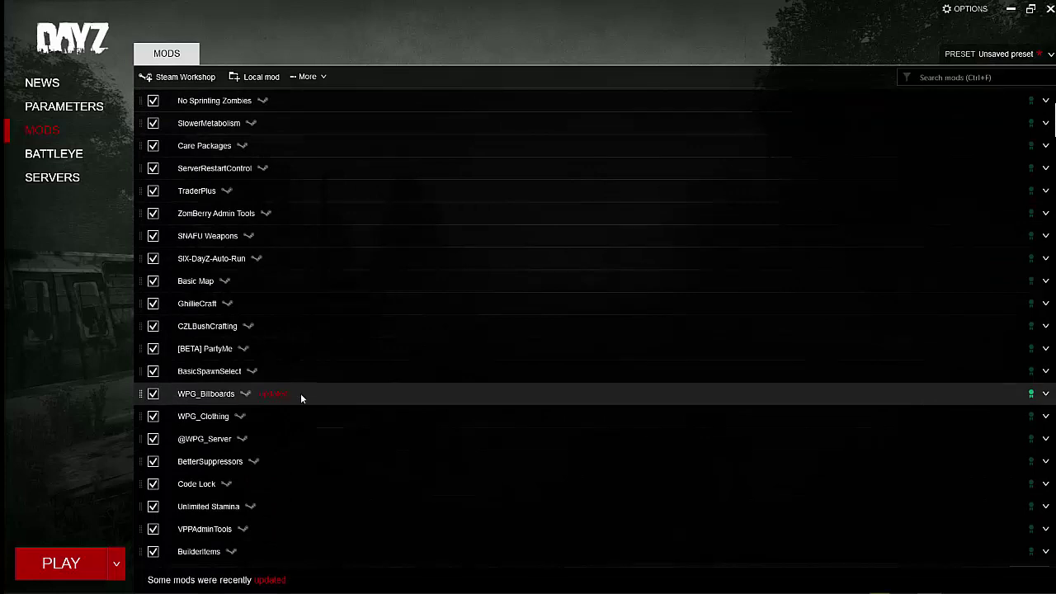
scroll(301, 393, down, 4)
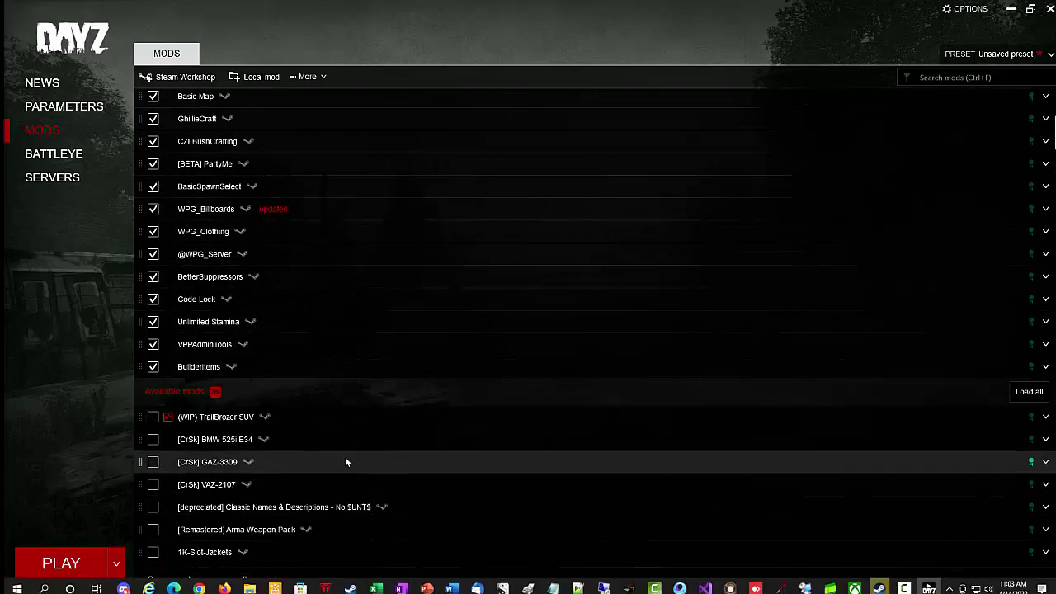
scroll(359, 498, up, 5)
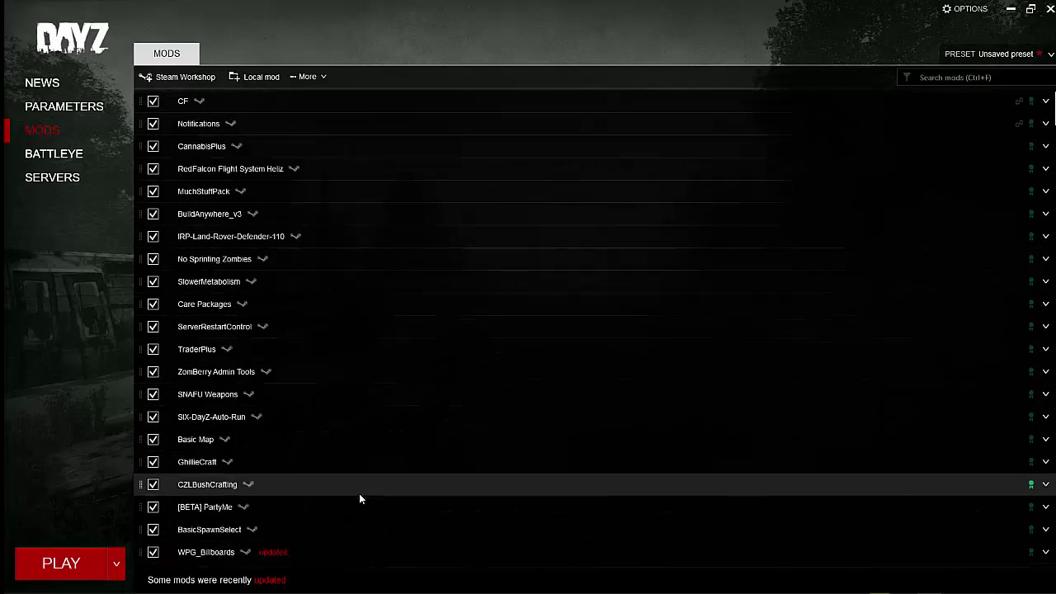
scroll(359, 495, down, 2)
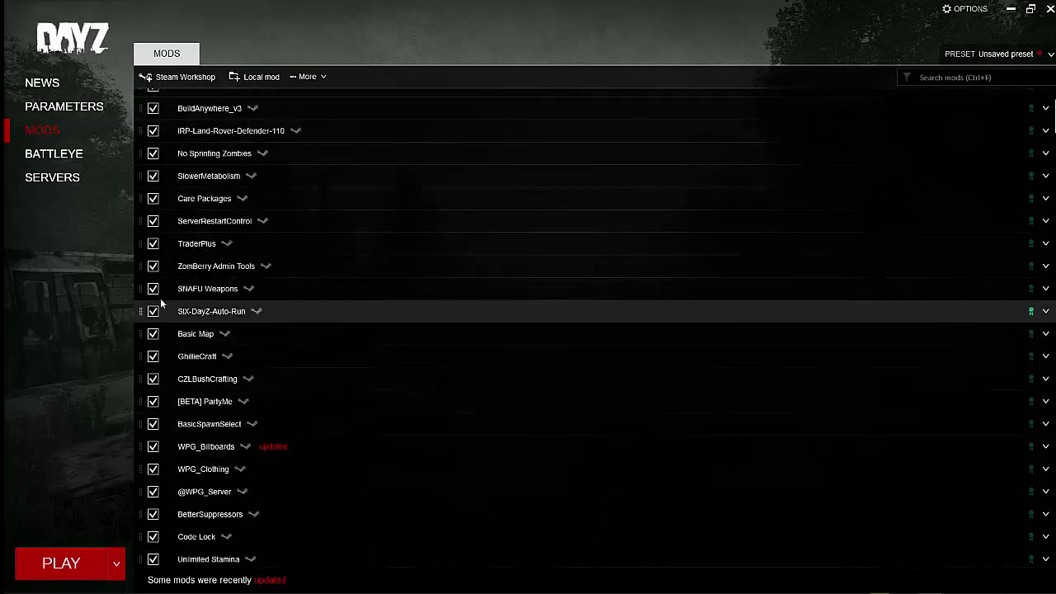
click(120, 176)
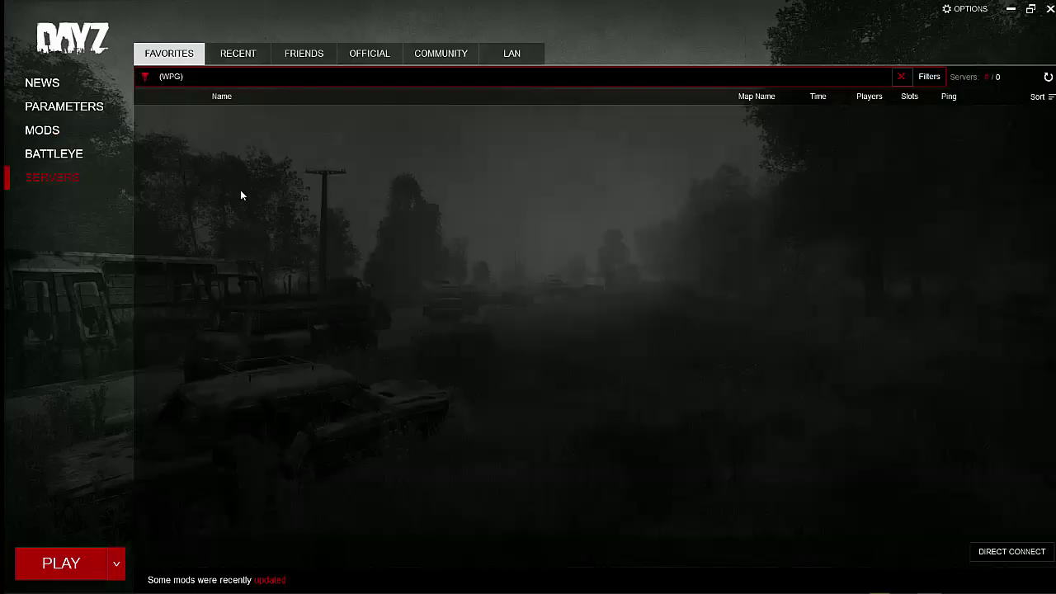
click(1047, 76)
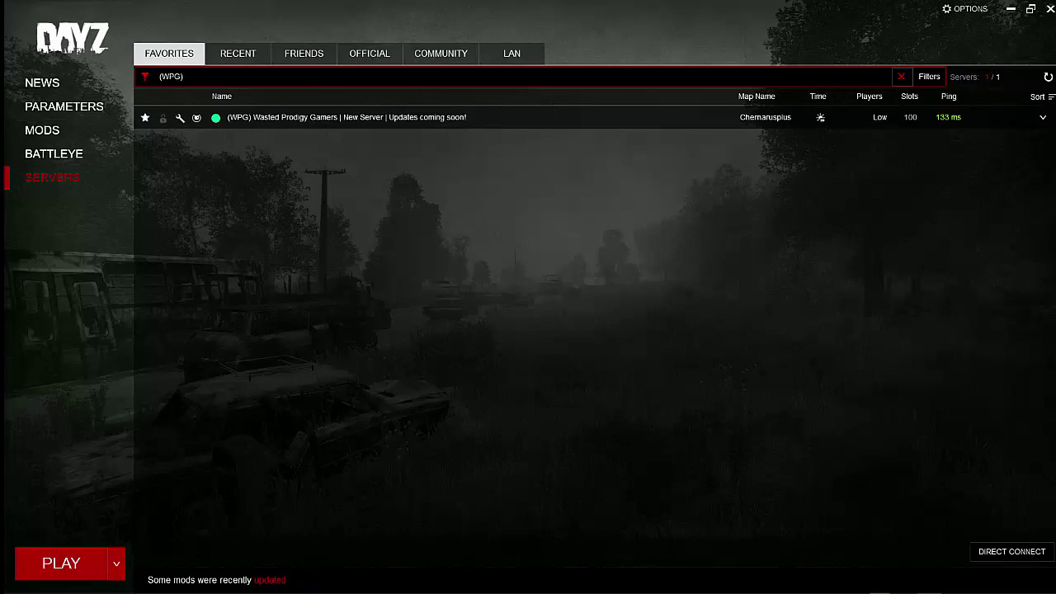
mouse_move(577, 588)
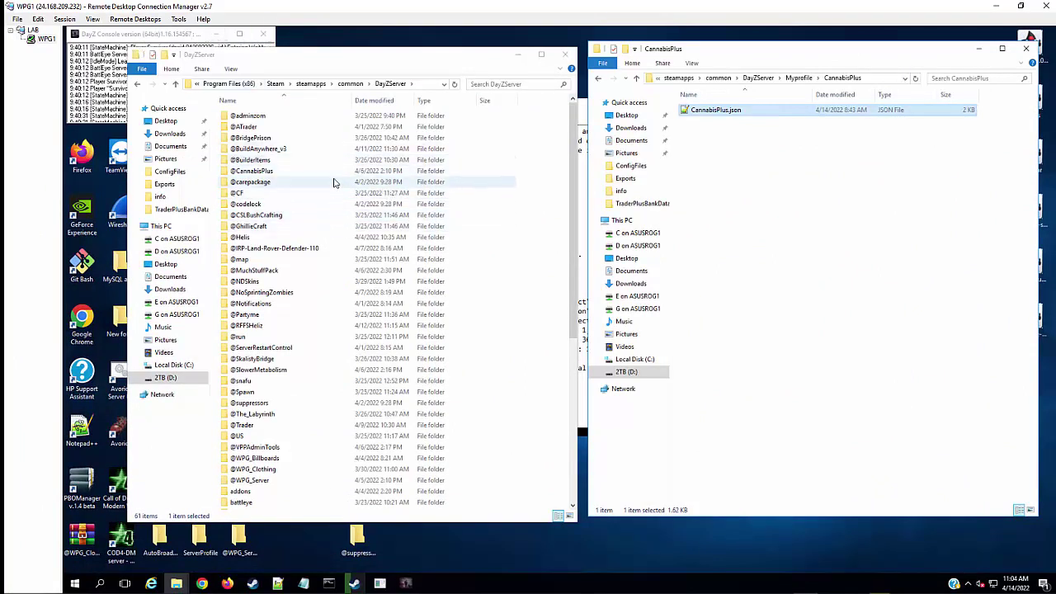
scroll(258, 424, down, 1)
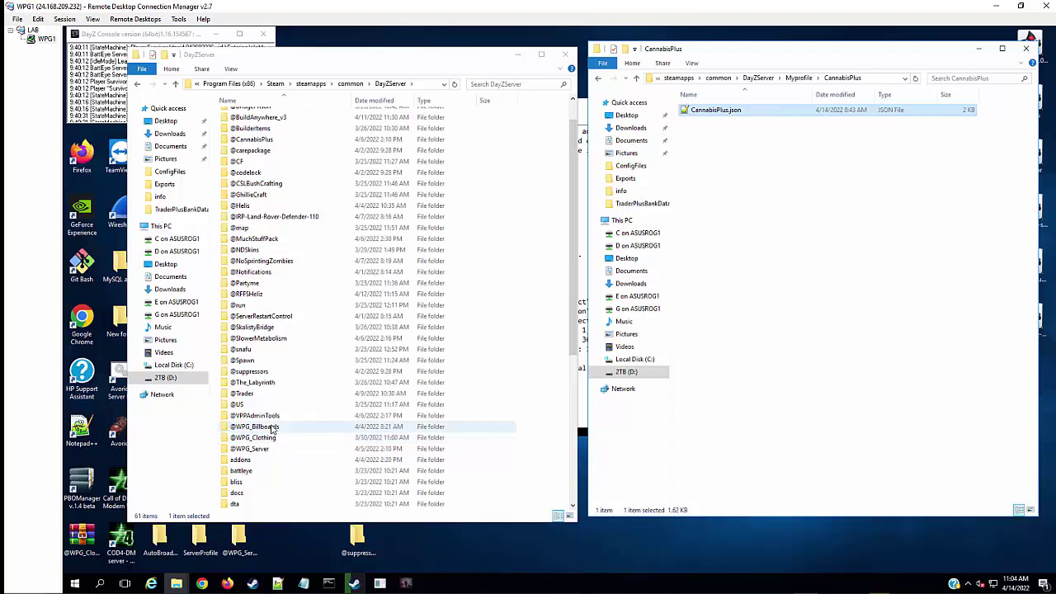
click(272, 427)
double_click(272, 427)
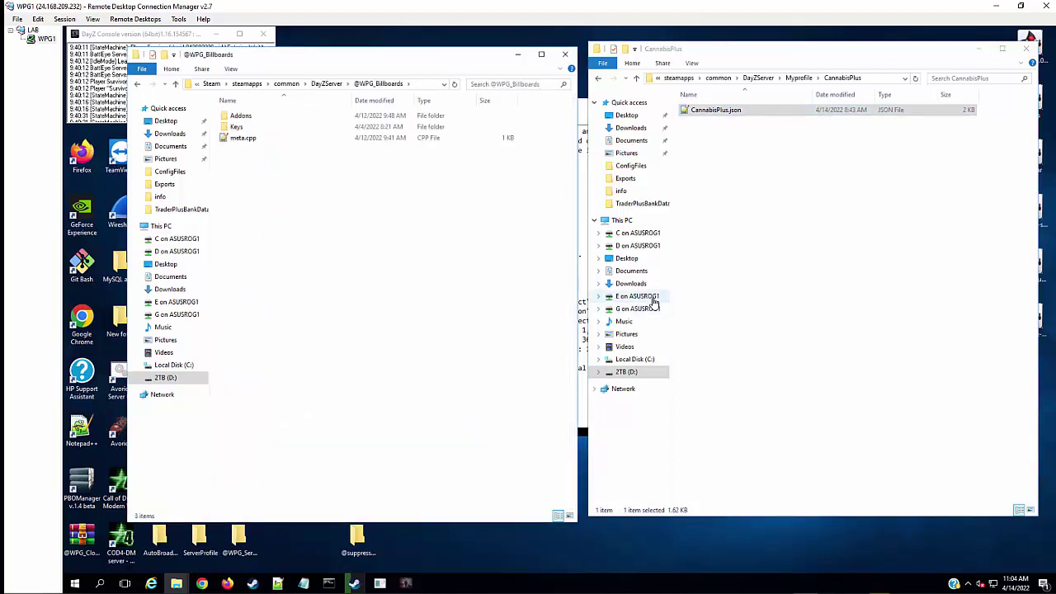
- In the second window, browse to E:\Steam\steamapps\common, briefly entering DayZ and going back
click(651, 299)
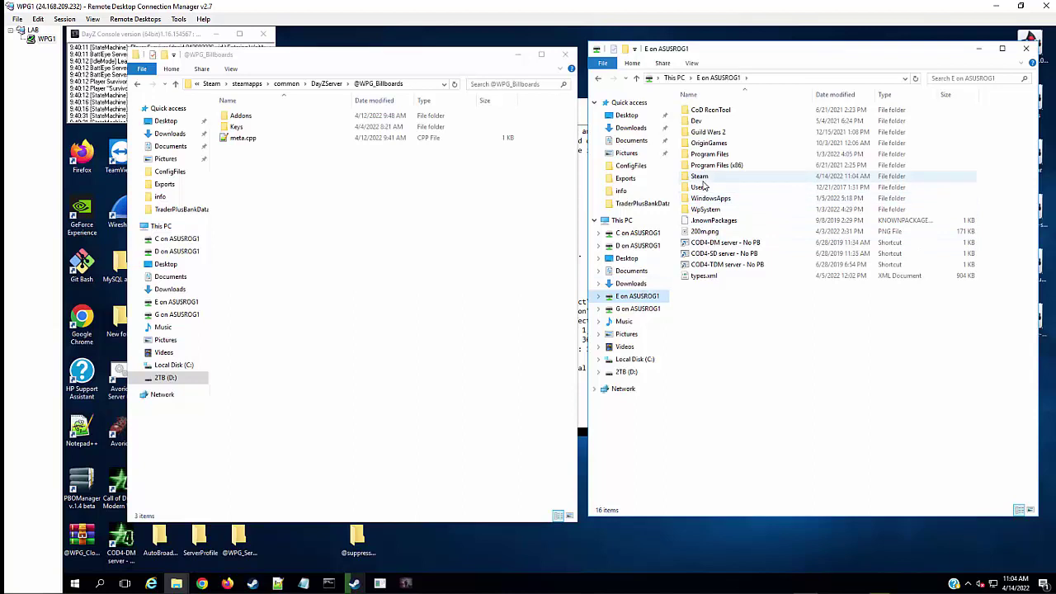
click(702, 179)
double_click(703, 180)
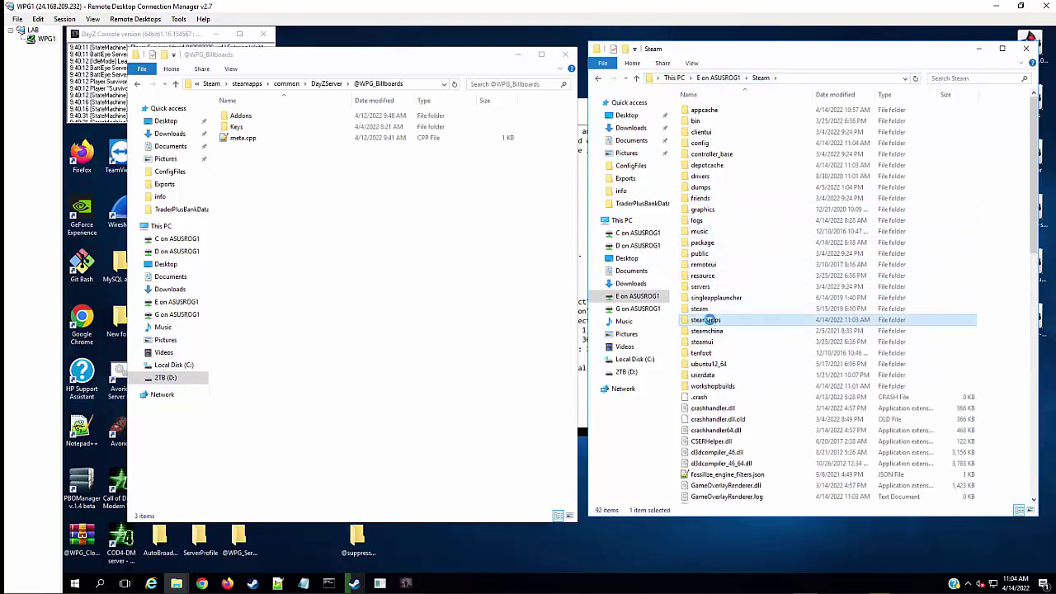
double_click(707, 320)
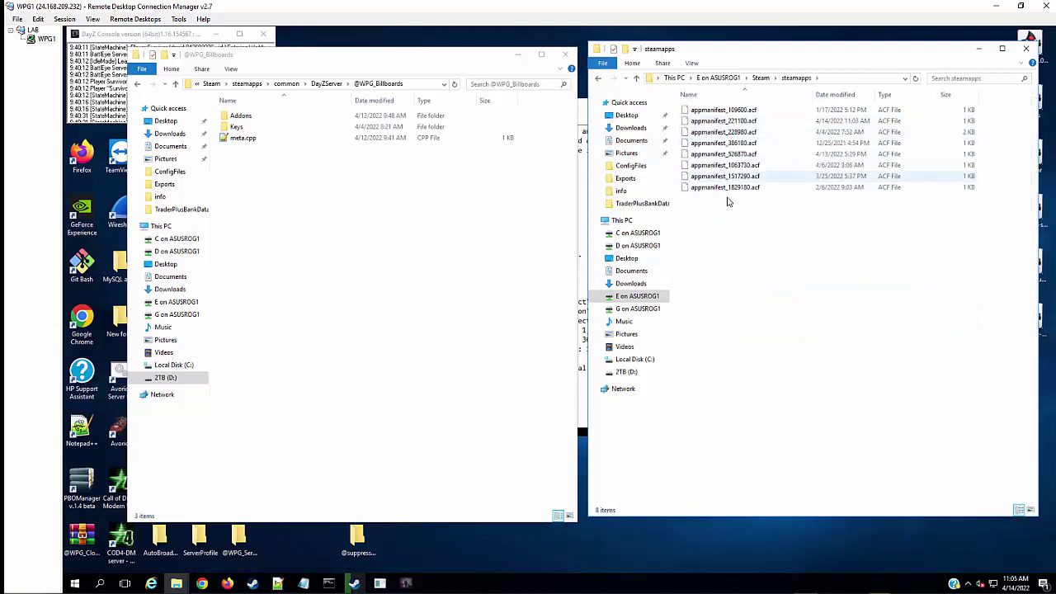
double_click(710, 111)
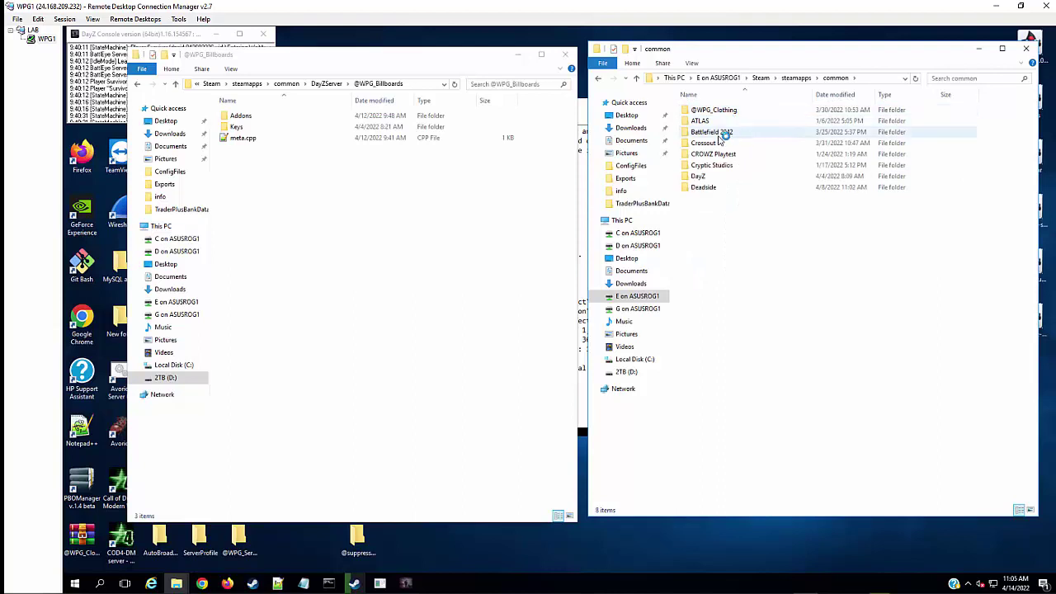
click(698, 178)
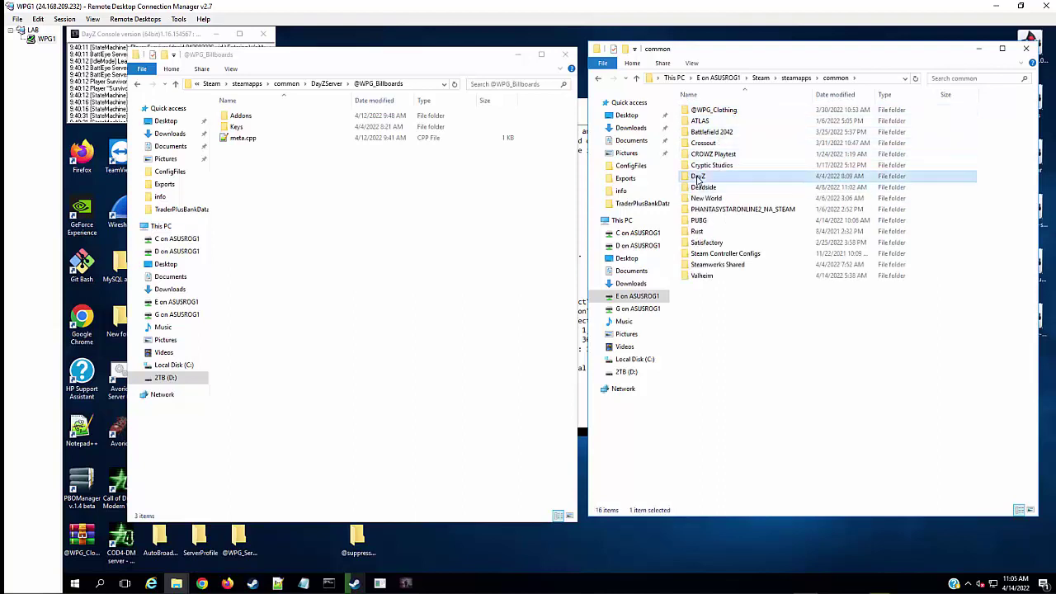
double_click(698, 178)
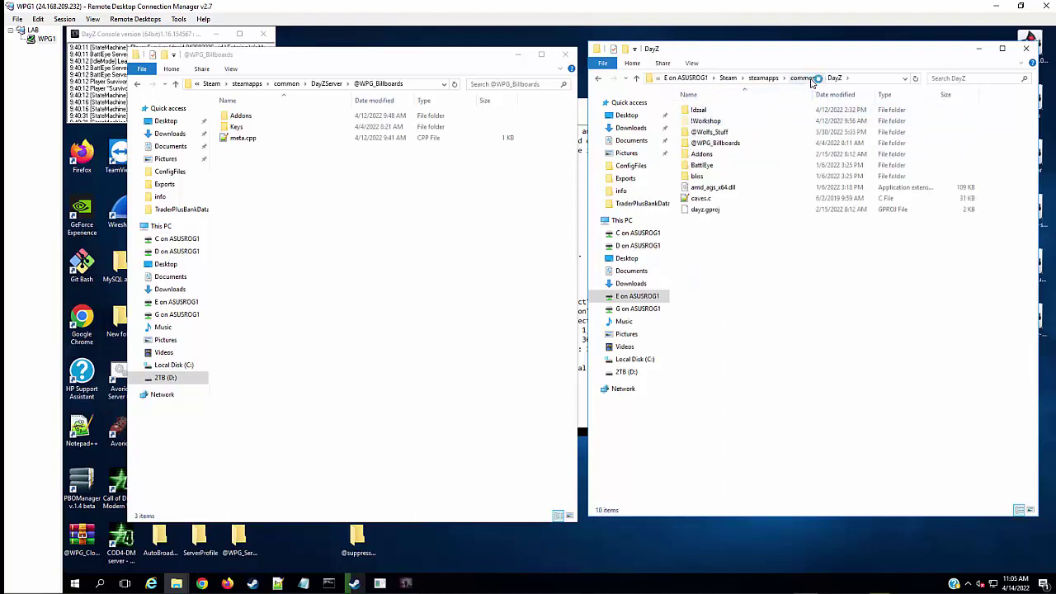
key(alt+Left)
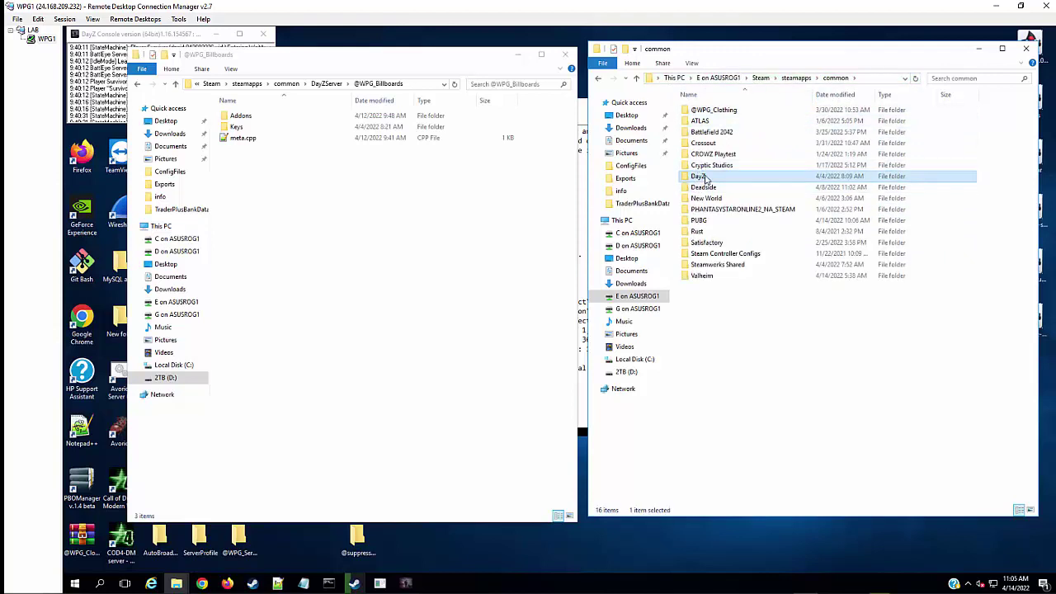
double_click(704, 177)
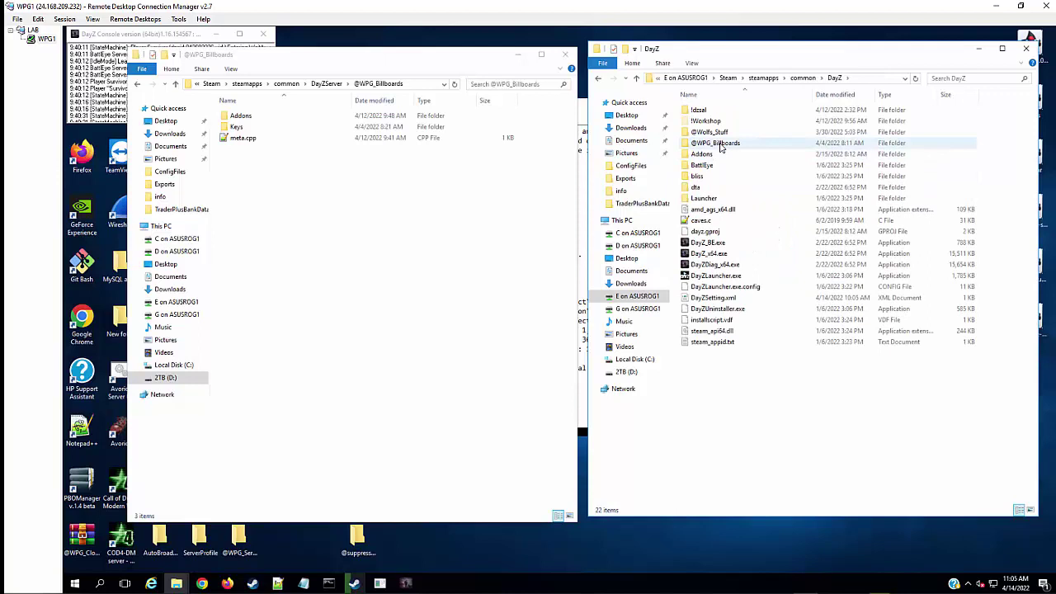
click(716, 143)
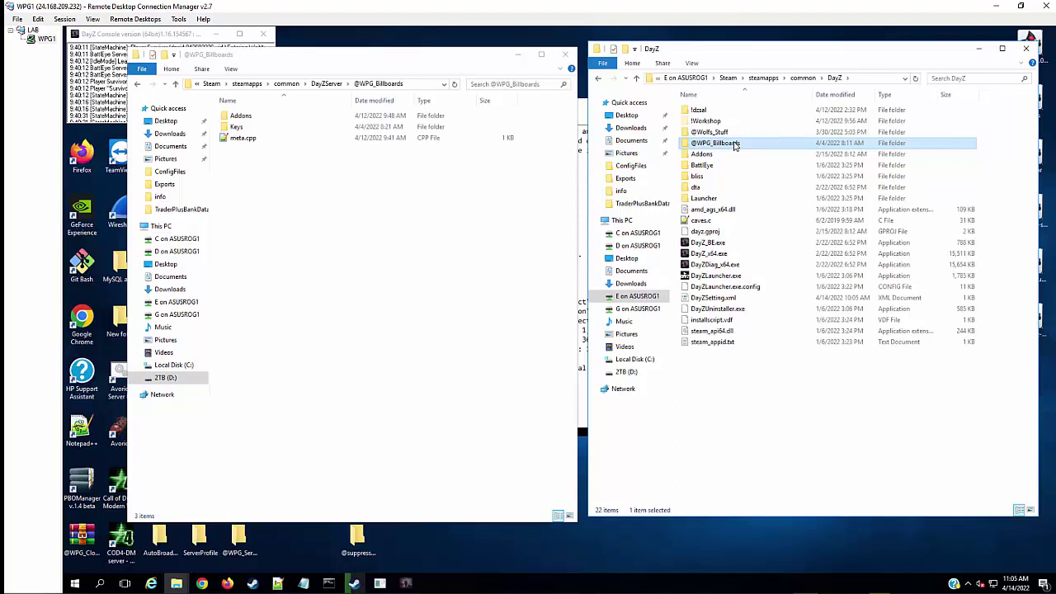
double_click(734, 145)
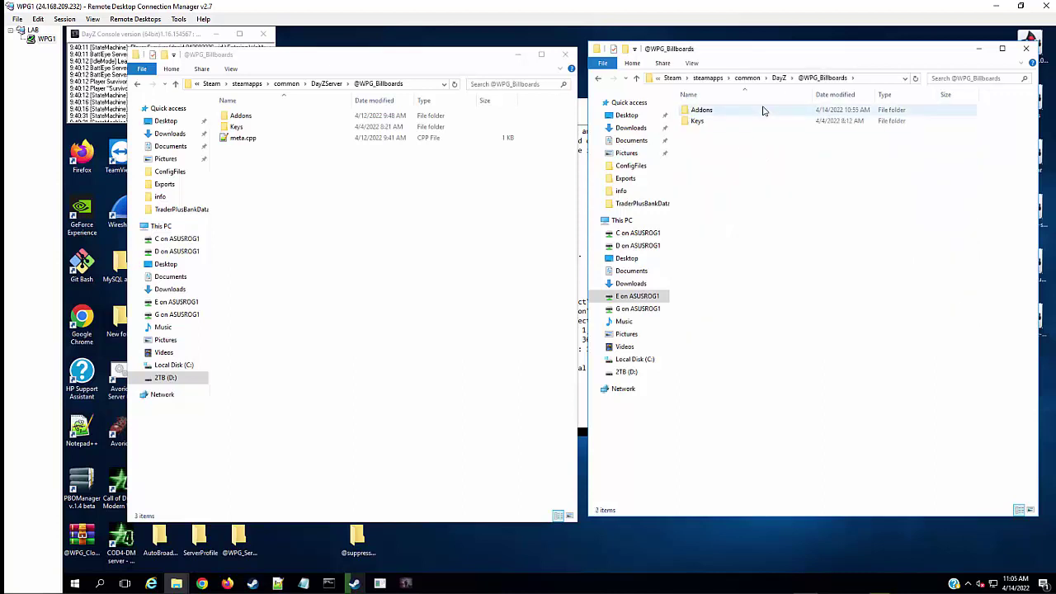
double_click(726, 110)
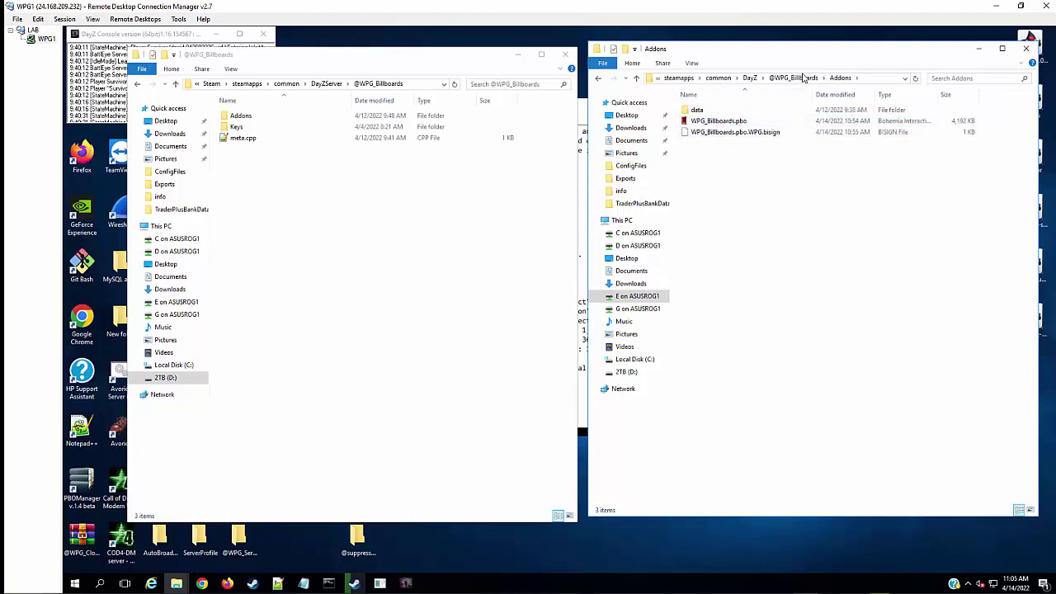
click(803, 77)
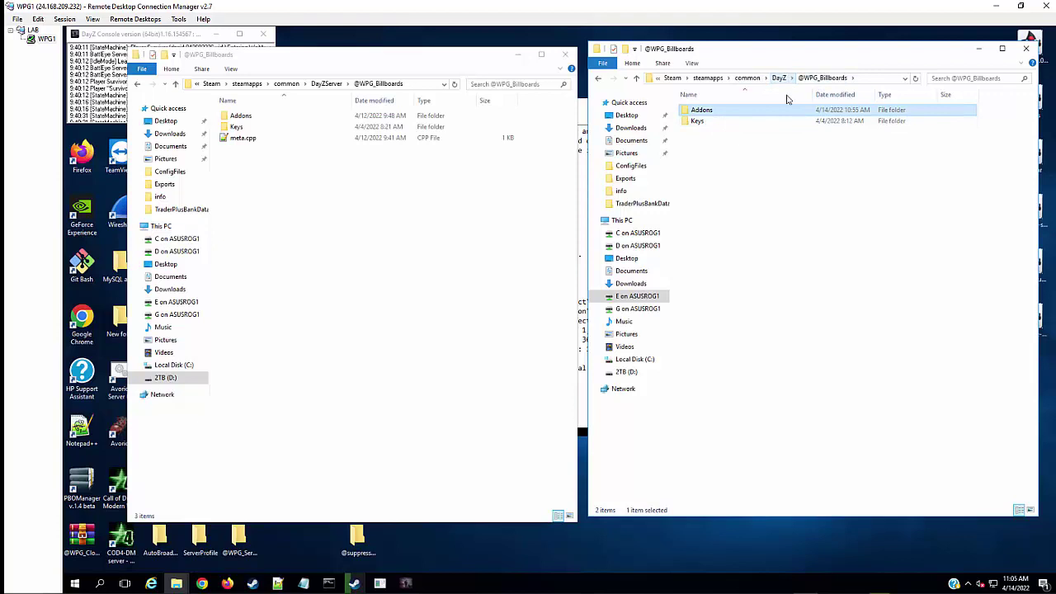
click(779, 77)
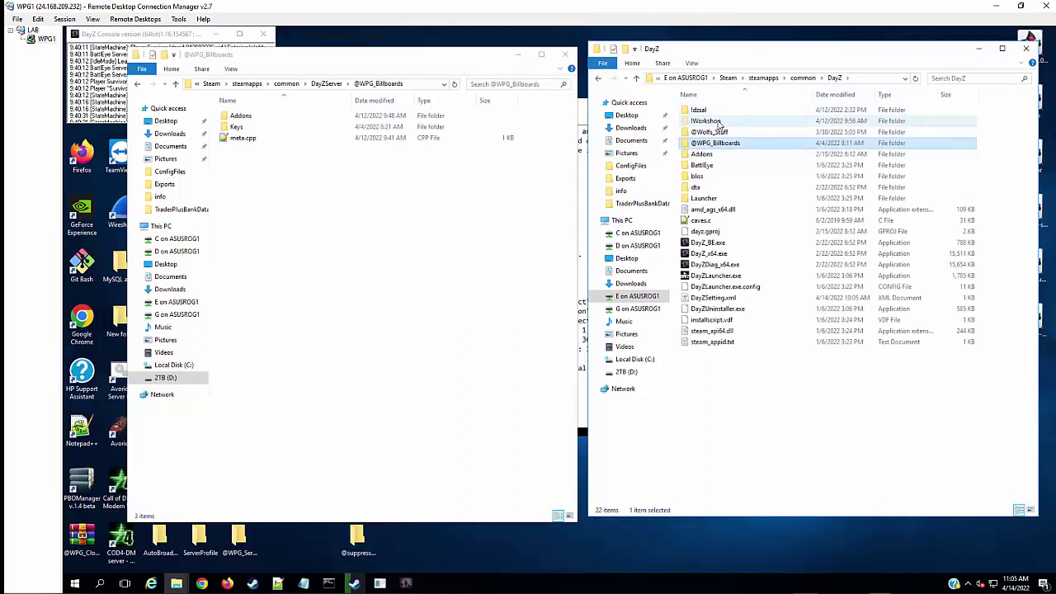
click(706, 121)
double_click(718, 123)
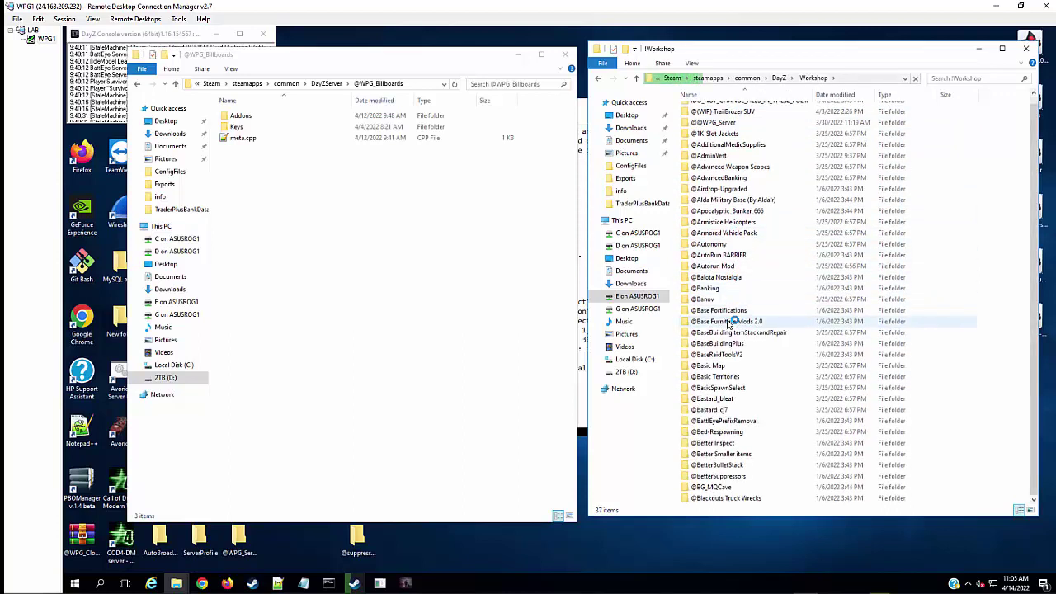
scroll(728, 323, down, 5)
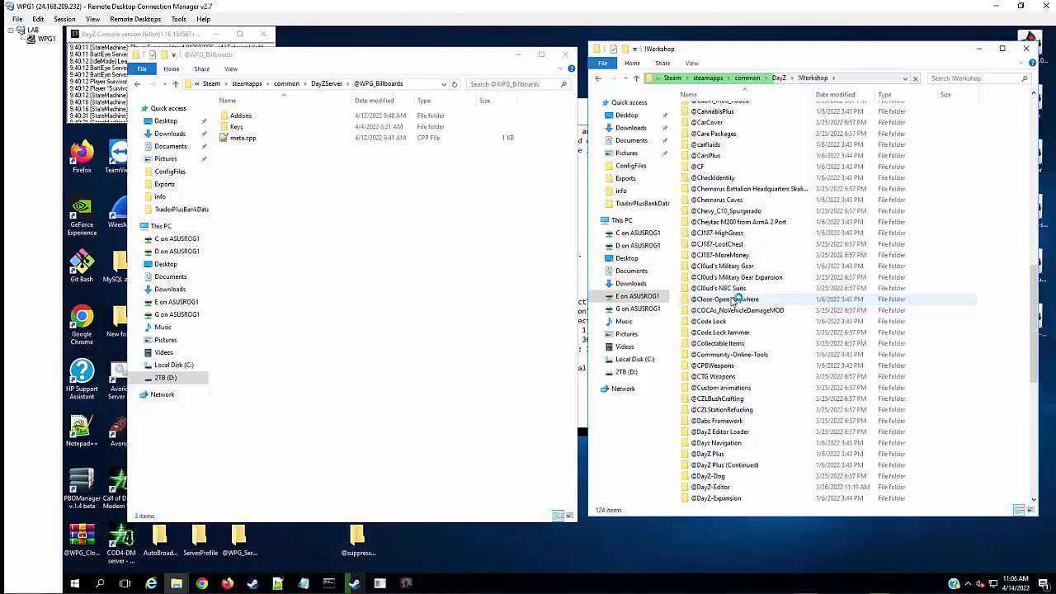
scroll(732, 301, down, 15)
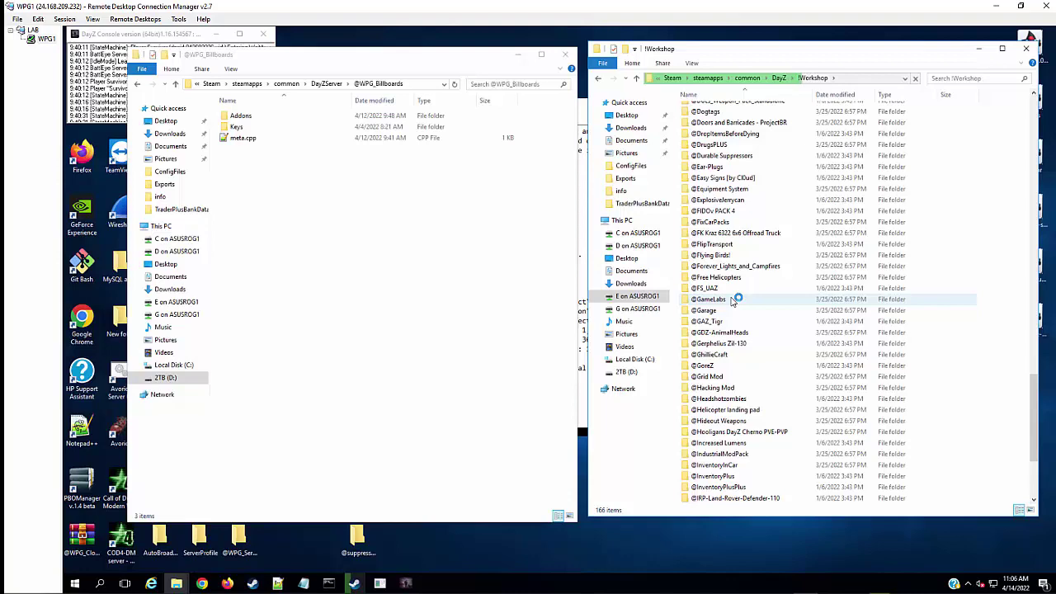
scroll(733, 301, down, 15)
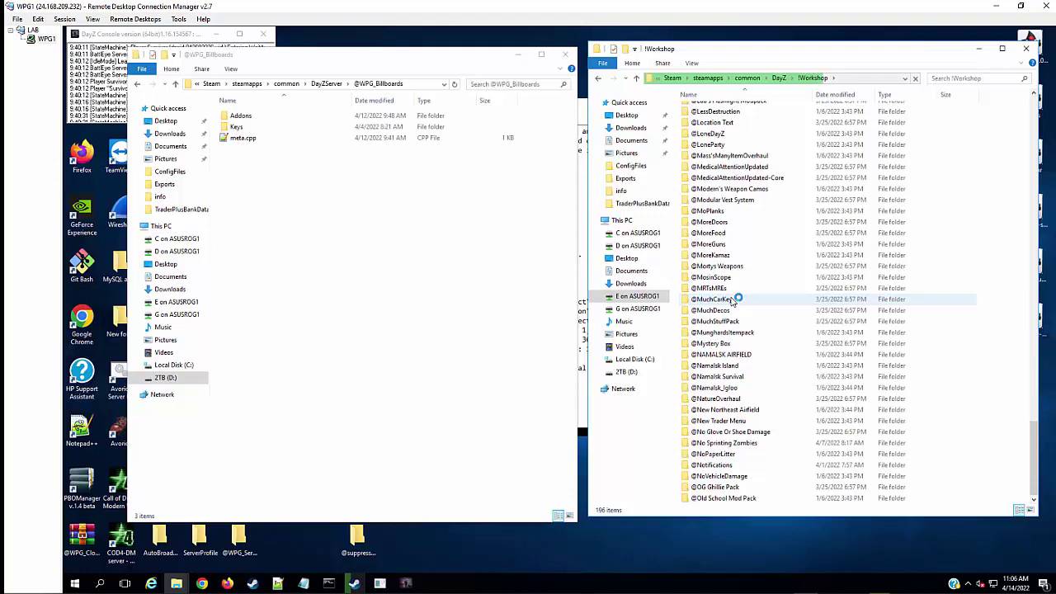
scroll(733, 301, down, 12)
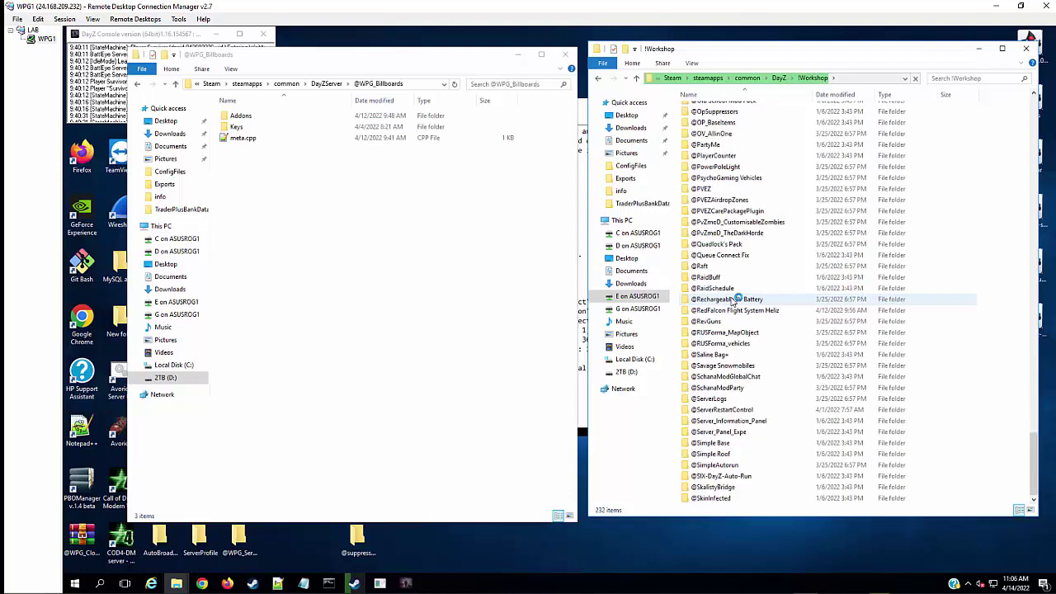
scroll(733, 301, down, 20)
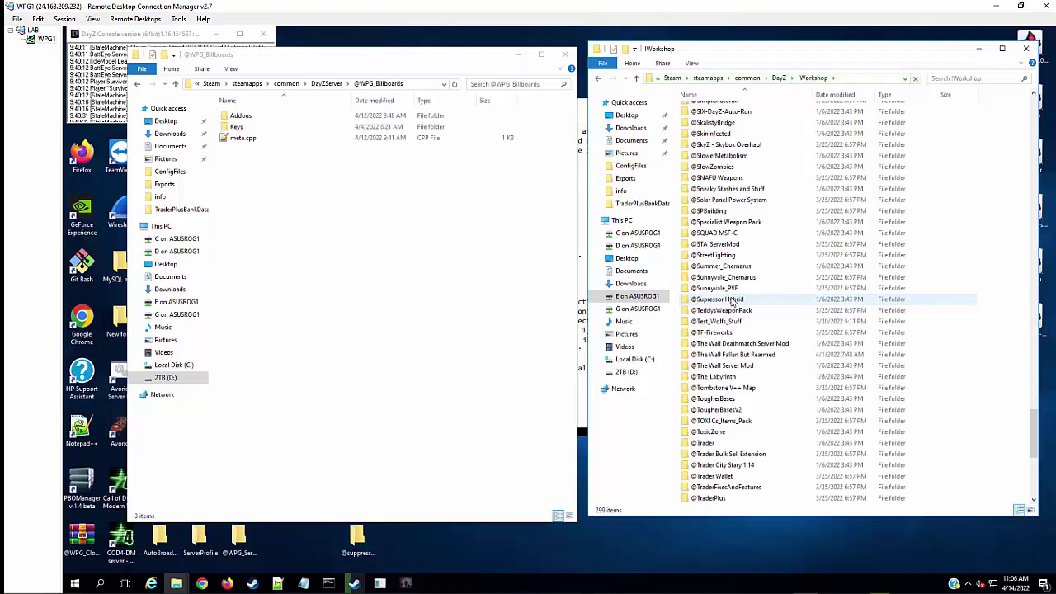
scroll(731, 301, down, 2)
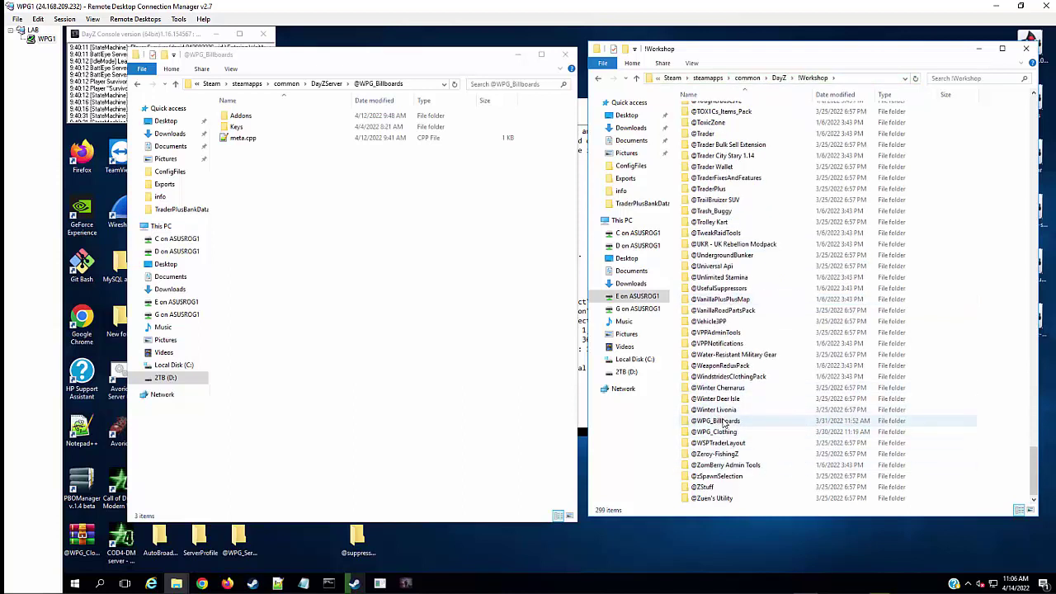
click(724, 424)
double_click(724, 422)
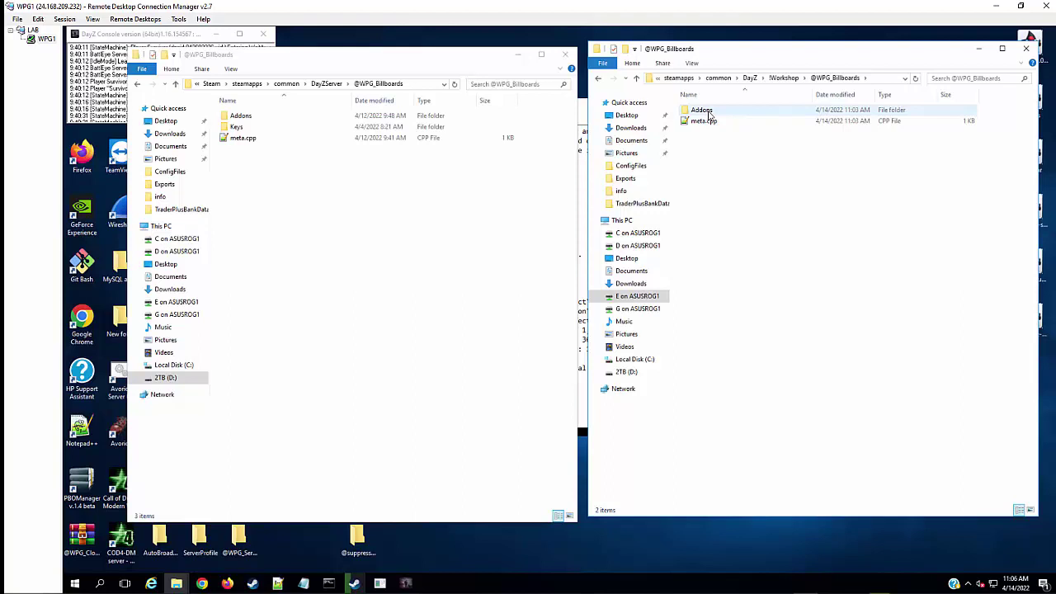
double_click(708, 112)
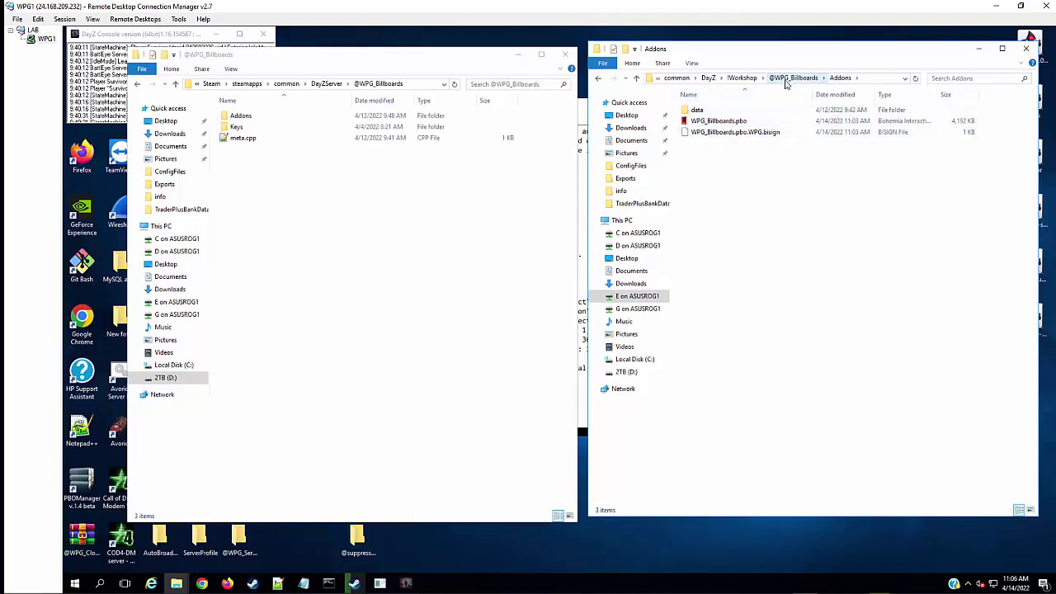
click(789, 79)
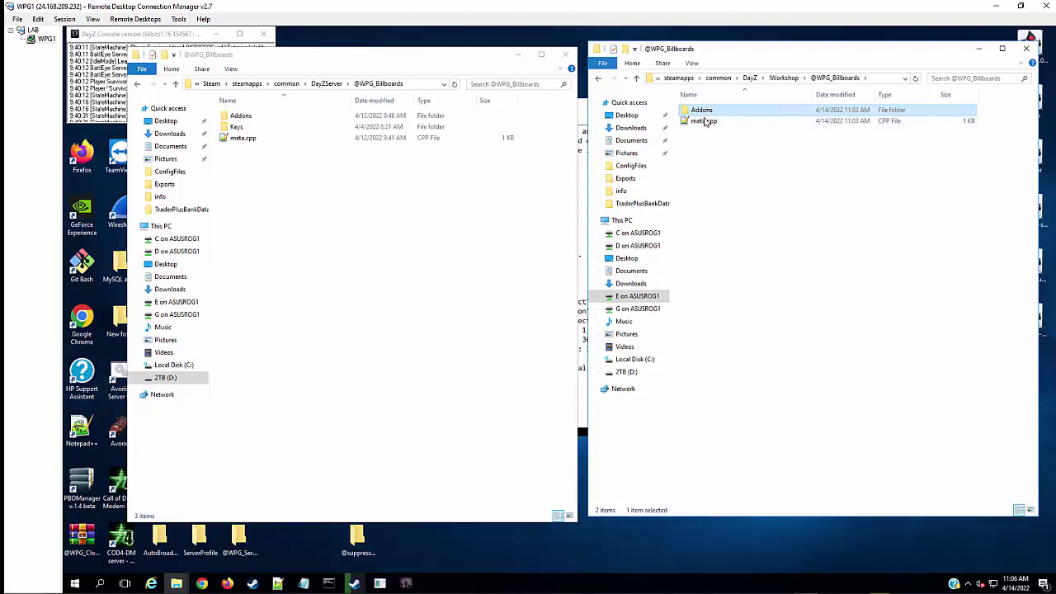
shift+click(704, 121)
drag(706, 114, 366, 219)
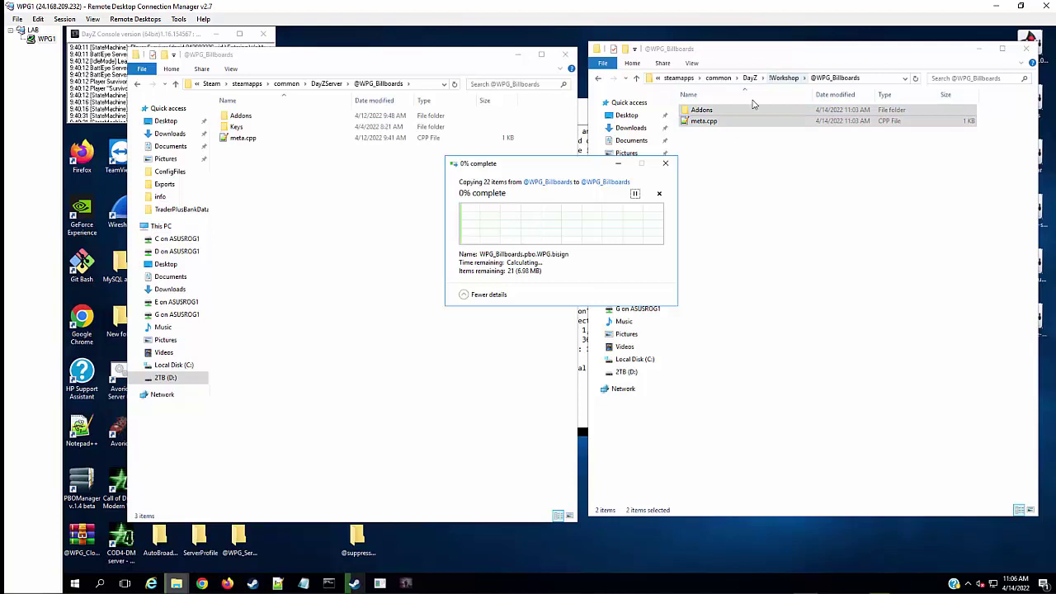
- Replace the server's existing files, which halts with Addons in use, then bring up the server console
drag(583, 169, 450, 189)
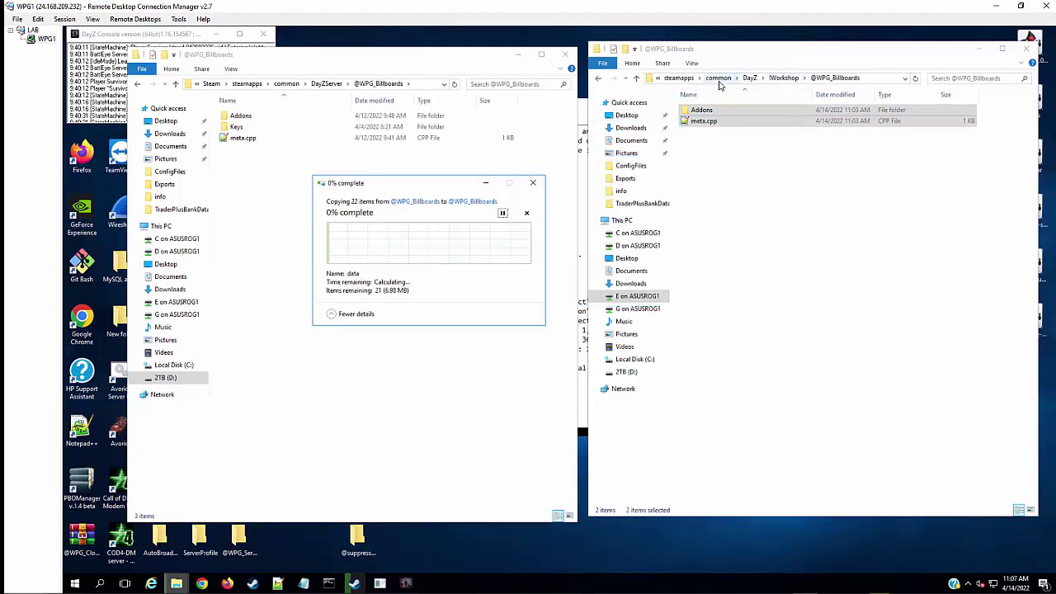
click(749, 78)
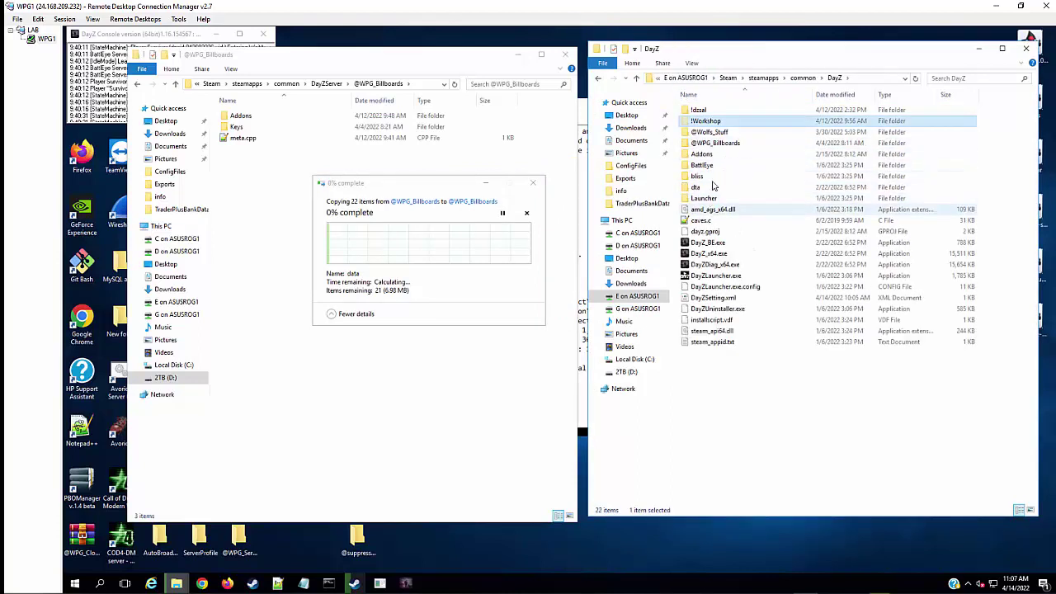
click(716, 143)
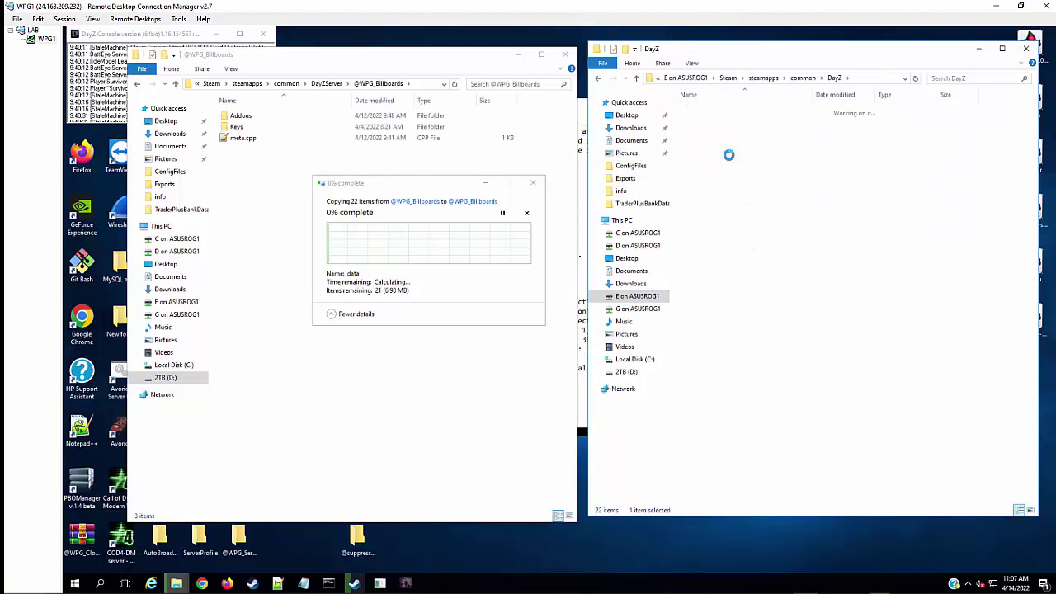
click(696, 122)
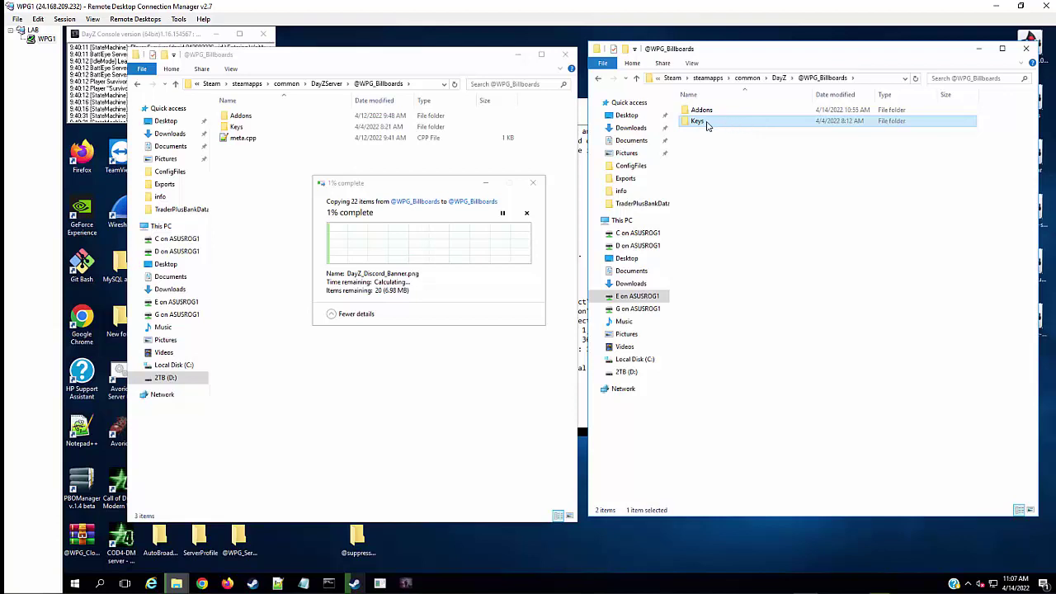
mouse_move(709, 124)
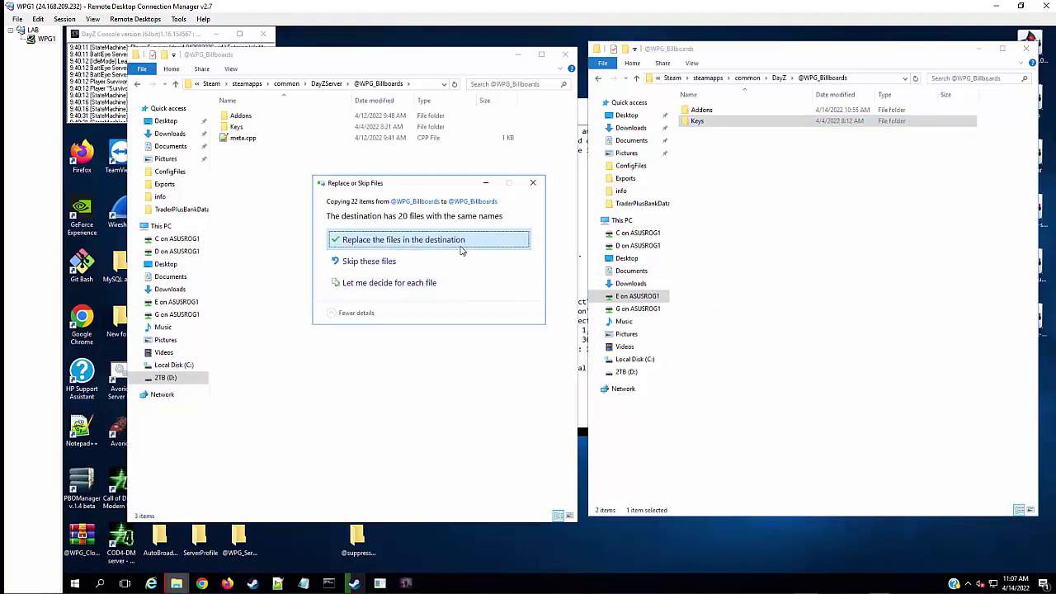
click(462, 241)
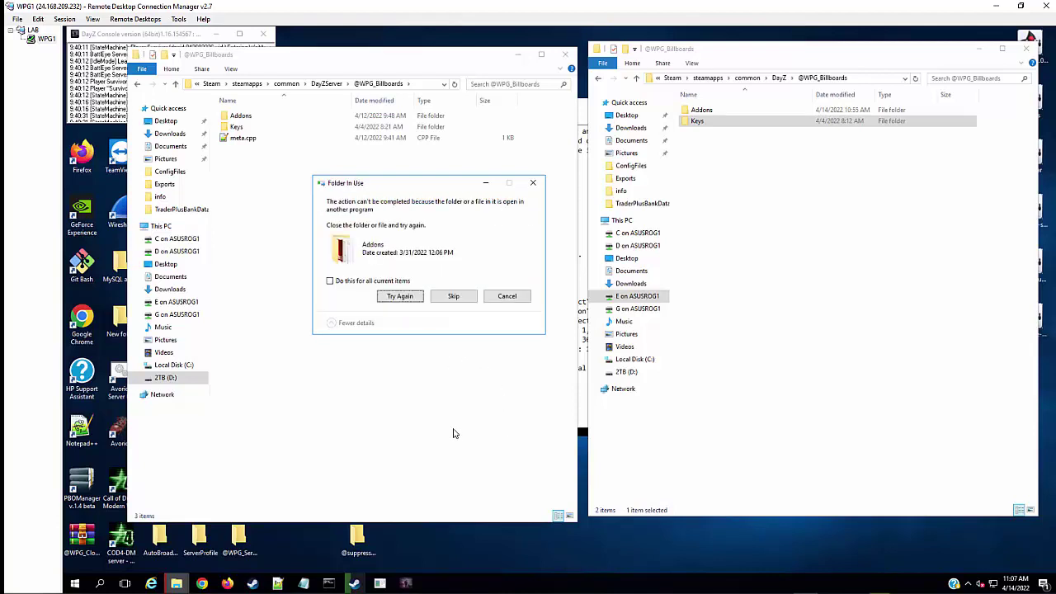
click(403, 584)
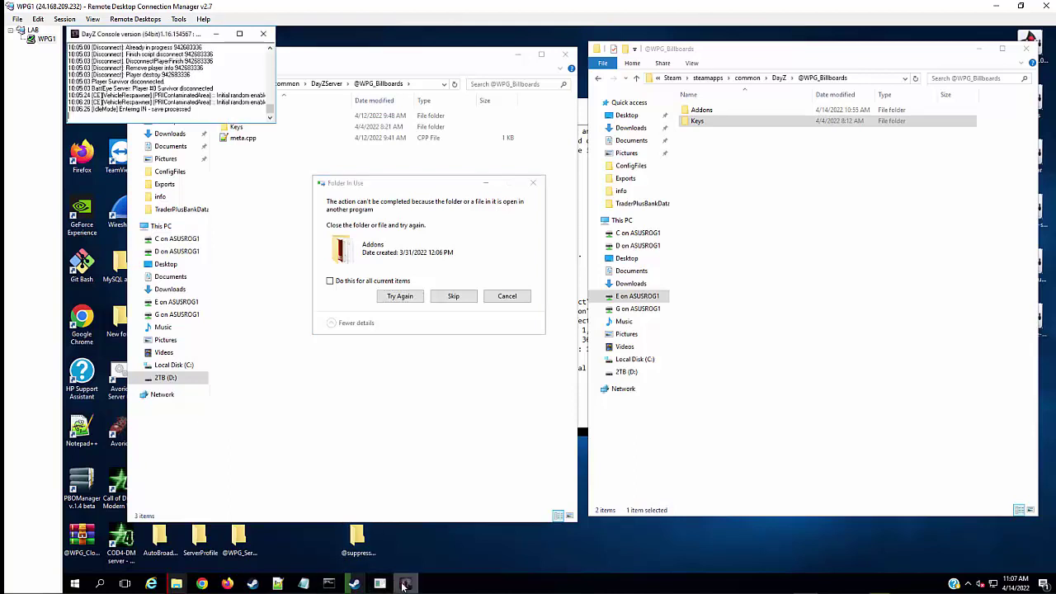
- Rerun the previous taskkill command to stop the DayZ server processes
click(404, 584)
mouse_move(329, 584)
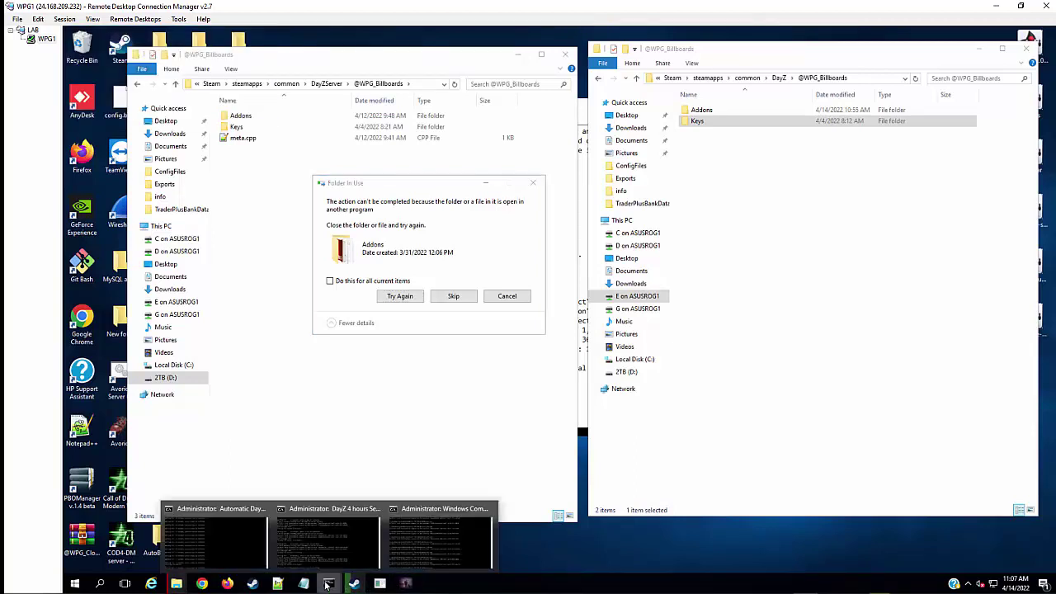
click(451, 531)
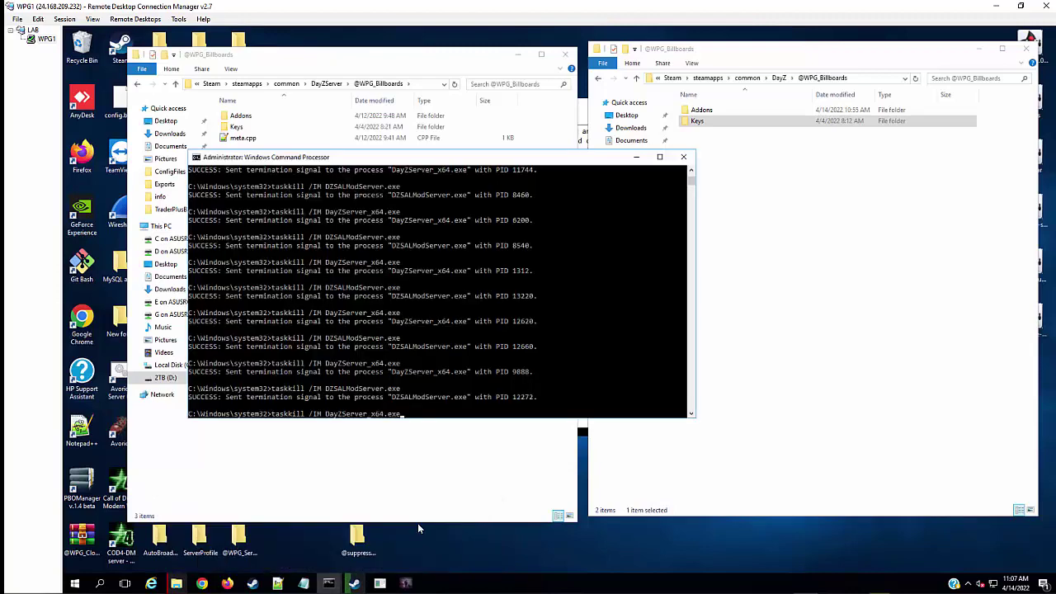
key(Up)
key(Up)
key(Return)
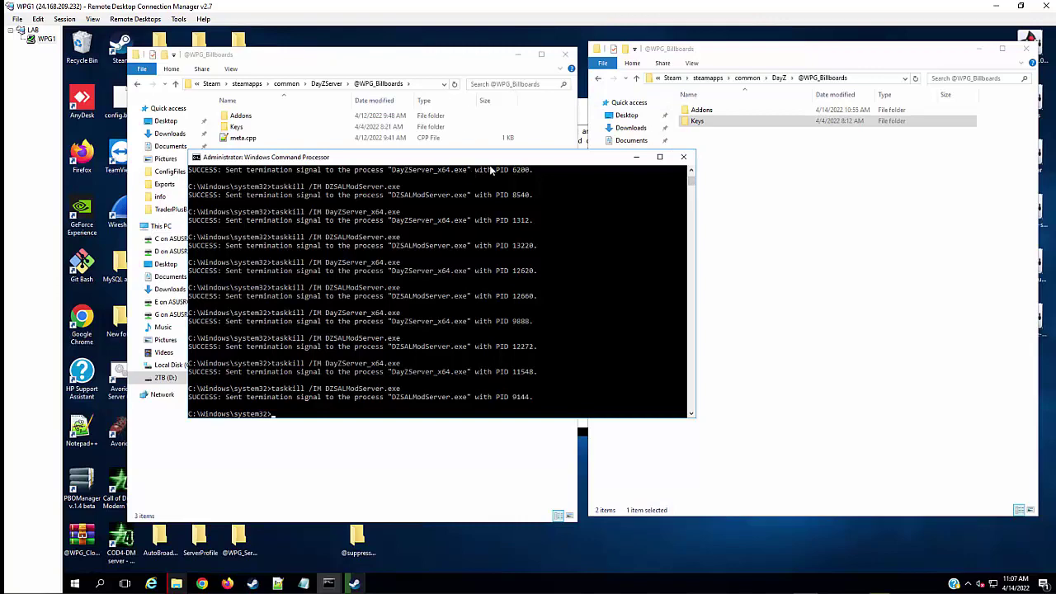
drag(529, 169, 656, 249)
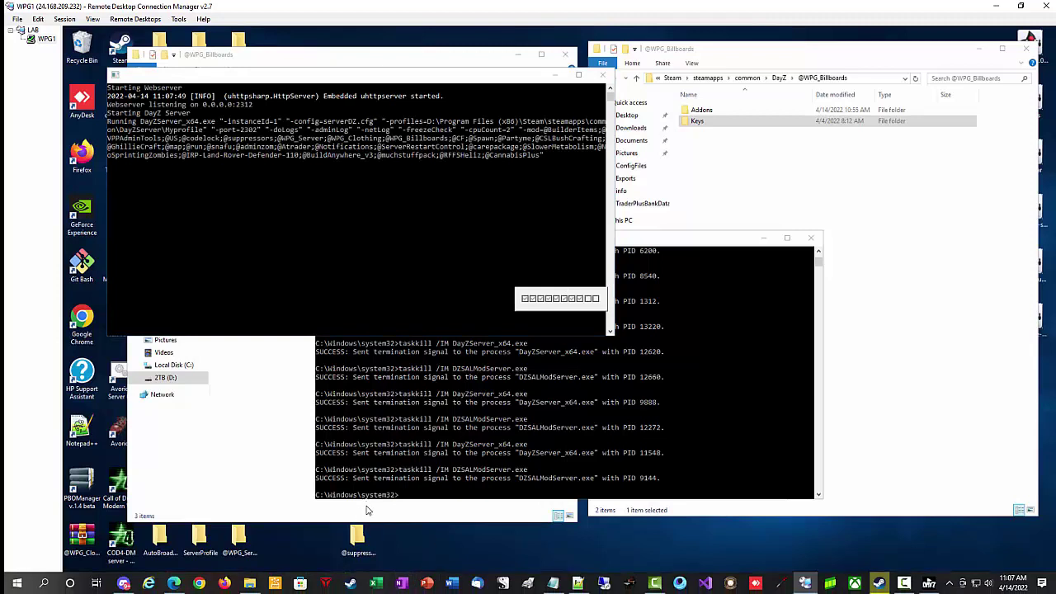
- Terminate the restarter batch job with Ctrl+C and Y, then view the taskkill results
mouse_move(328, 582)
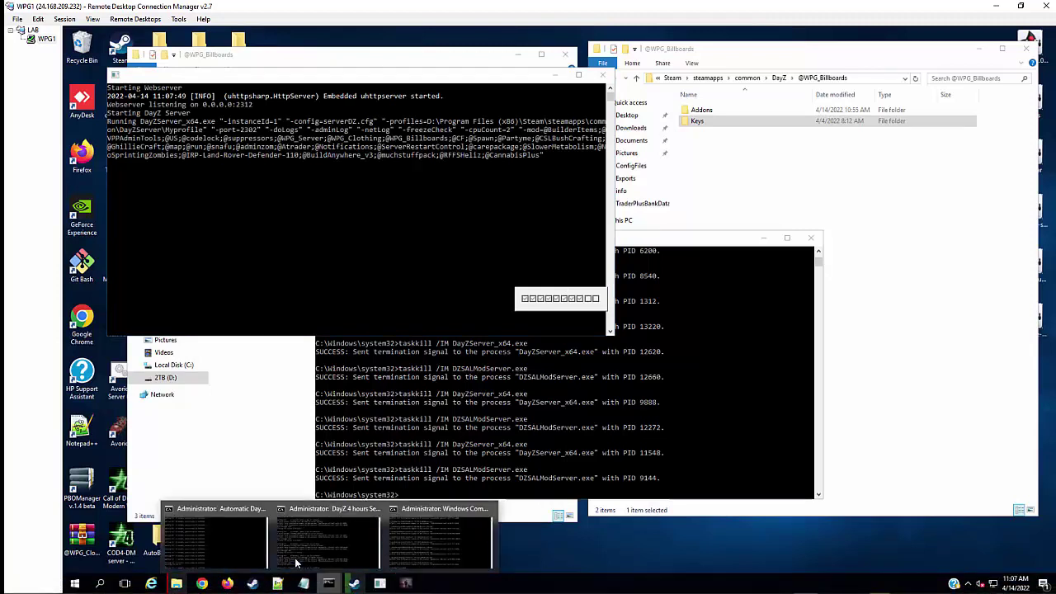
click(230, 541)
key(ctrl+c)
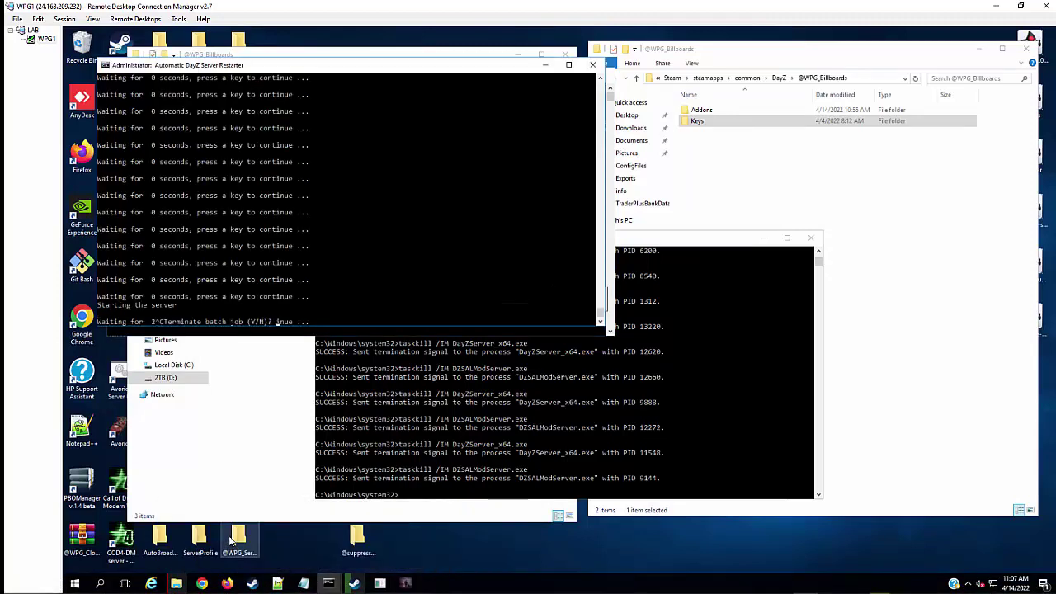
text(y)
key(Return)
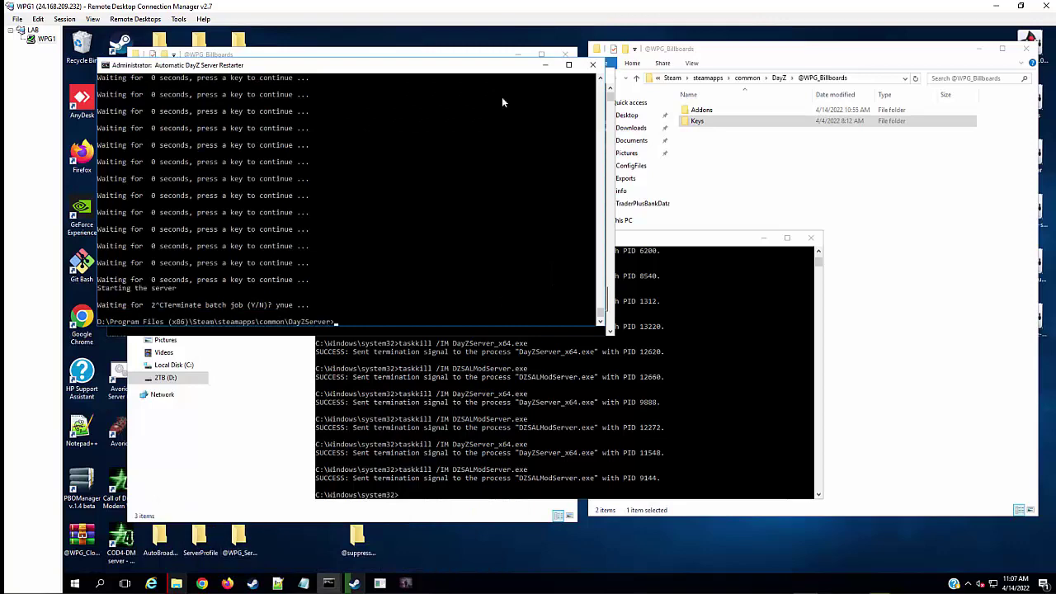
click(517, 55)
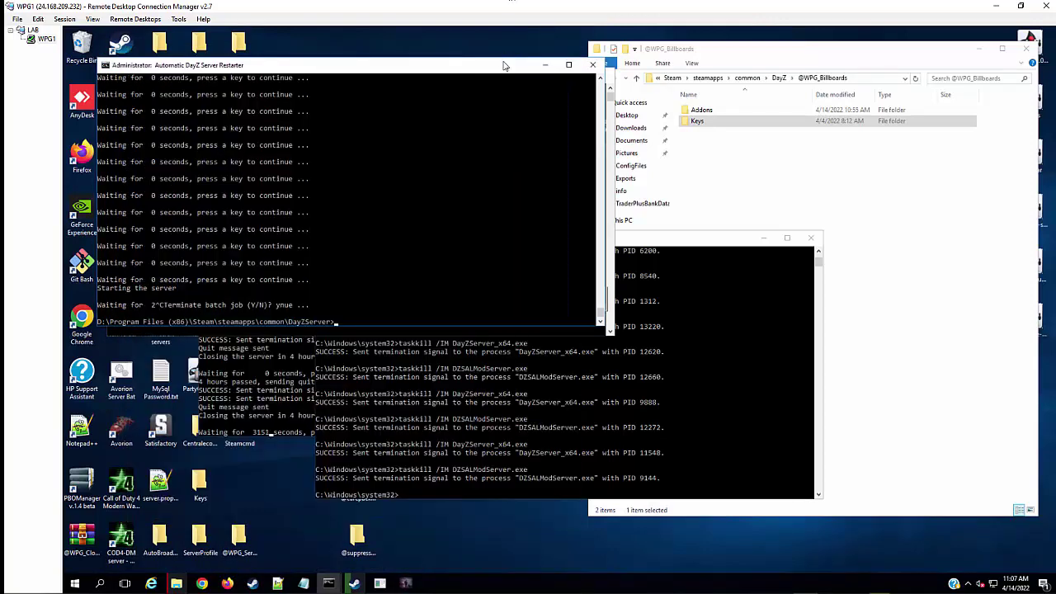
drag(507, 58, 528, 299)
click(721, 242)
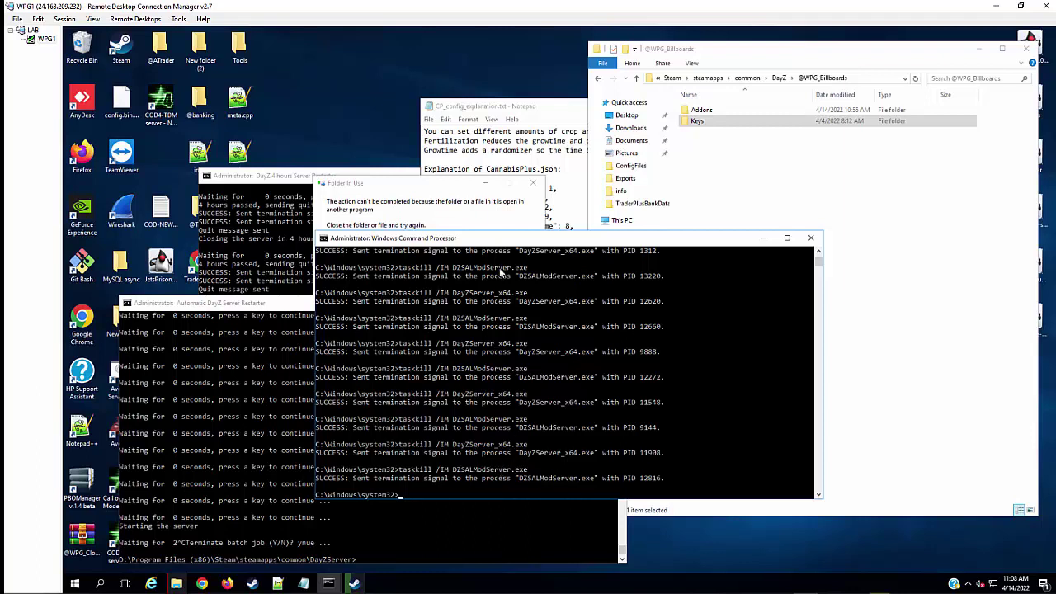
- Retry the blocked Addons folder copy from the Folder In Use warning
click(438, 193)
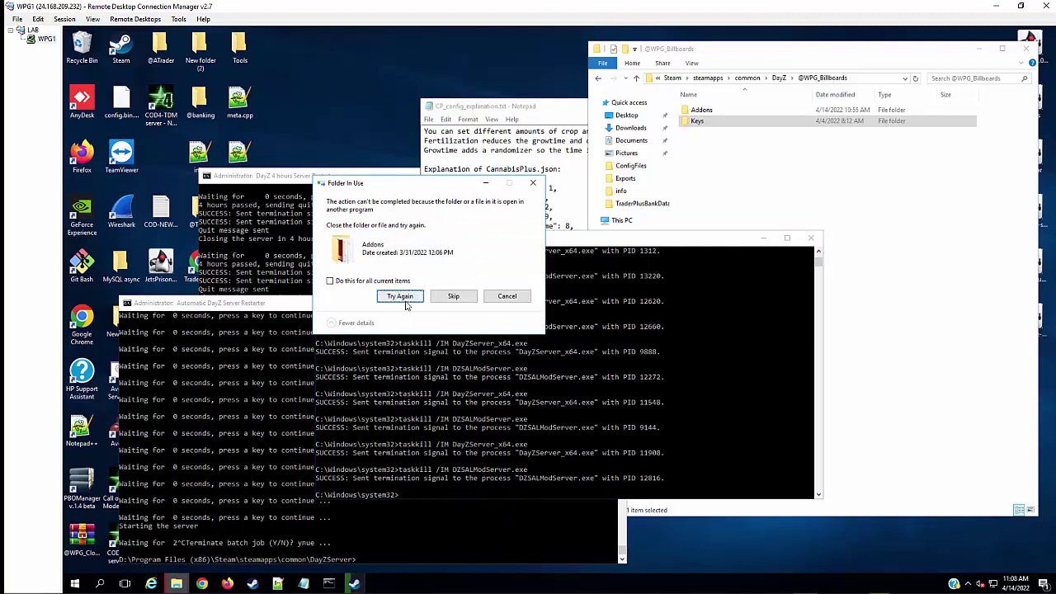
click(405, 299)
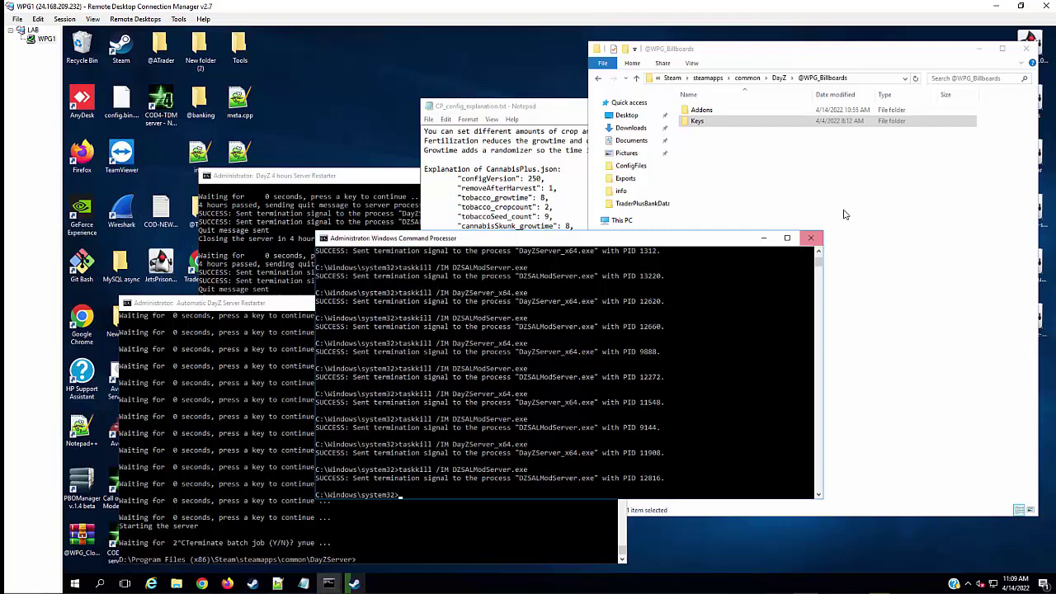
- Rerun DayZAutoRestart.bat and skip its countdown to start the server
click(764, 238)
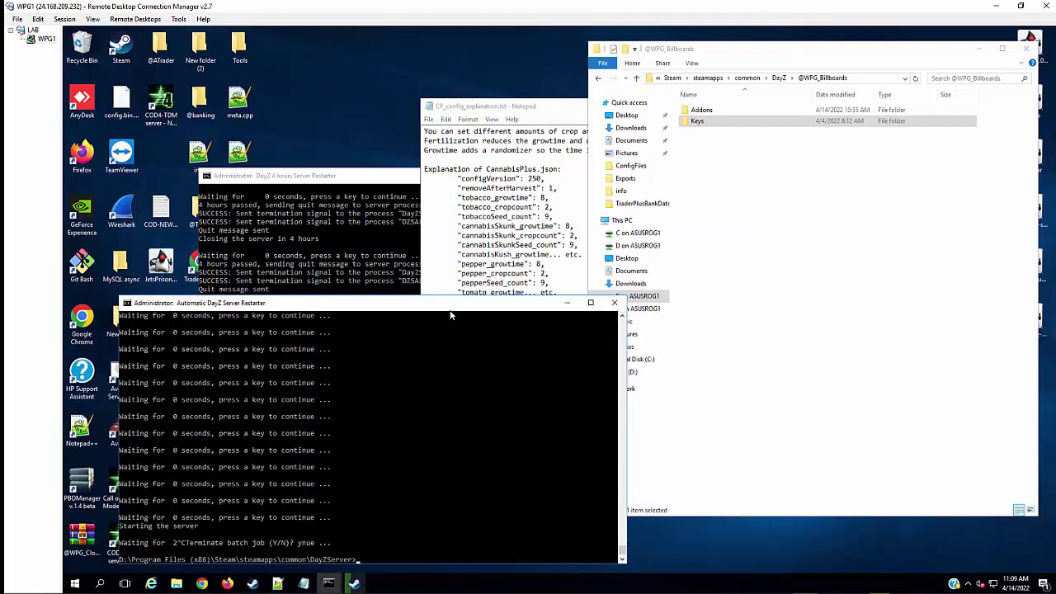
key(Up)
key(Return)
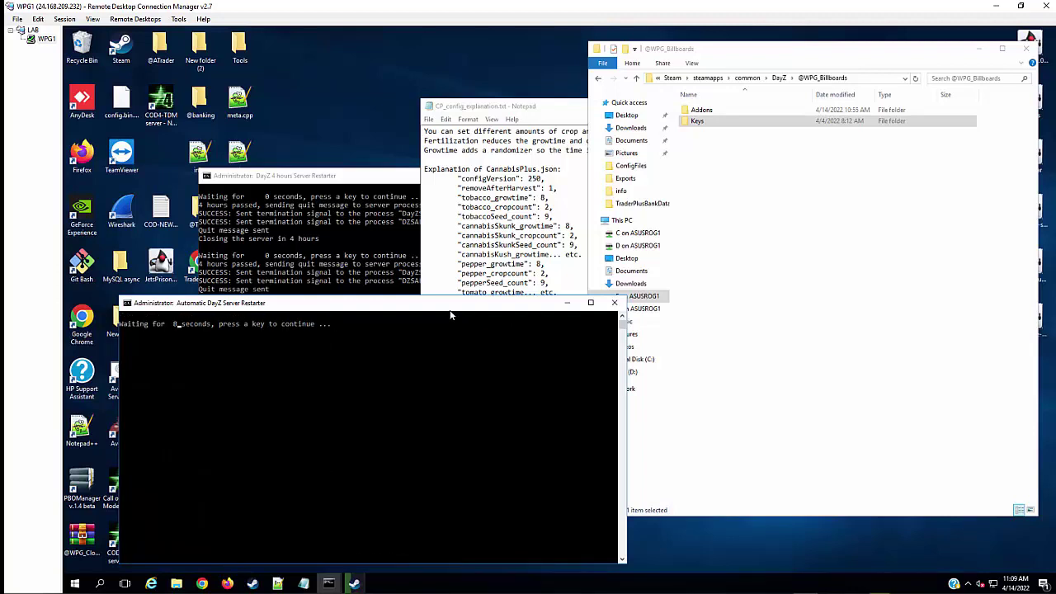
key(Return)
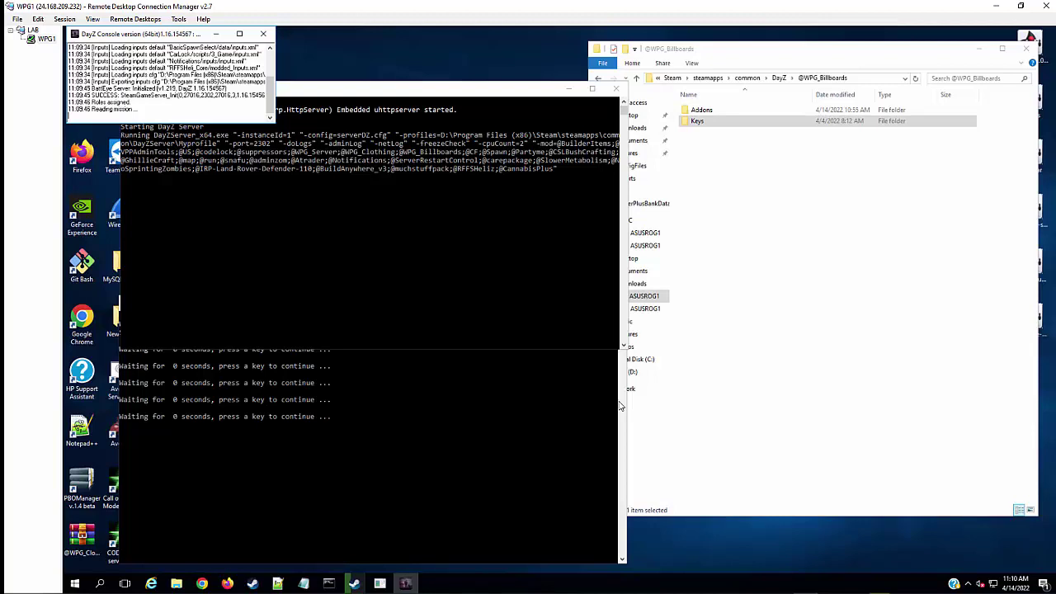
click(875, 52)
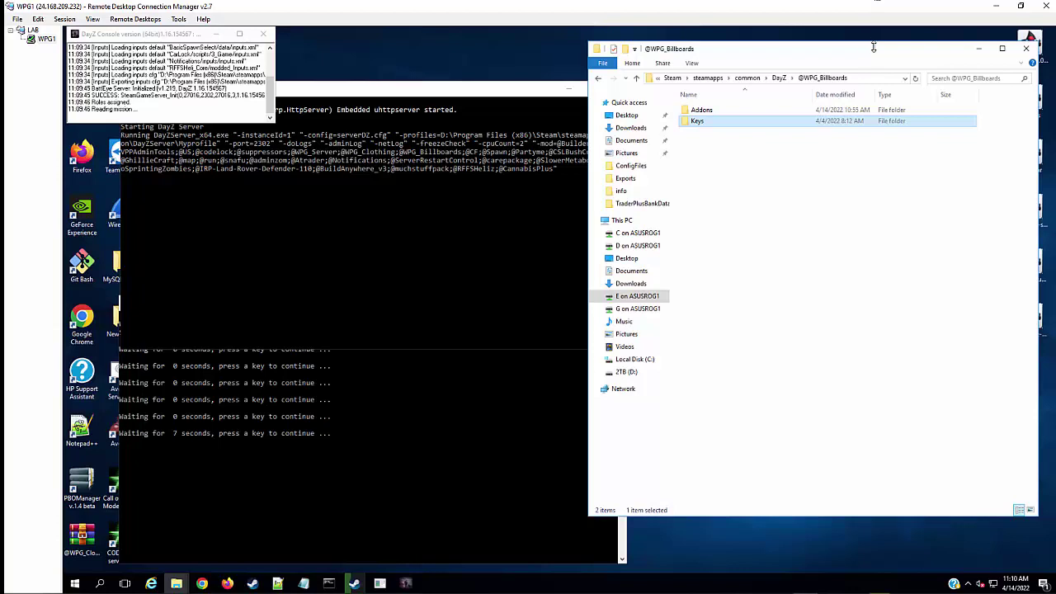
mouse_move(873, 47)
mouse_down()
mouse_move(898, 51)
mouse_move(882, 50)
mouse_up()
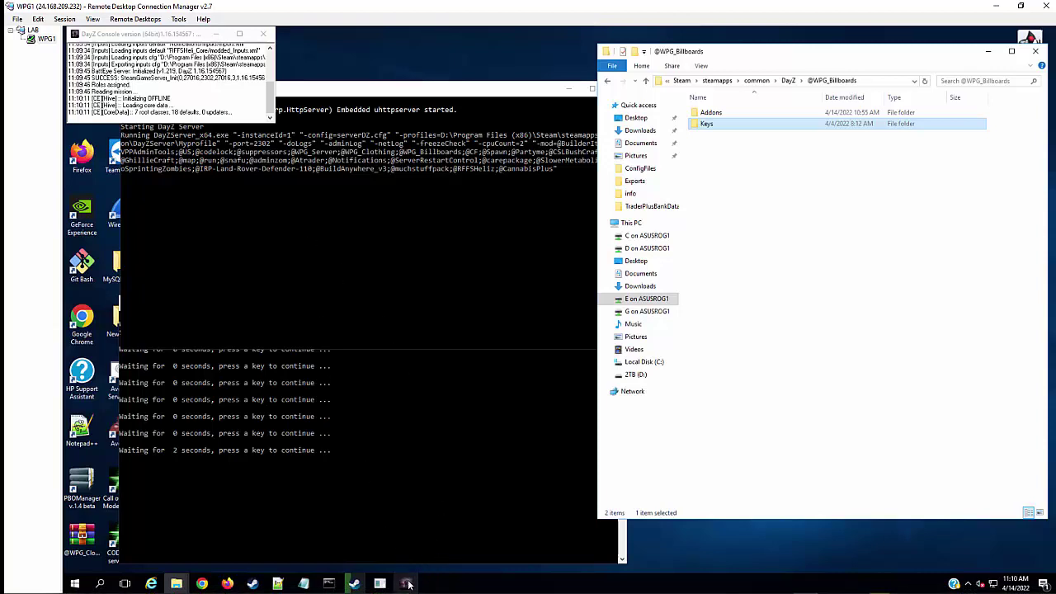
mouse_move(408, 584)
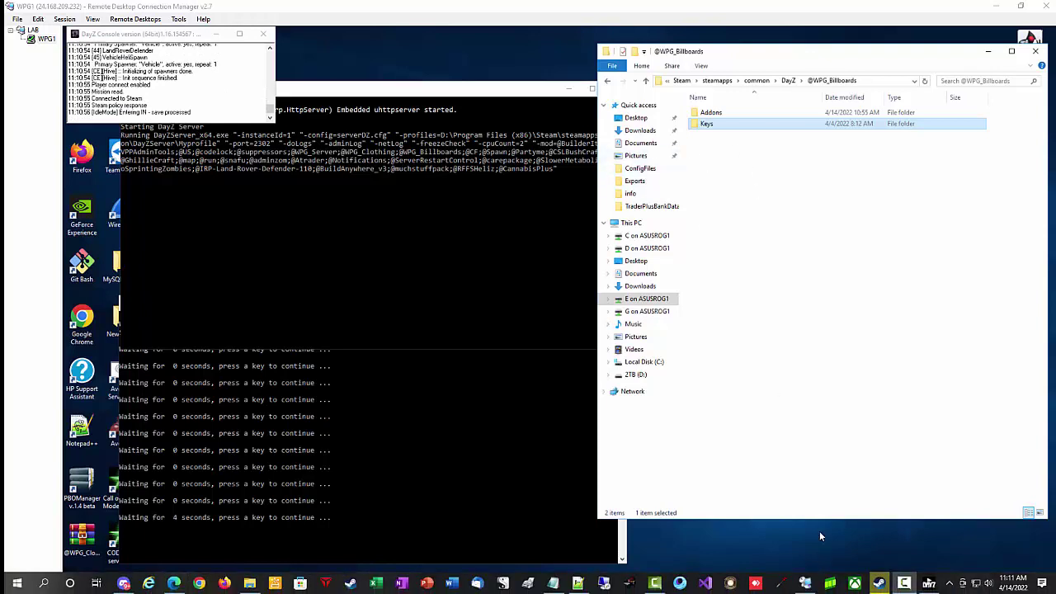
- Join the WPG server from the DayZ Launcher, setting up all its required mods
click(927, 583)
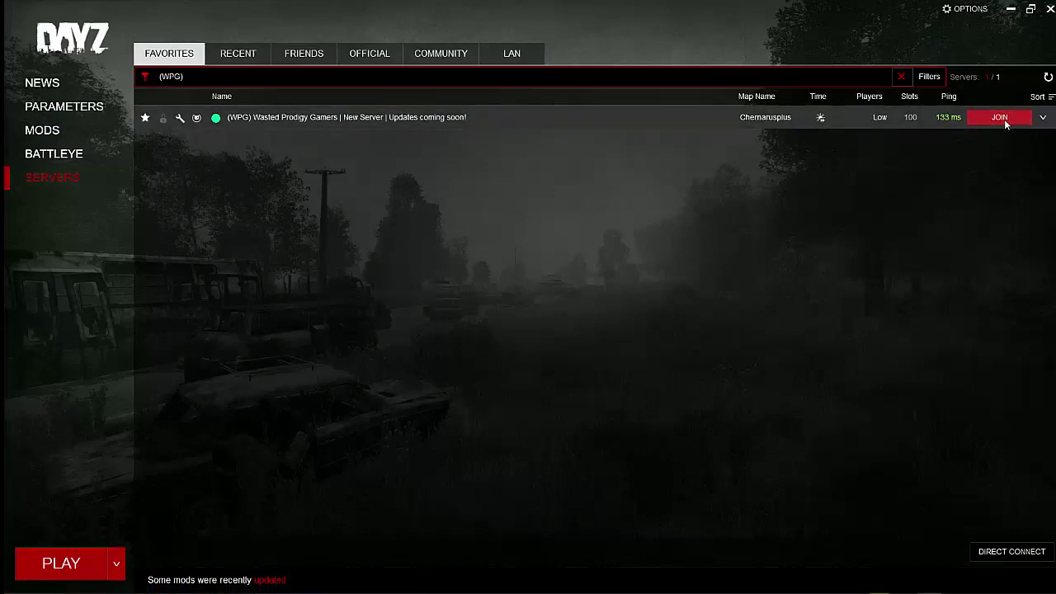
click(1004, 118)
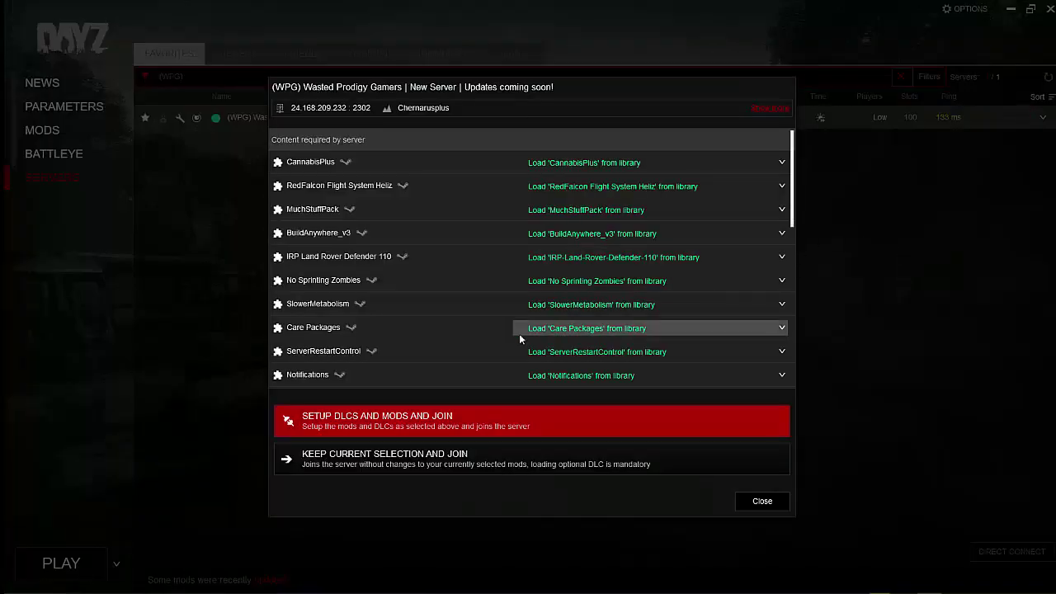
scroll(393, 203, down, 10)
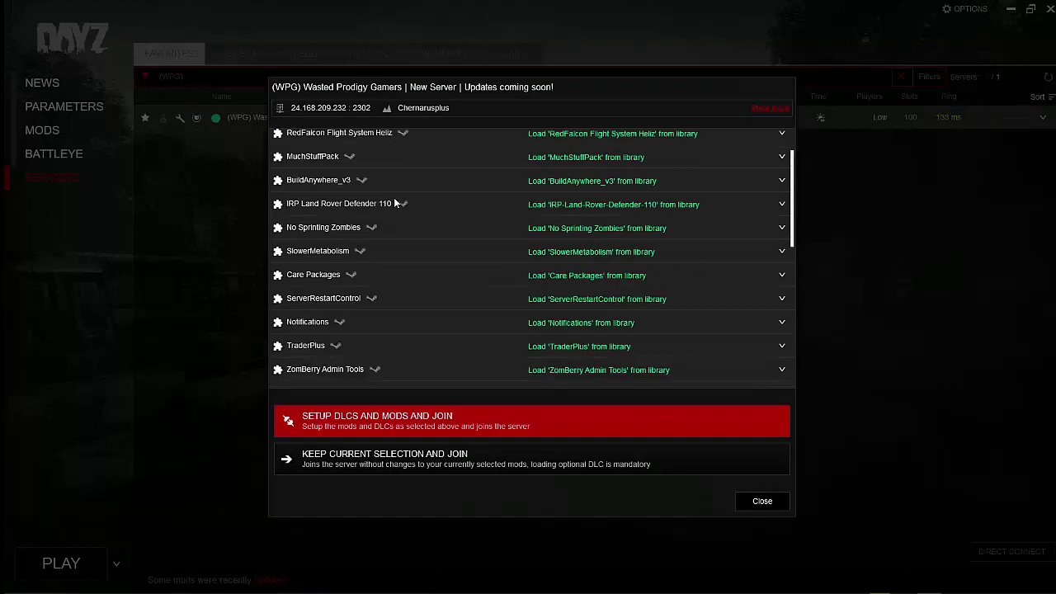
scroll(393, 197, down, 2)
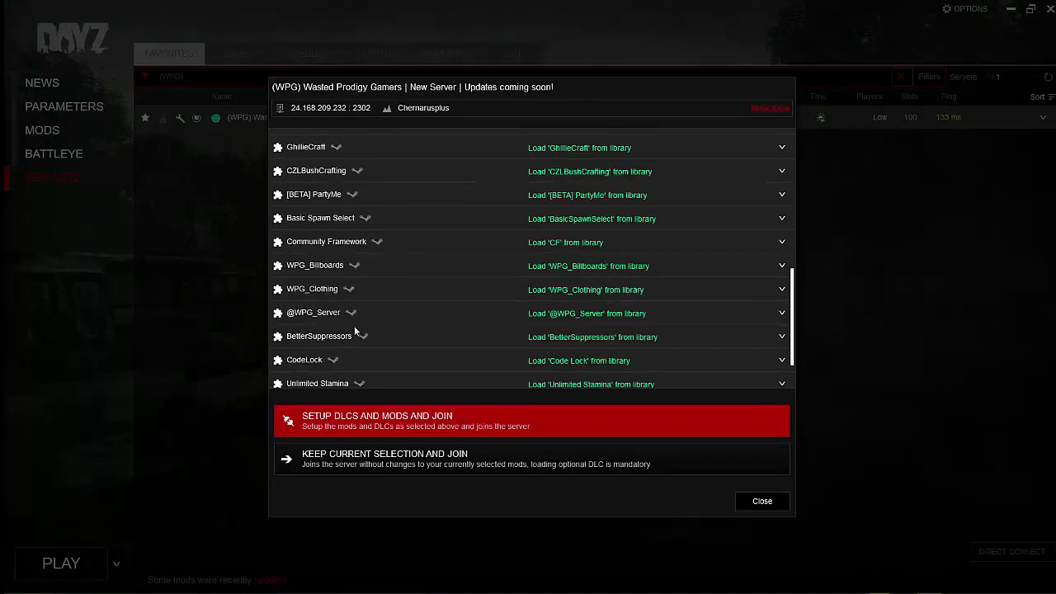
click(438, 422)
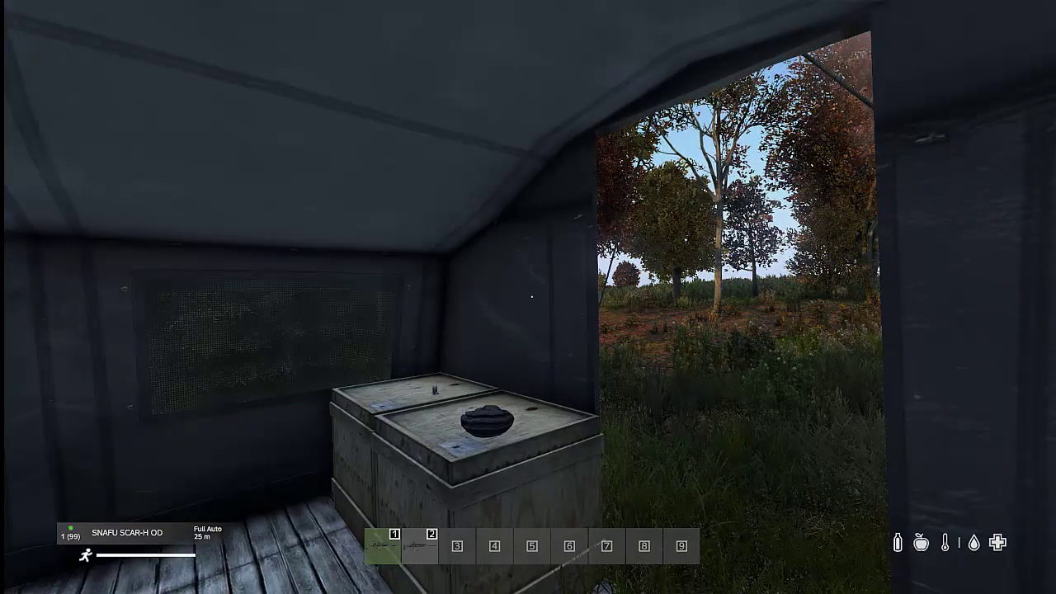
- Walk out of the tent along the forest path and open V++ Admin Tools with Y
key(w)
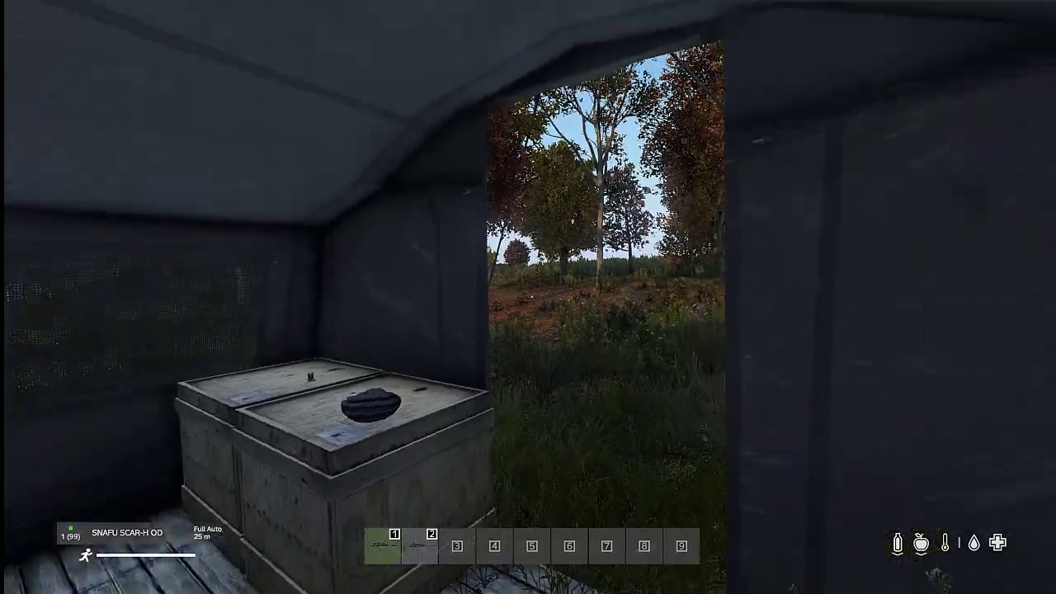
key(w)
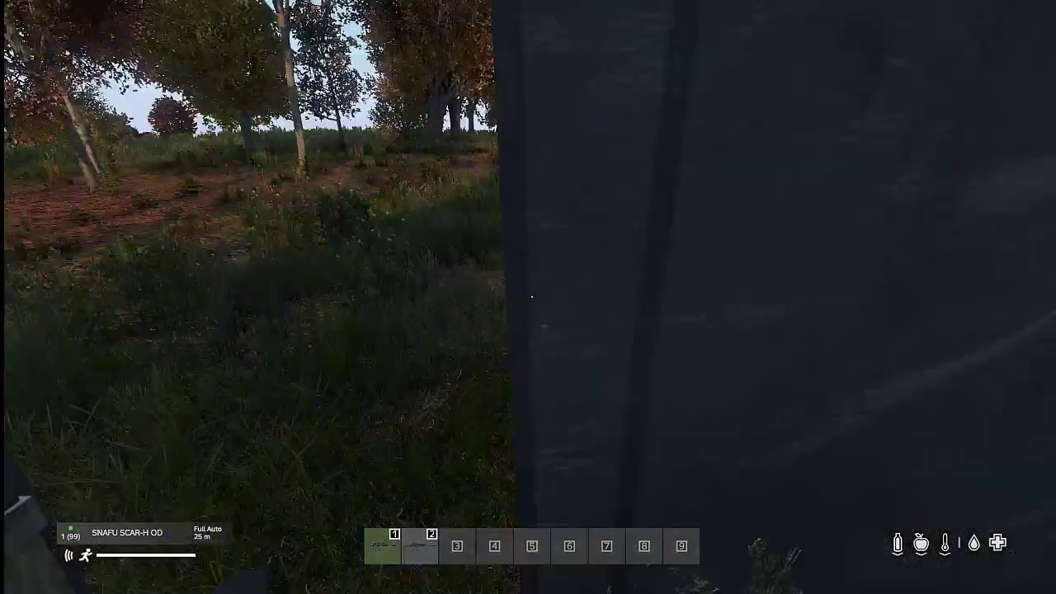
key(w)
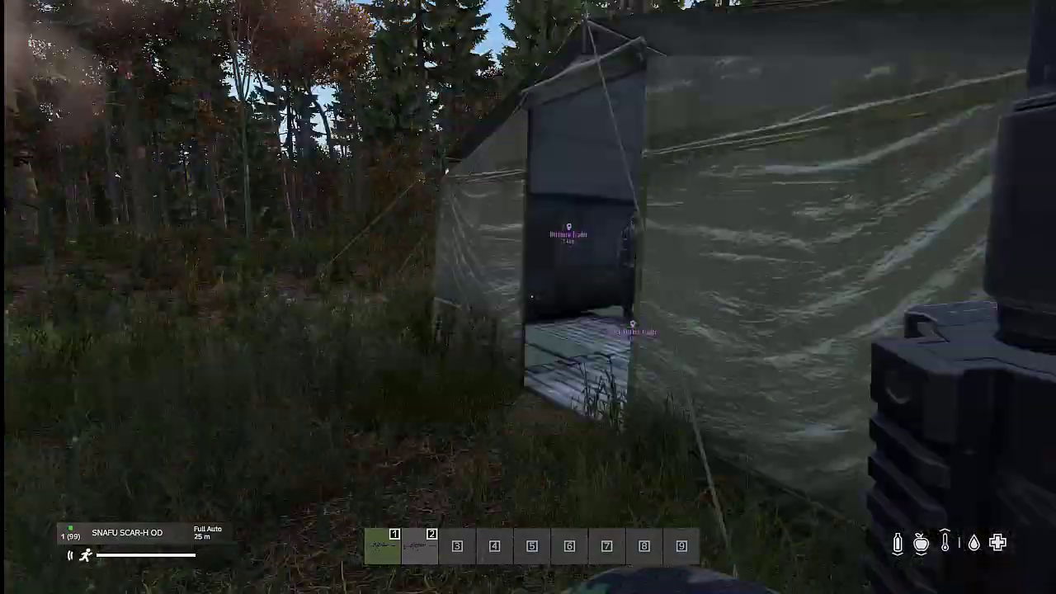
key(w)
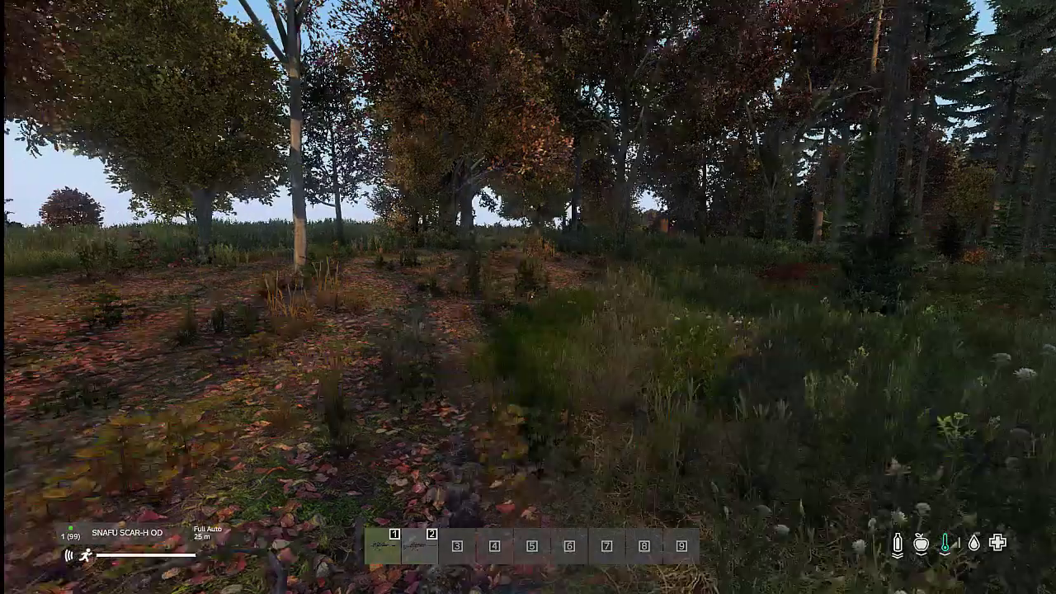
key(w)
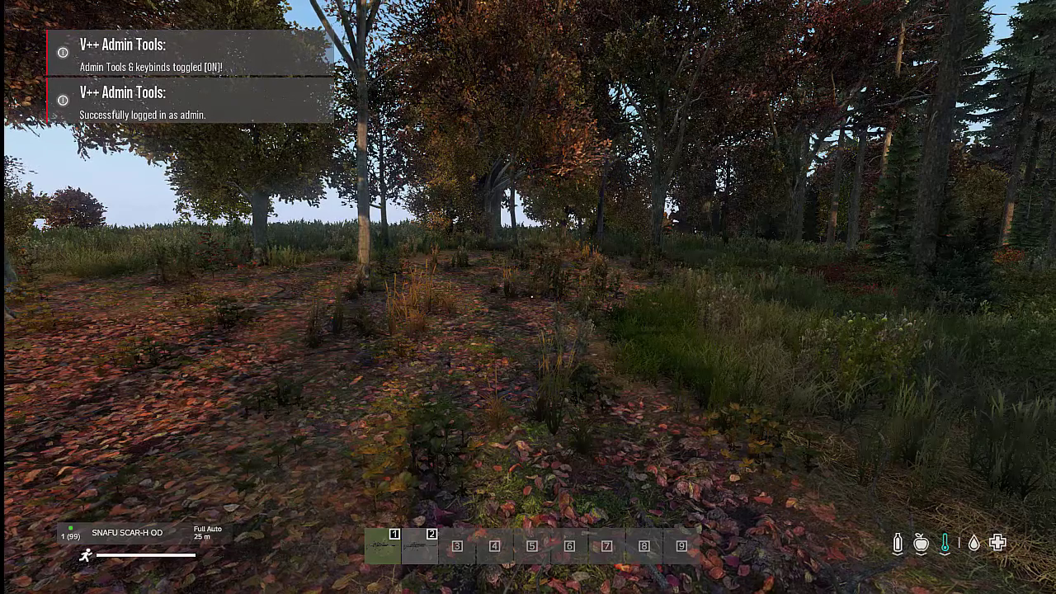
key(y)
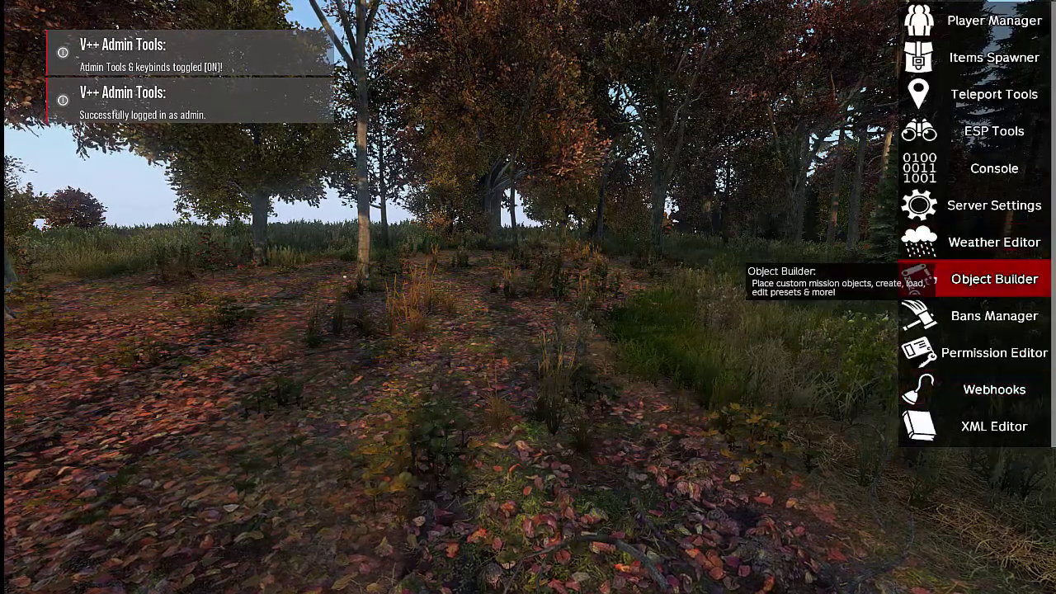
- Open the Object Builder and search the item list for 'land_bil'
click(922, 281)
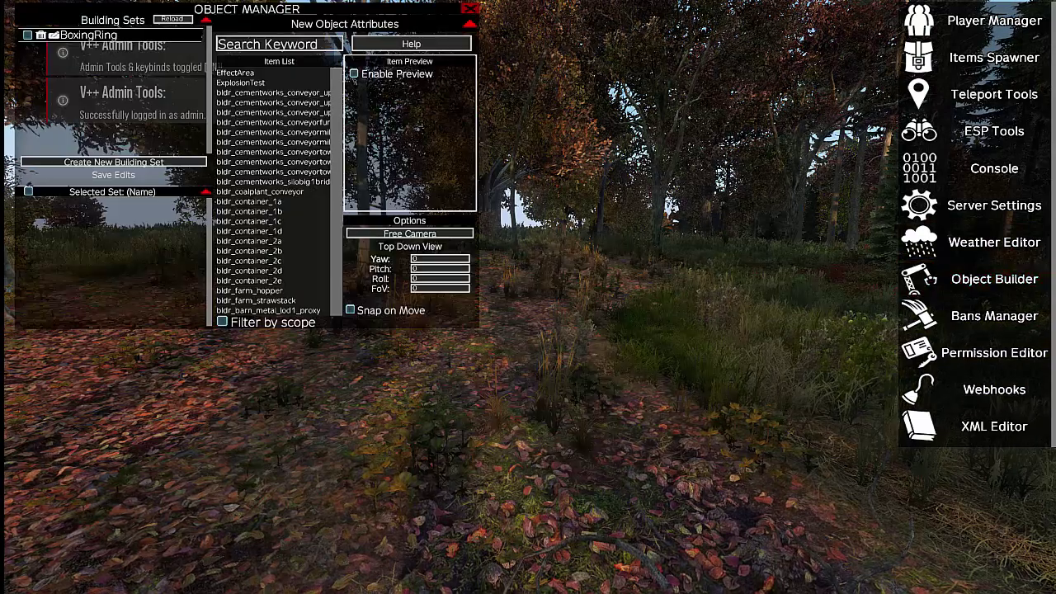
click(279, 44)
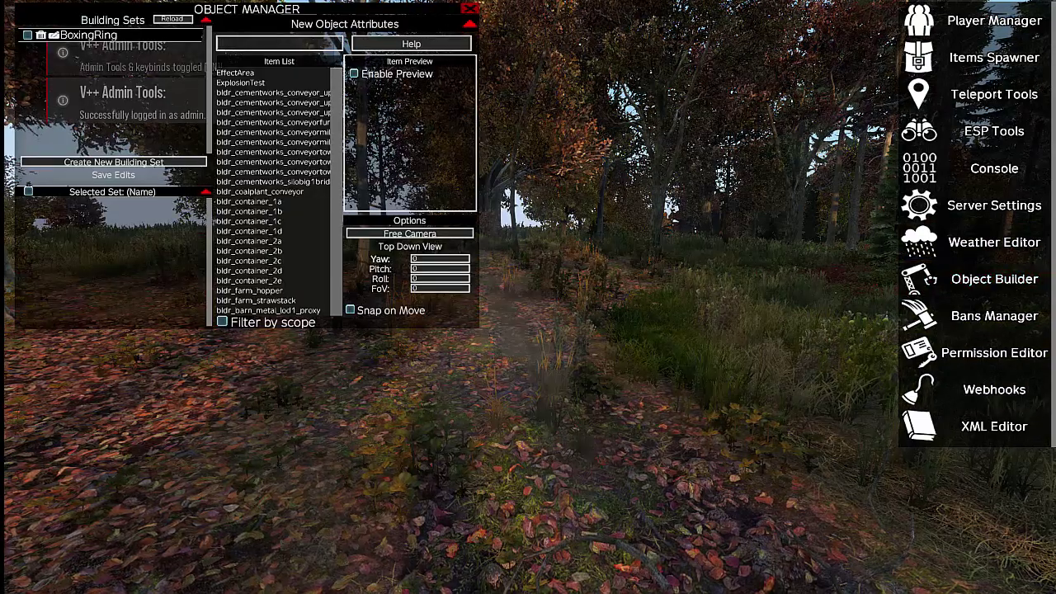
text(land)
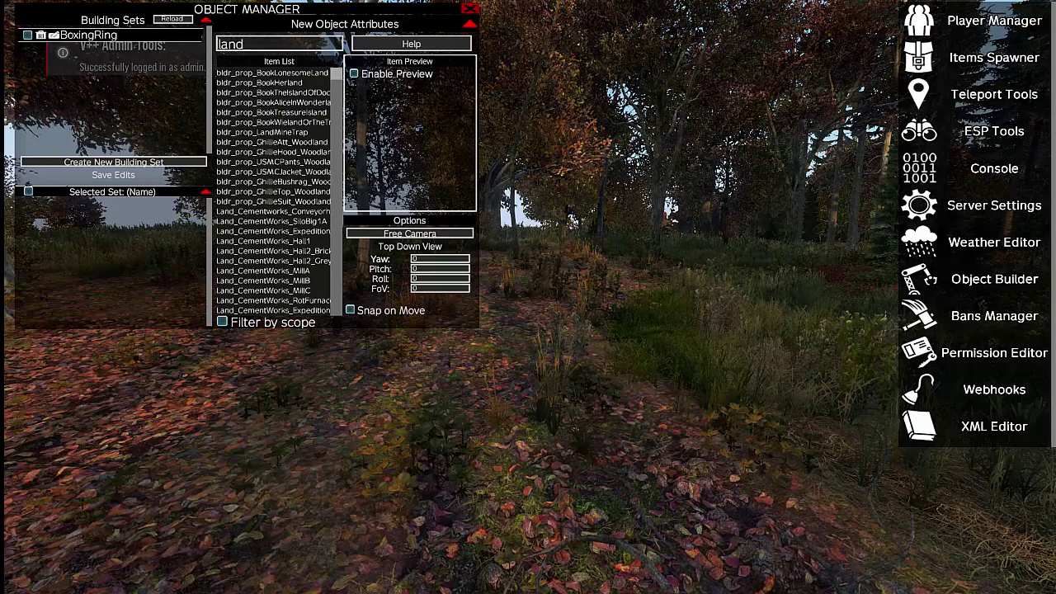
text(_bil)
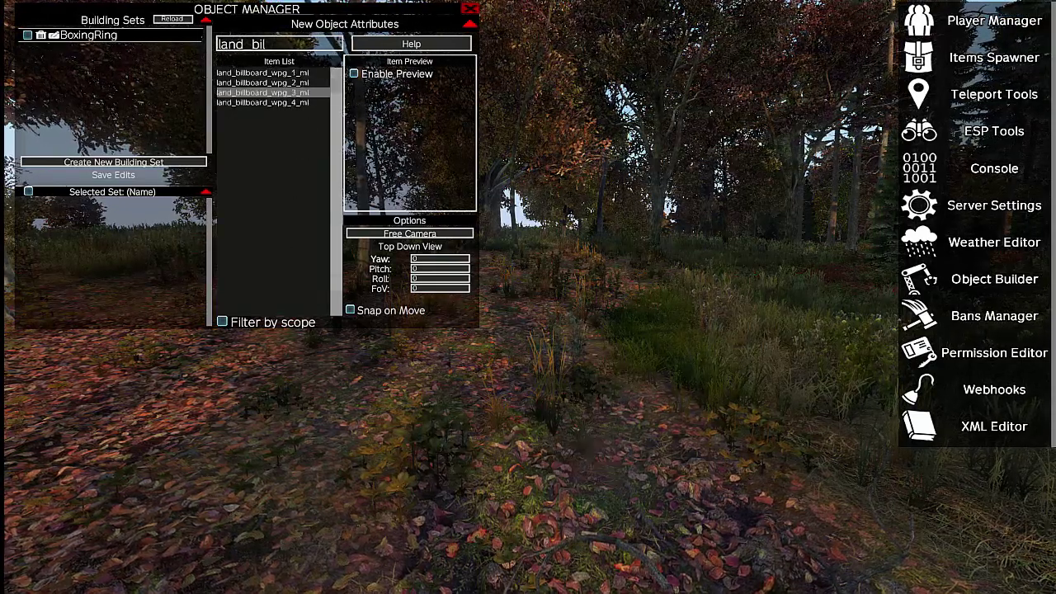
- Preview land_billboard_wpg_4_ml, 3_ml, 2_ml and 1_ml in turn
click(262, 102)
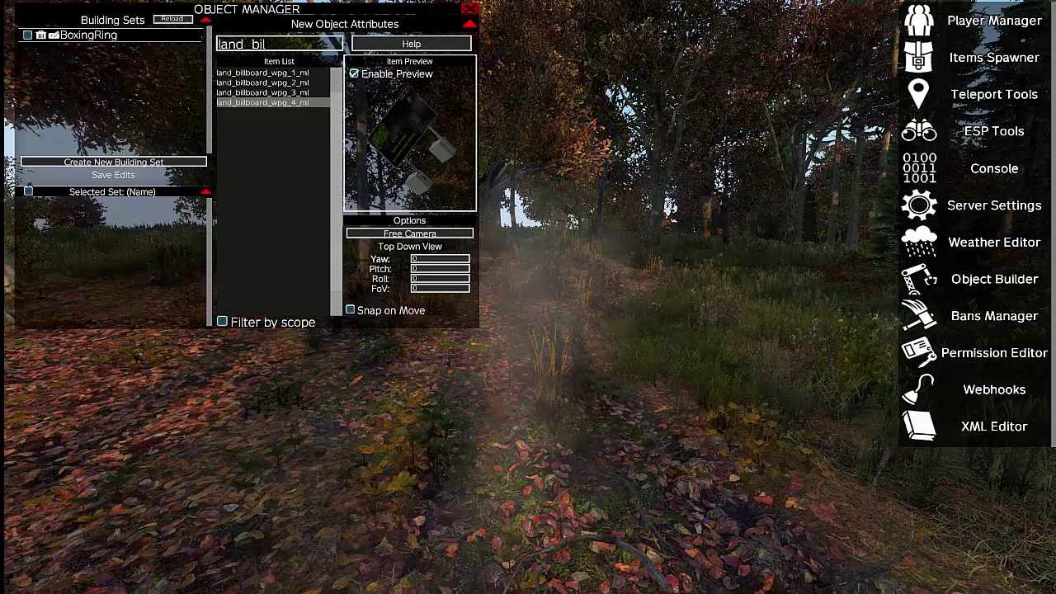
click(263, 93)
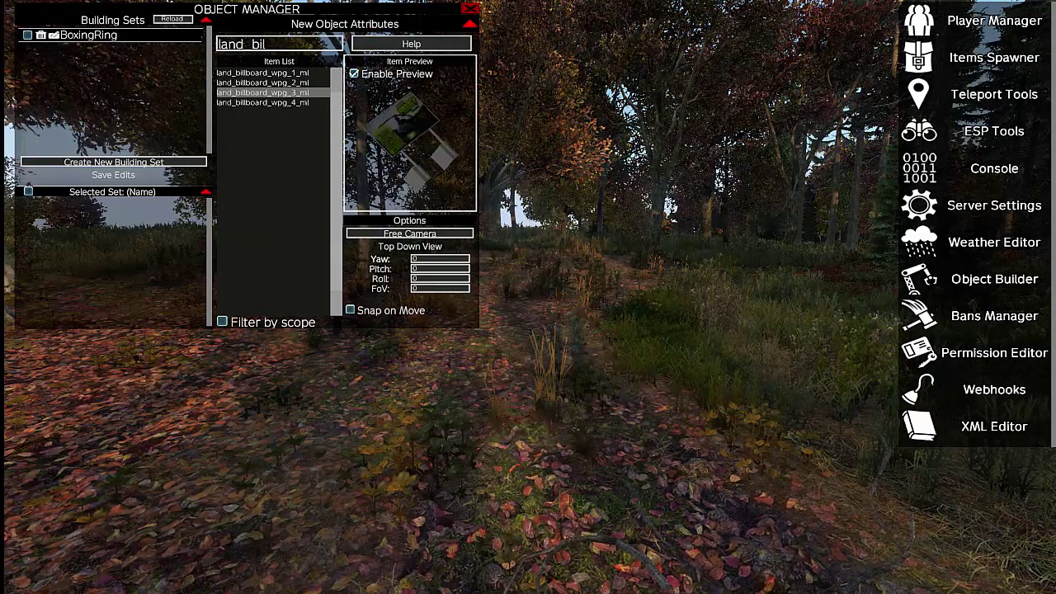
click(262, 82)
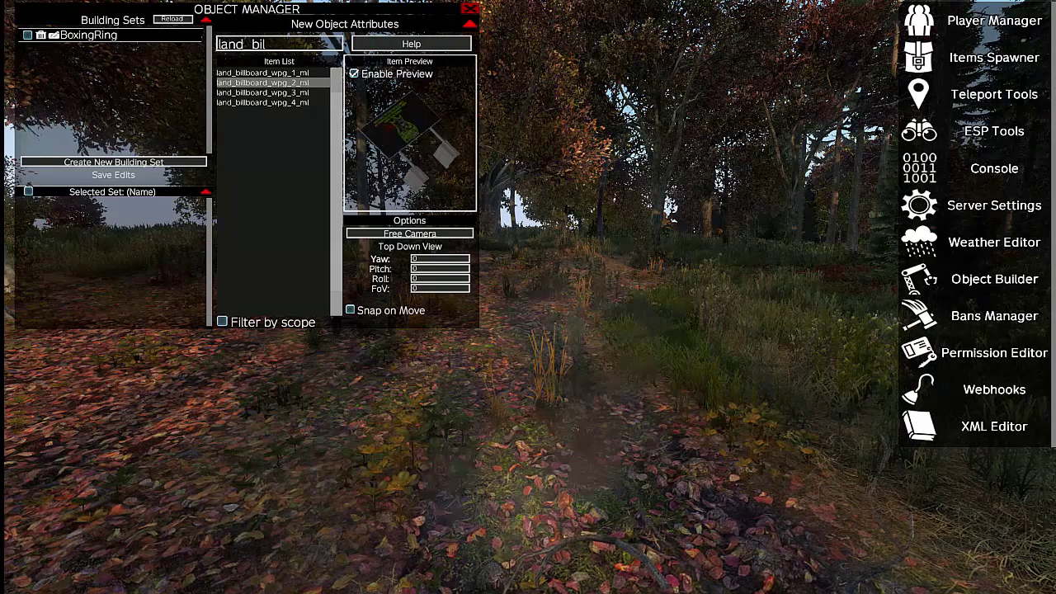
click(262, 73)
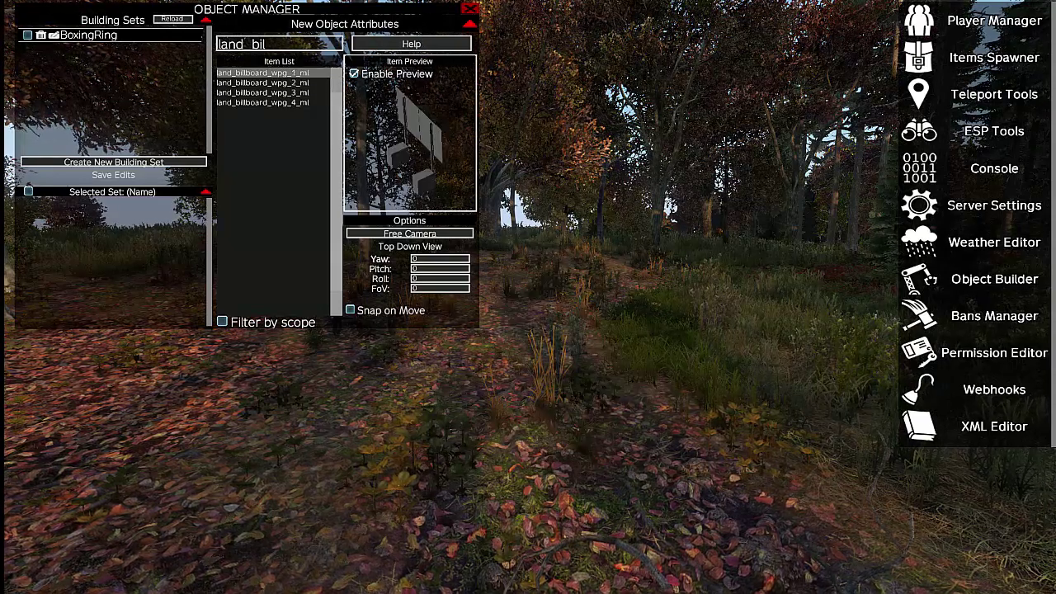